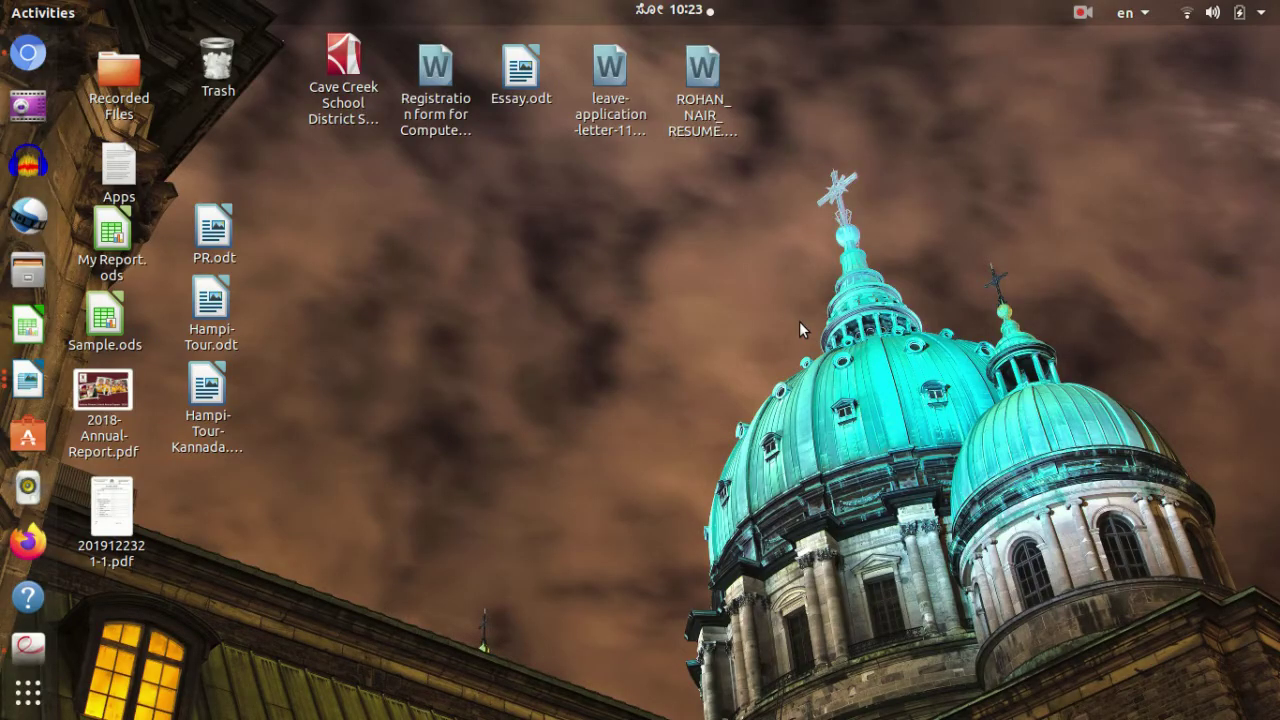
Step: Bring the Chromium YouTube playlist window to the front from the Activities overview
{"action": "key", "text": "super"}
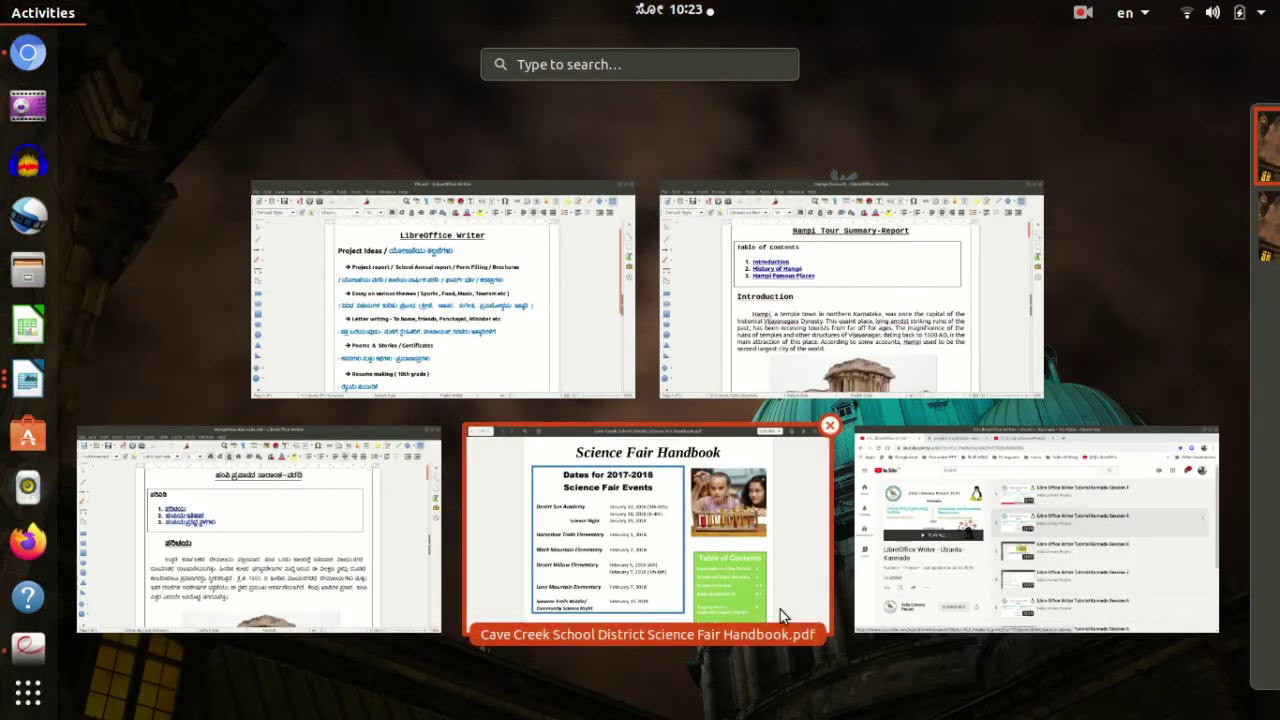
{"action": "left_click", "coordinate": [981, 549]}
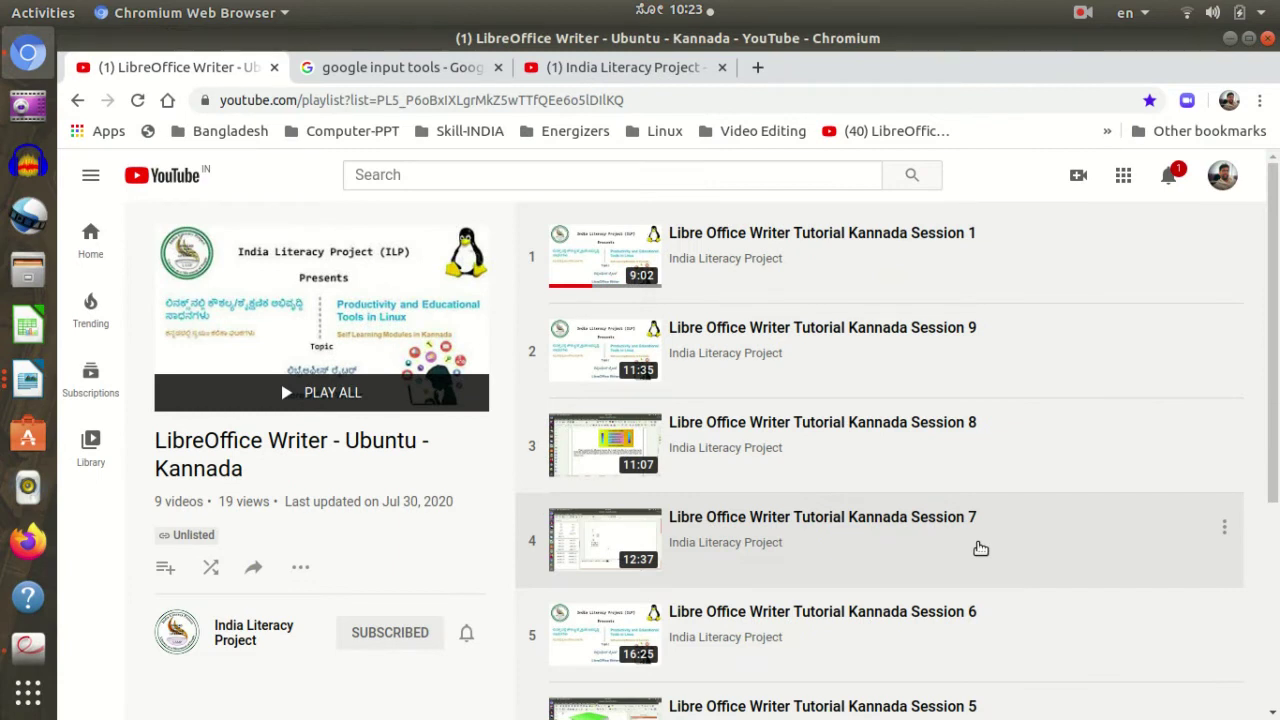
Step: Scroll through the Kannada LibreOffice Writer playlist, then show the open Writer document previews
{"action": "scroll", "coordinate": [930, 467], "scroll_direction": "down", "scroll_amount": 5}
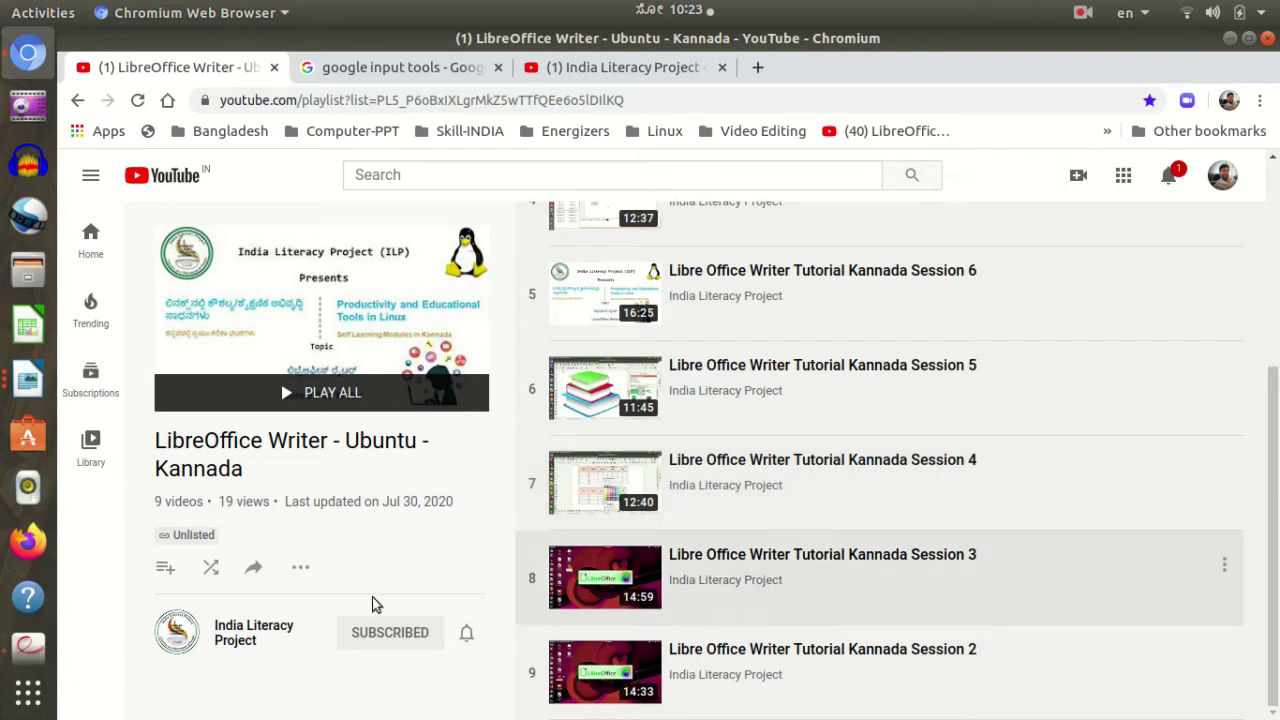
{"action": "left_click", "coordinate": [28, 380]}
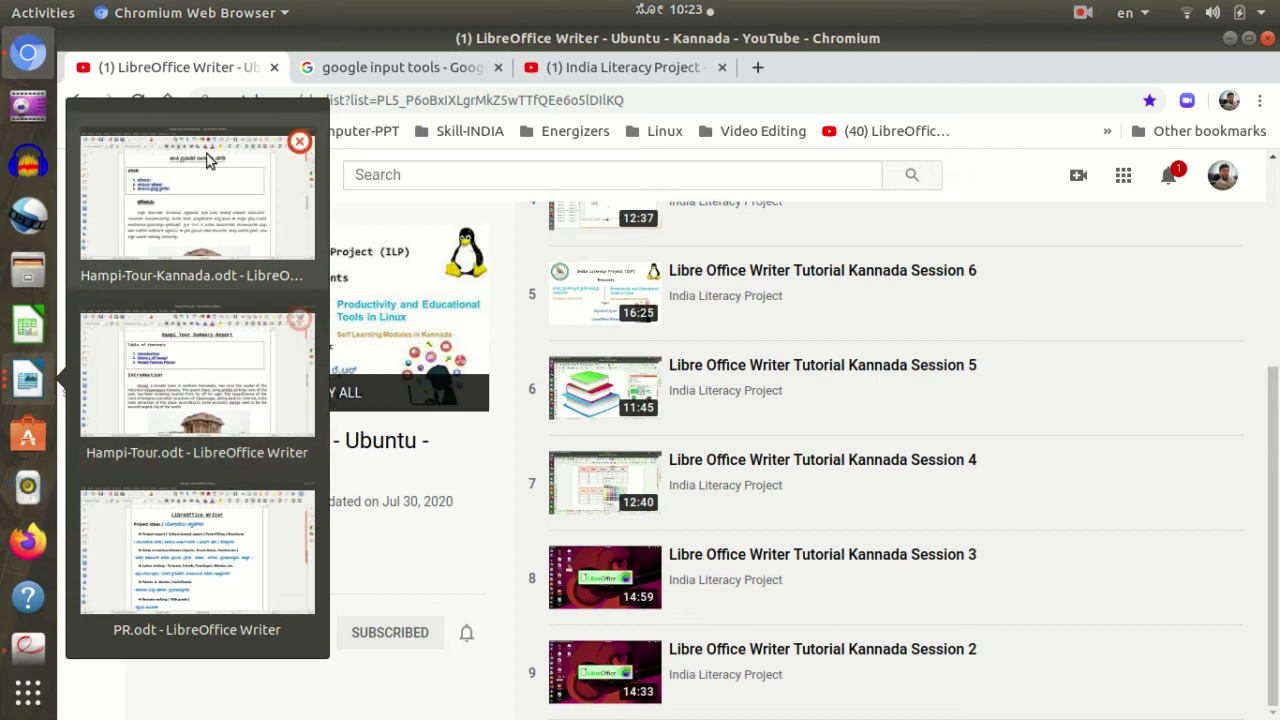
Step: Bring PR.odt to the front and select its Project Ideas list text
{"action": "left_click", "coordinate": [200, 550]}
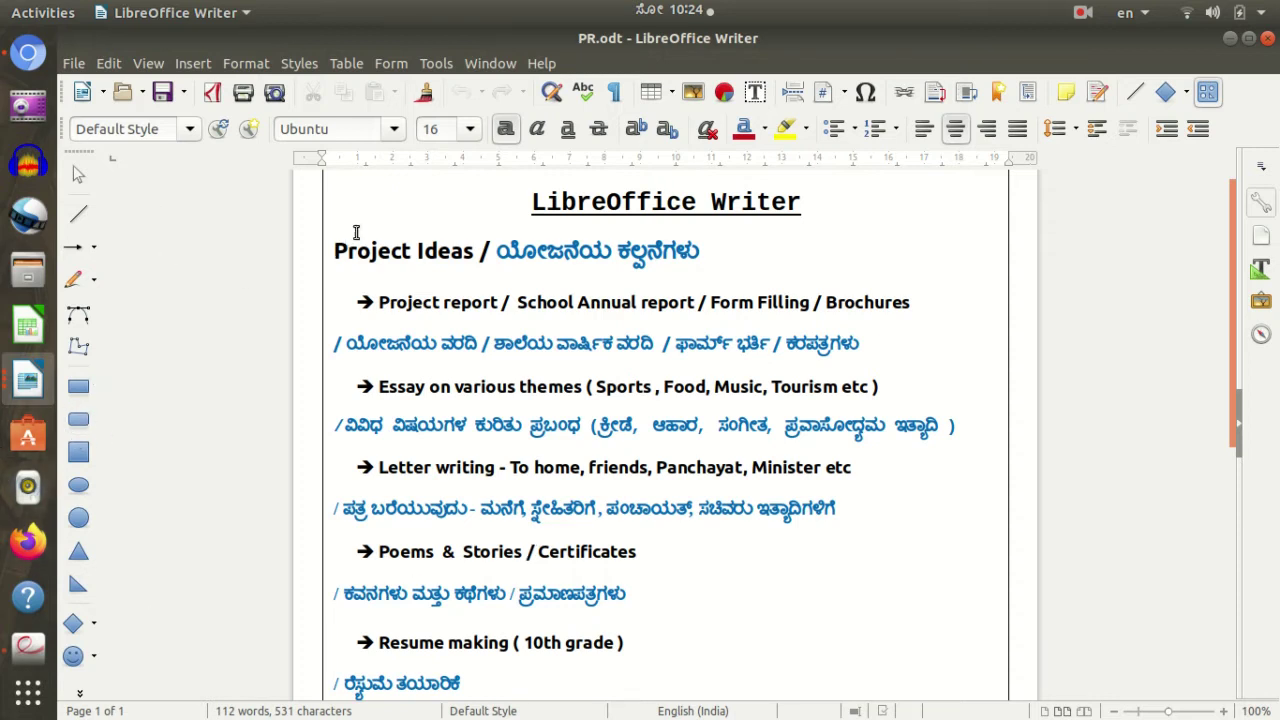
{"action": "left_click_drag", "start_coordinate": [335, 251], "coordinate": [484, 219]}
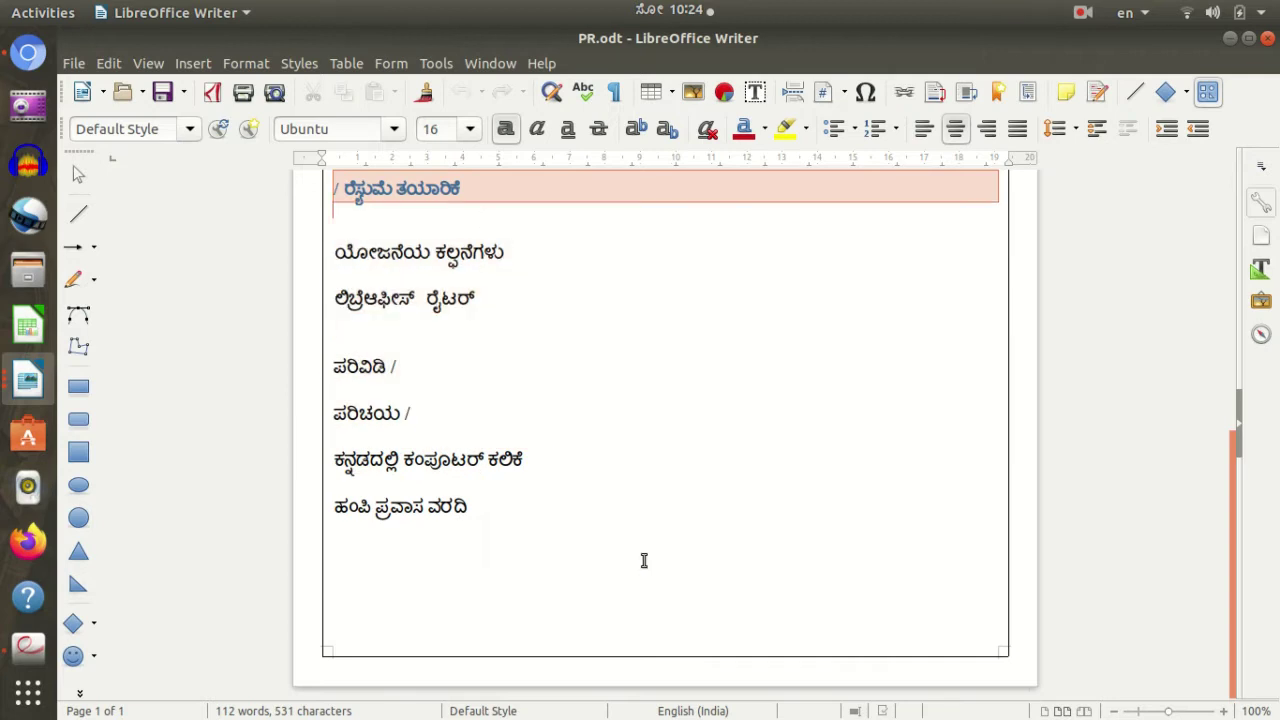
{"action": "scroll", "coordinate": [889, 506], "scroll_direction": "up", "scroll_amount": 8}
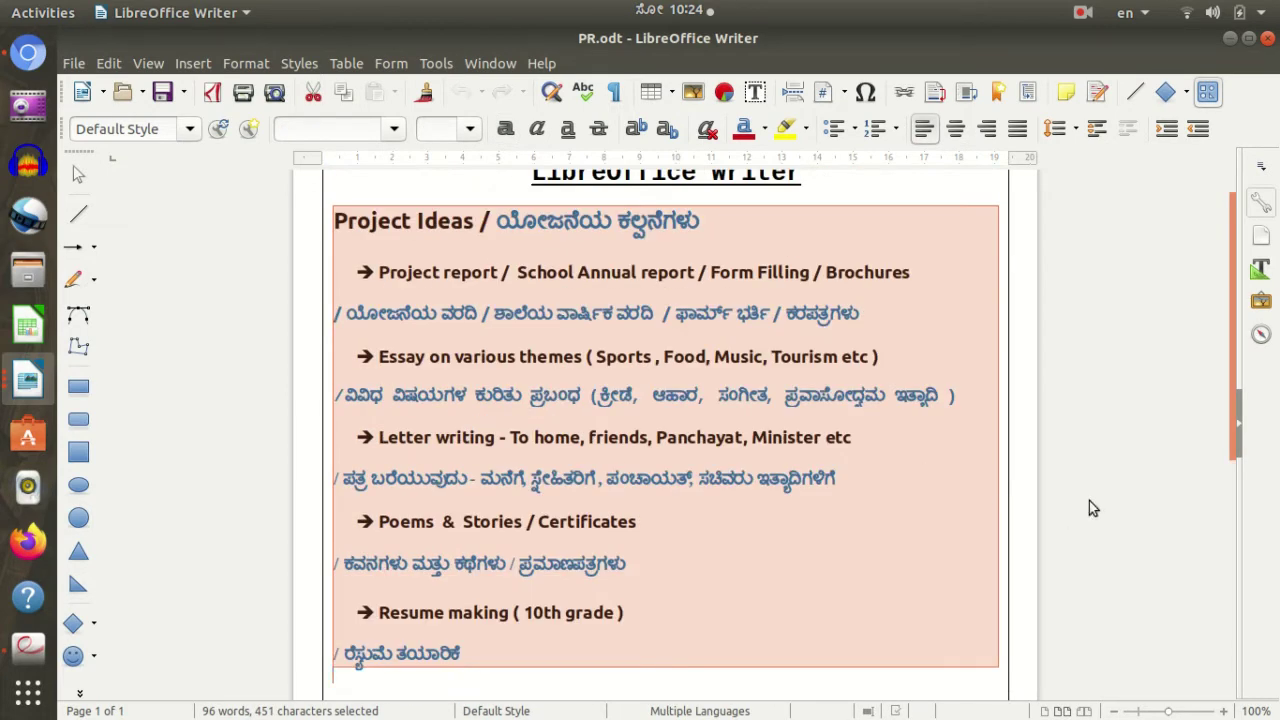
{"action": "left_click", "coordinate": [1132, 420]}
{"action": "scroll", "coordinate": [1128, 420], "scroll_direction": "up", "scroll_amount": 2}
{"action": "scroll", "coordinate": [1132, 427], "scroll_direction": "down", "scroll_amount": 2}
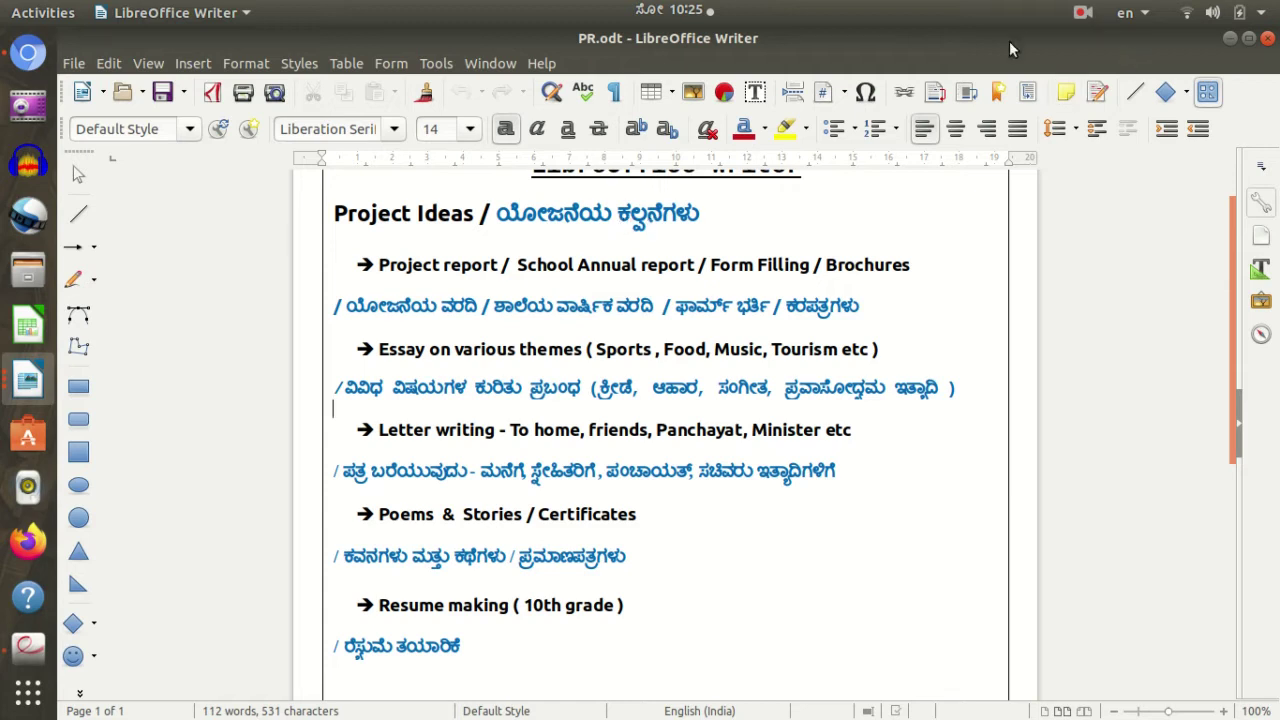
Step: Place the caret after the ಪರಿವಿಡಿ / line and switch input to Kannada (KaGaPa phonetic)
{"action": "left_click", "coordinate": [1145, 14]}
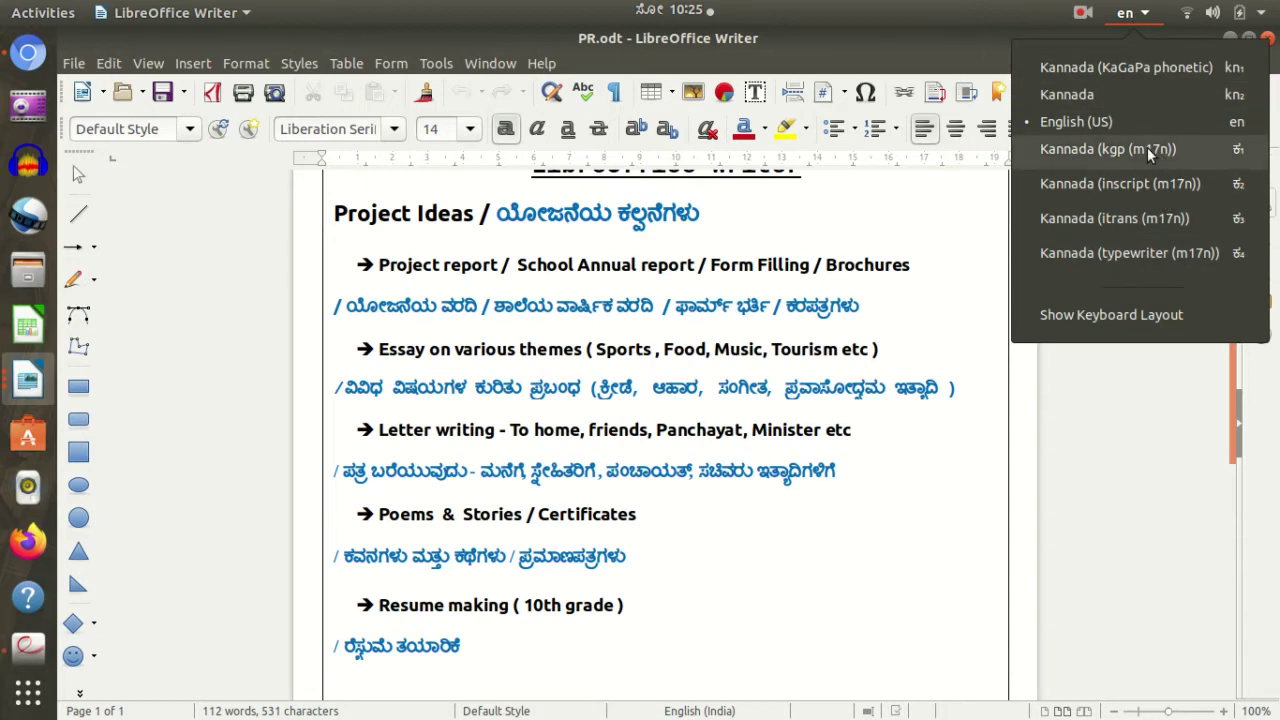
{"action": "left_click", "coordinate": [1118, 422]}
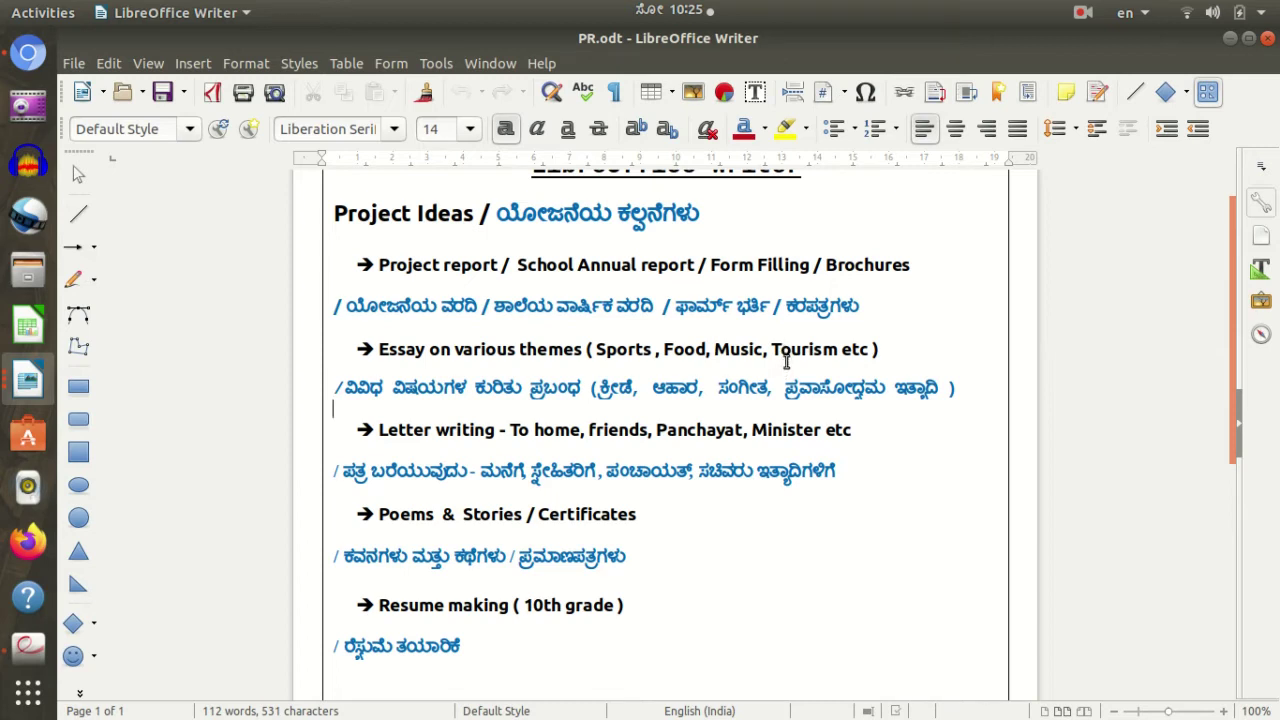
{"action": "scroll", "coordinate": [787, 355], "scroll_direction": "down", "scroll_amount": 8}
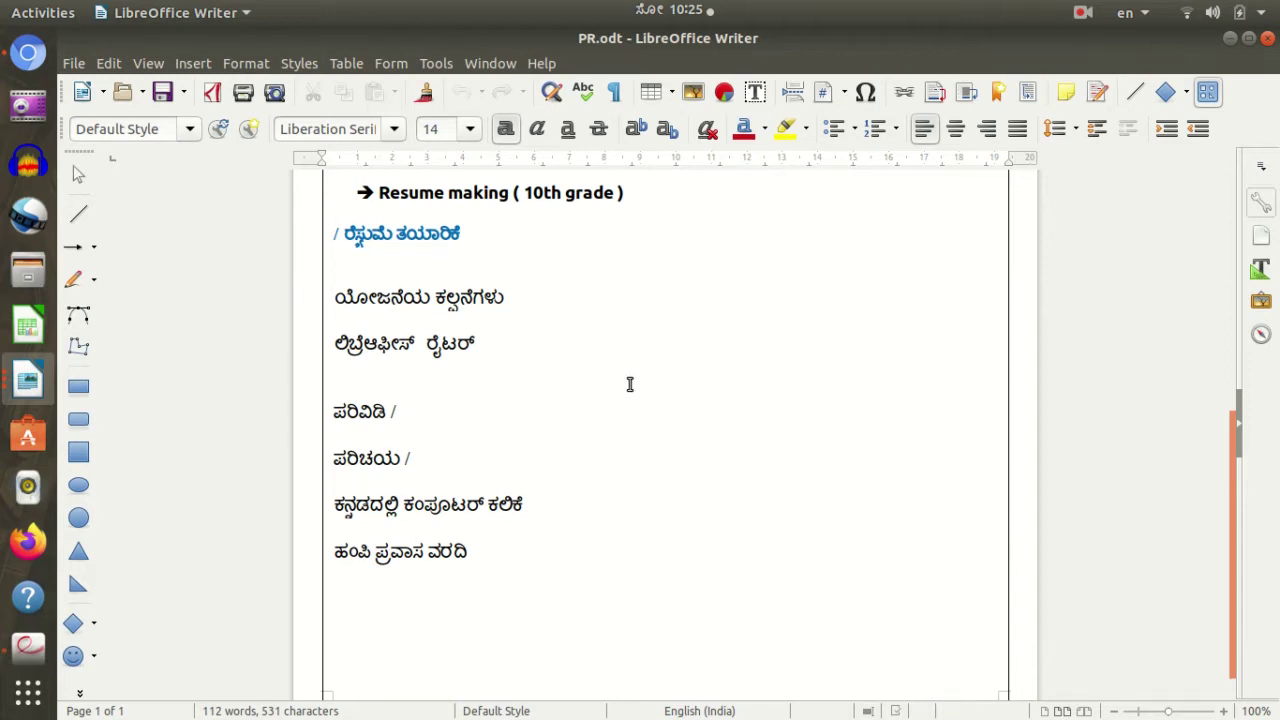
{"action": "left_click", "coordinate": [607, 418]}
{"action": "left_click", "coordinate": [1140, 14]}
{"action": "left_click", "coordinate": [1093, 67]}
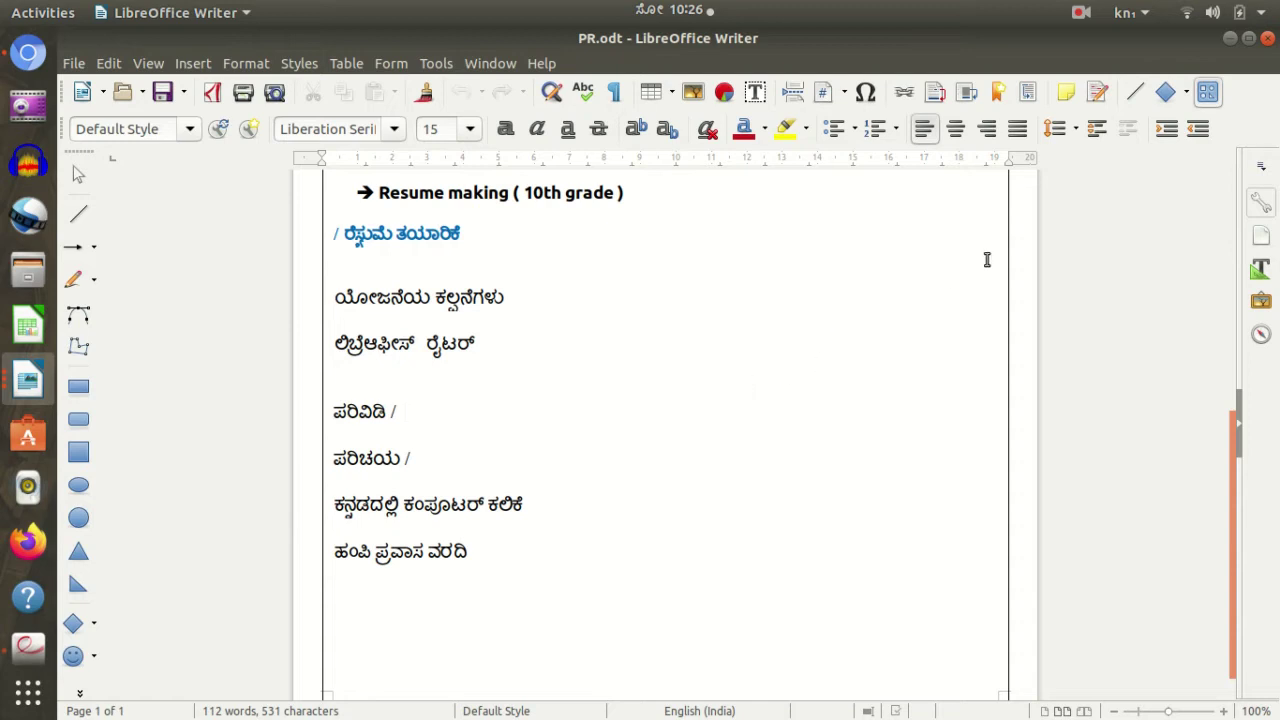
{"action": "left_click", "coordinate": [1146, 16]}
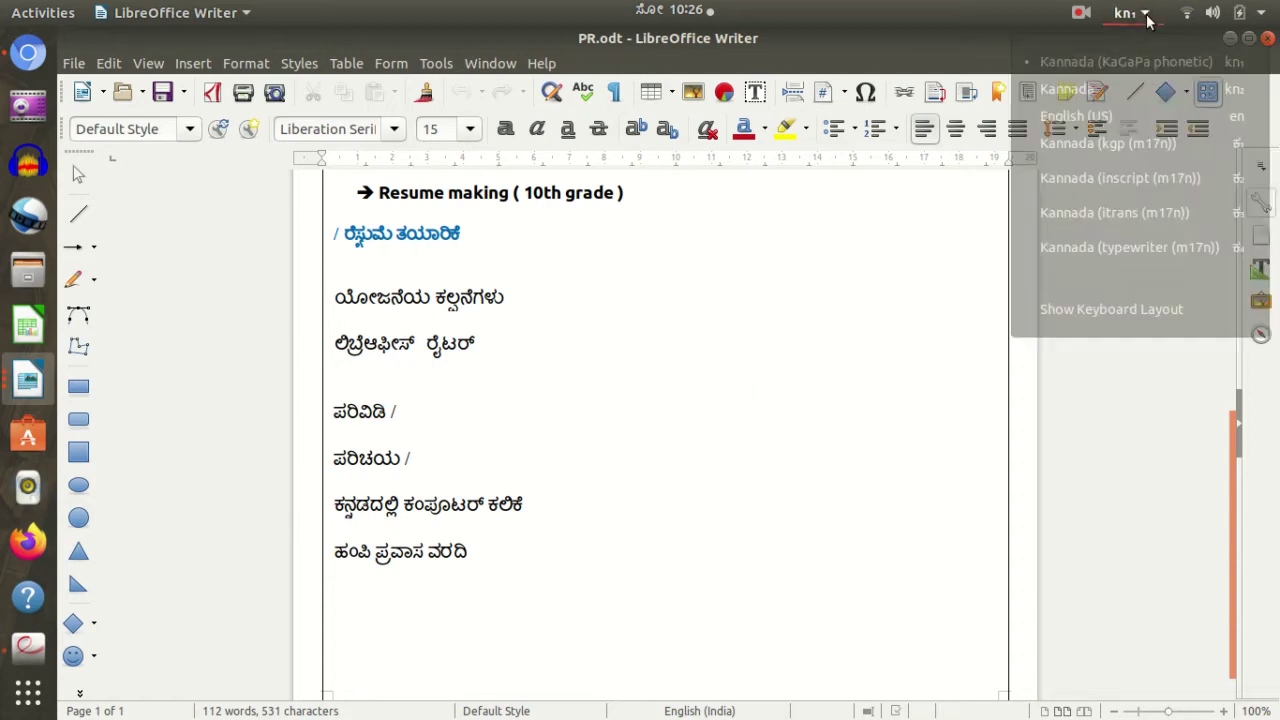
{"action": "left_click", "coordinate": [1126, 314]}
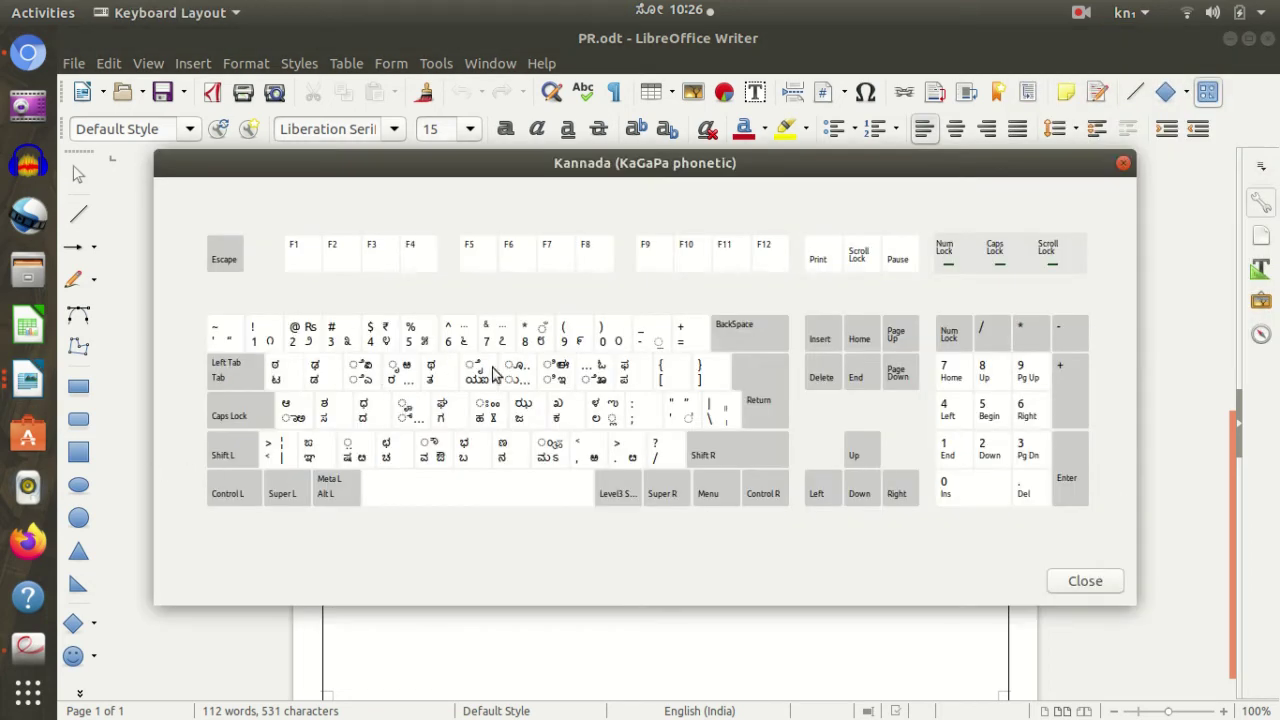
{"action": "left_click", "coordinate": [385, 405]}
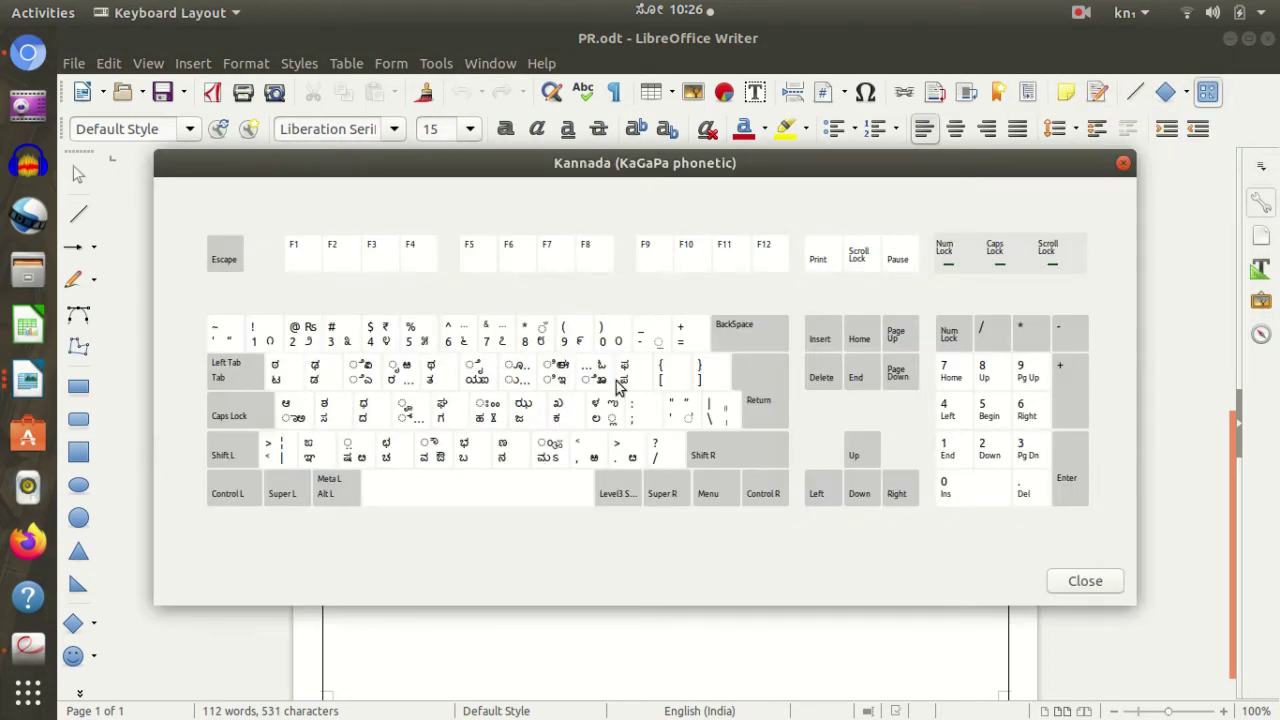
{"action": "left_click", "coordinate": [1123, 164]}
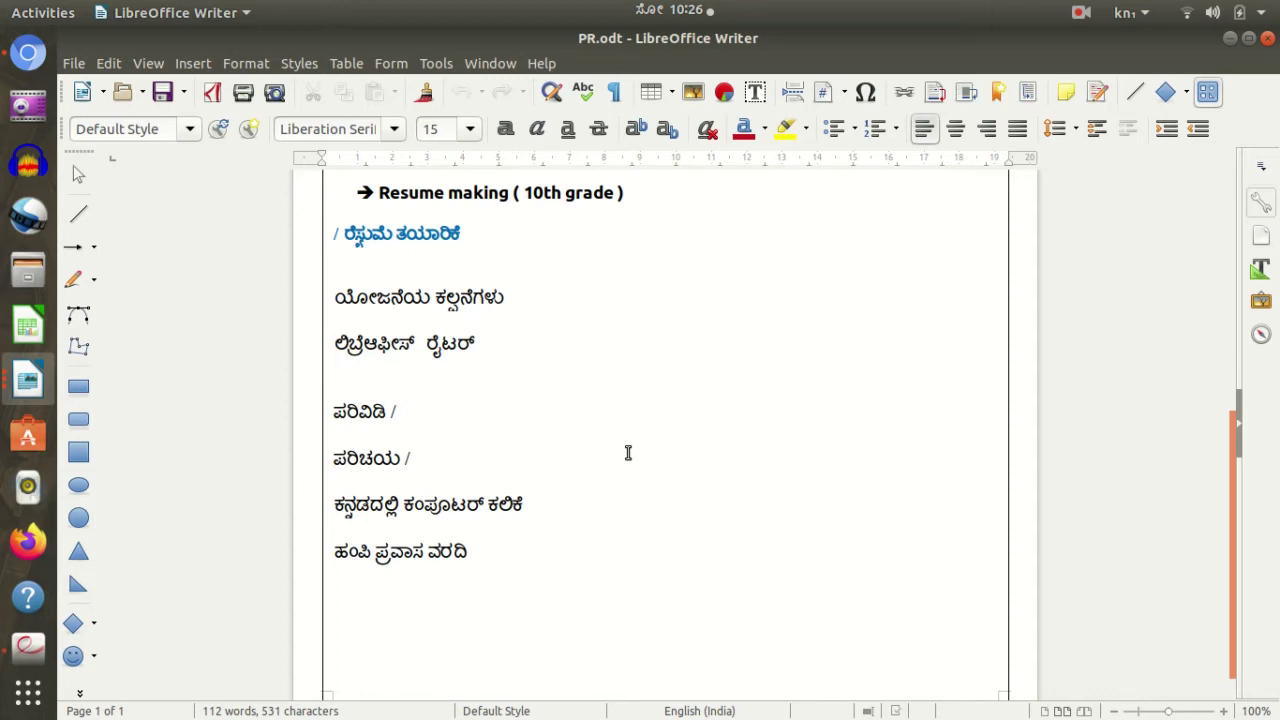
Step: Type the Kannada words ಪರಿವಿಡಿ and ಪರಿಚಯ after their heading lines
{"action": "type", "text": "ಪರ"}
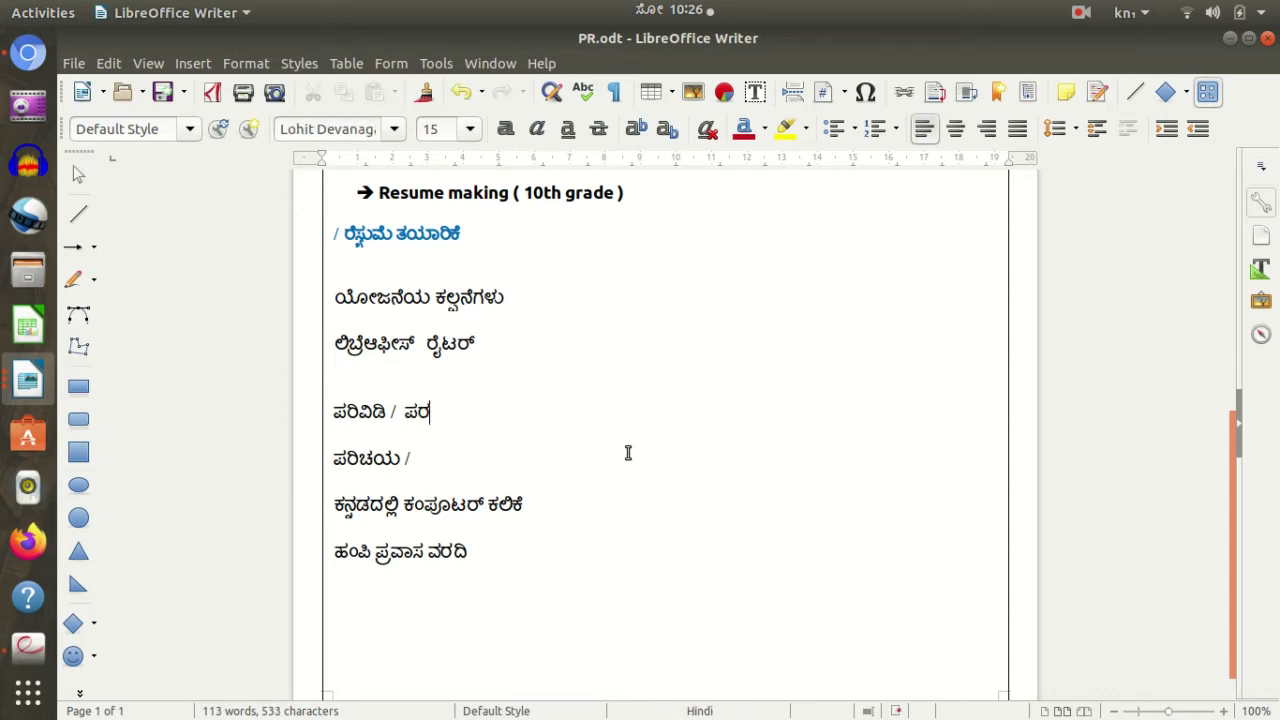
{"action": "type", "text": "ಿ"}
{"action": "type", "text": "ಷ"}
{"action": "type", "text": "ಿಡ"}
{"action": "type", "text": "ಿವಿಡ"}
{"action": "left_click", "coordinate": [549, 455]}
{"action": "type", "text": "ಷ"}
{"action": "type", "text": "ರಿ"}
{"action": "type", "text": "ಚ"}
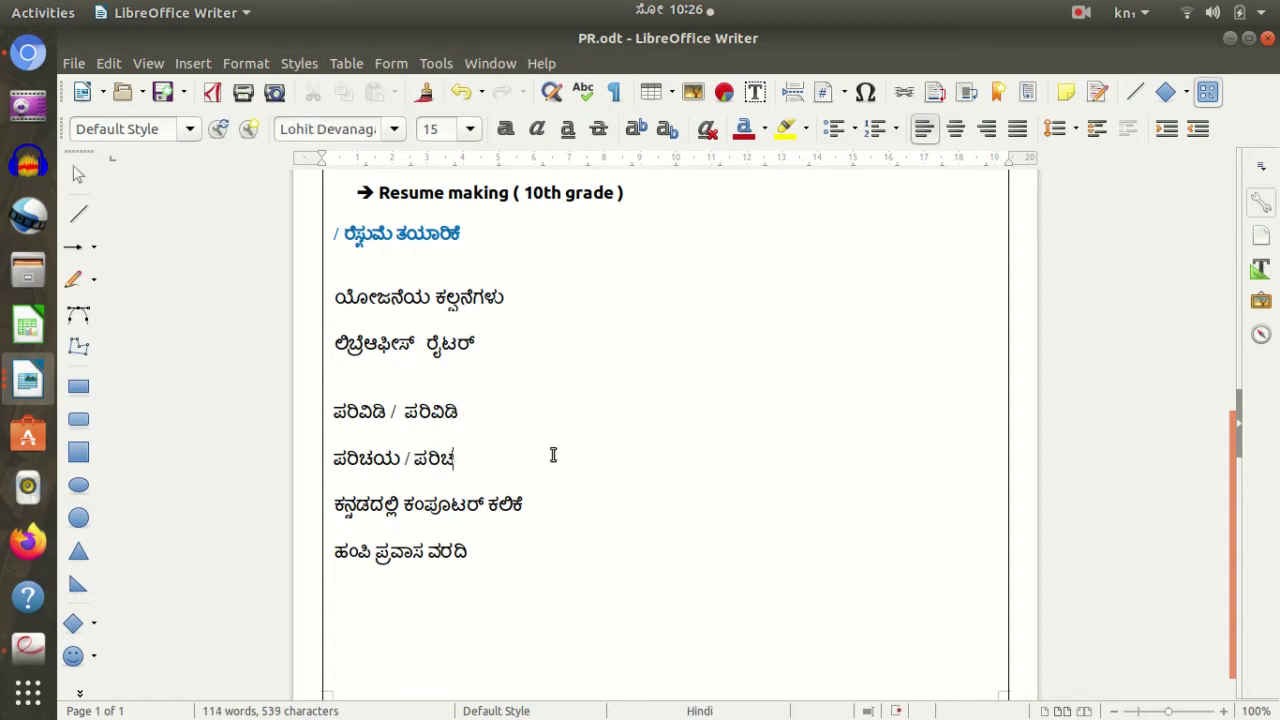
{"action": "type", "text": "ಯ"}
Step: Type ಕನ್ನಡದಲ್ಲಿ ಕಂಪ್ಯೂಟರ್ ಕಲಿಕೆ after the third heading, fixing typos along the way
{"action": "left_click", "coordinate": [613, 501]}
{"action": "type", "text": "ಕನ್"}
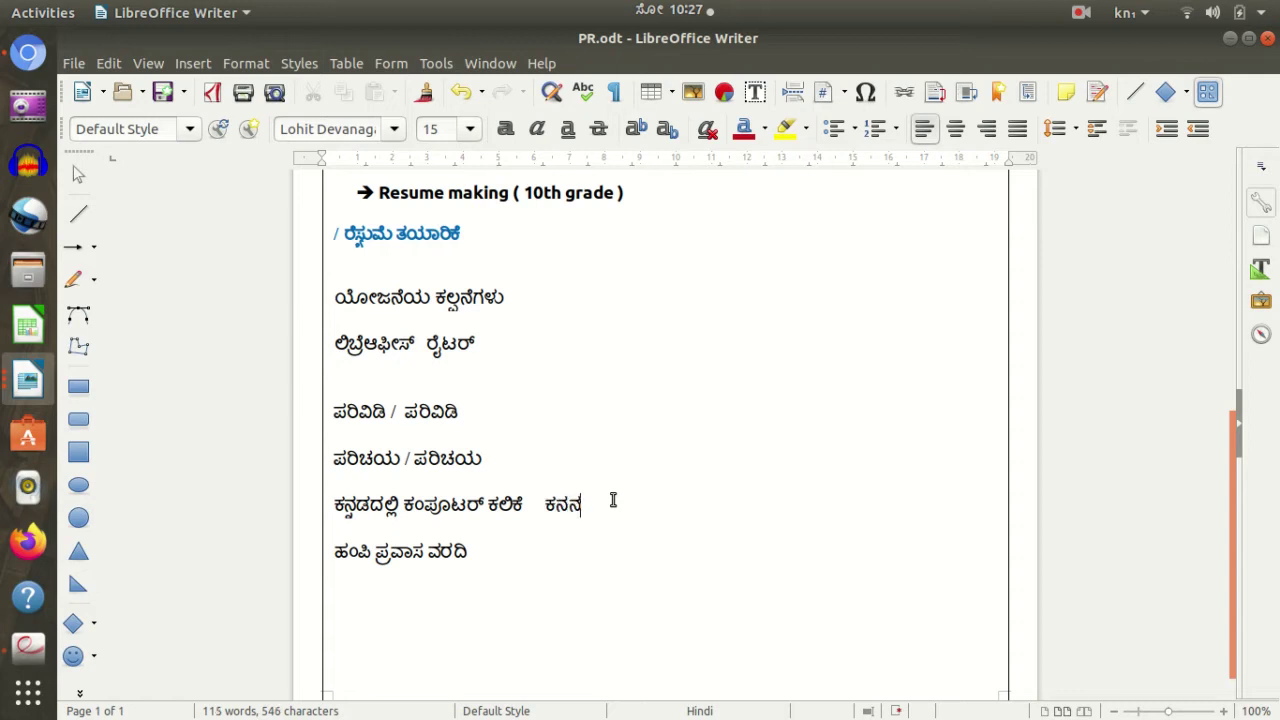
{"action": "type", "text": "ನ"}
{"action": "type", "text": "ಡದಲ್"}
{"action": "type", "text": "ಲ"}
{"action": "type", "text": "್ಲ"}
{"action": "type", "text": "ಿ"}
{"action": "type", "text": " ಕ"}
{"action": "type", "text": "ೊ"}
{"action": "key", "text": "BackSpace"}
{"action": "type", "text": "ಂಪೂಡರ್"}
{"action": "key", "text": "BackSpace"}
{"action": "key", "text": "BackSpace"}
{"action": "key", "text": "BackSpace"}
{"action": "type", "text": "ಟರ್ ಕಲ"}
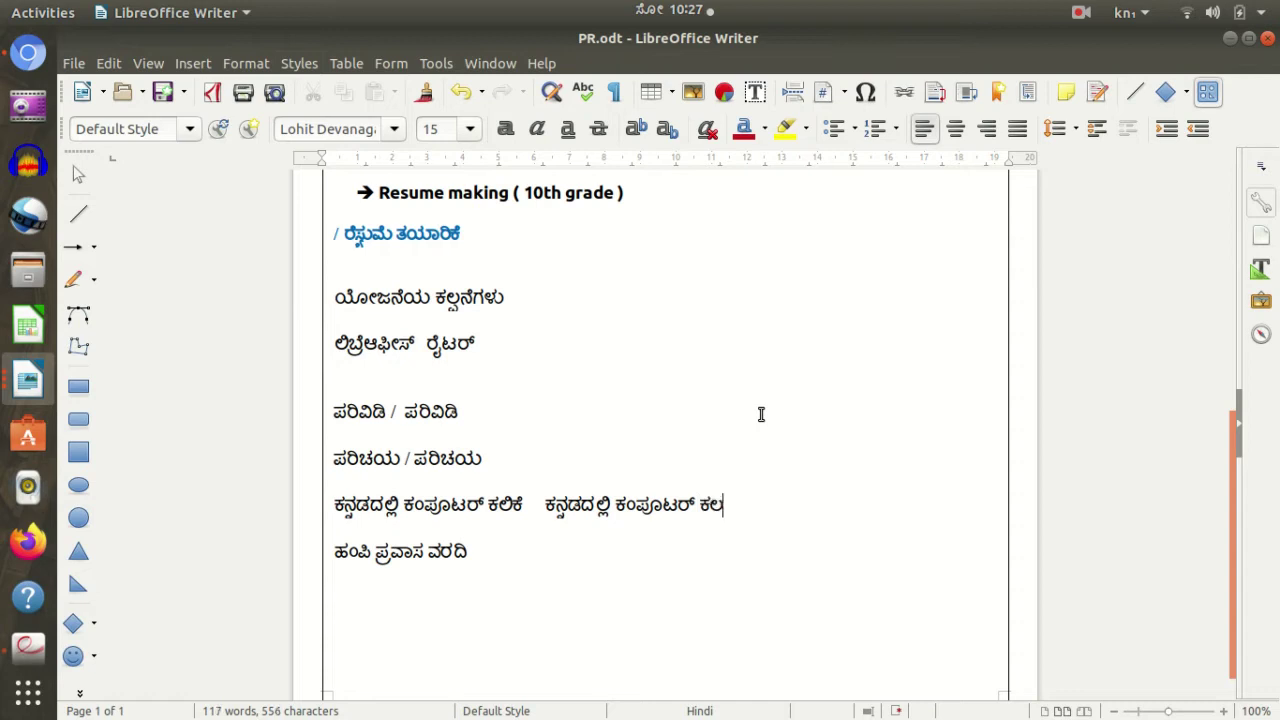
{"action": "type", "text": "ಿಕೆ"}
Step: Place the caret after the ಹಂಪಿ ಪ್ರವಾಸ ವರದಿ line, switch input to English (US), bring Chromium forward
{"action": "left_click", "coordinate": [1130, 13]}
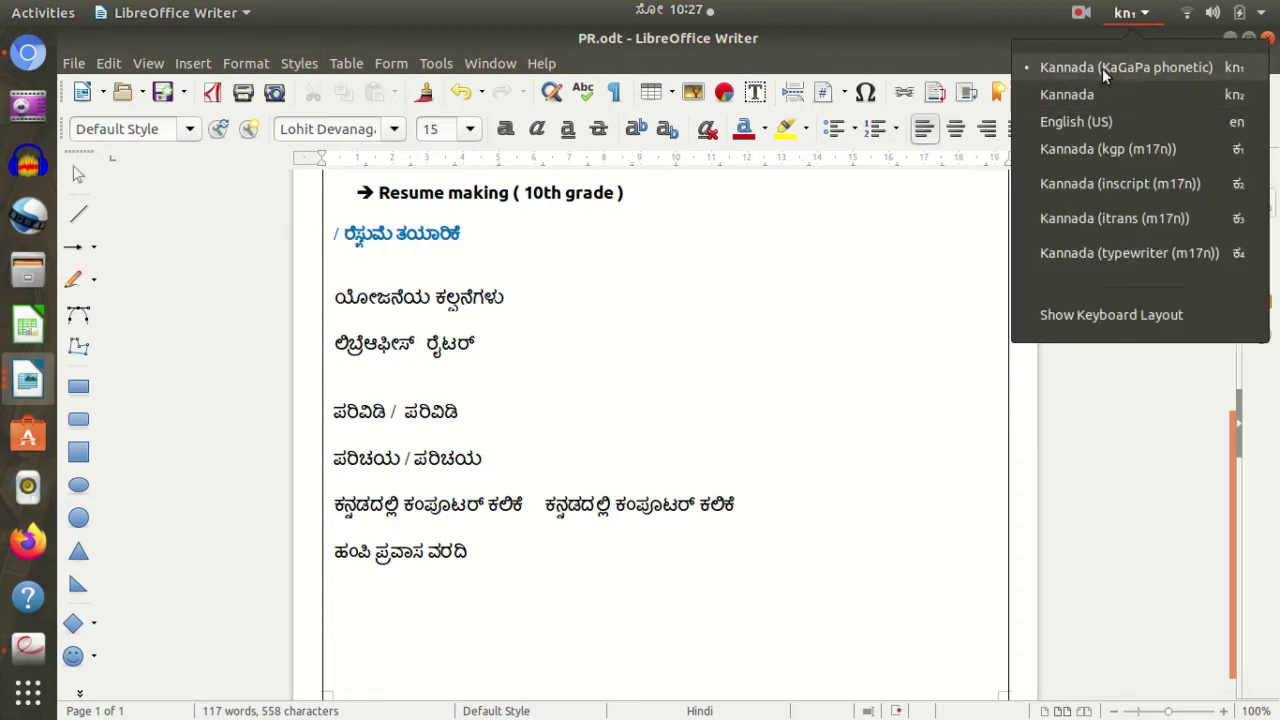
{"action": "left_click", "coordinate": [594, 500]}
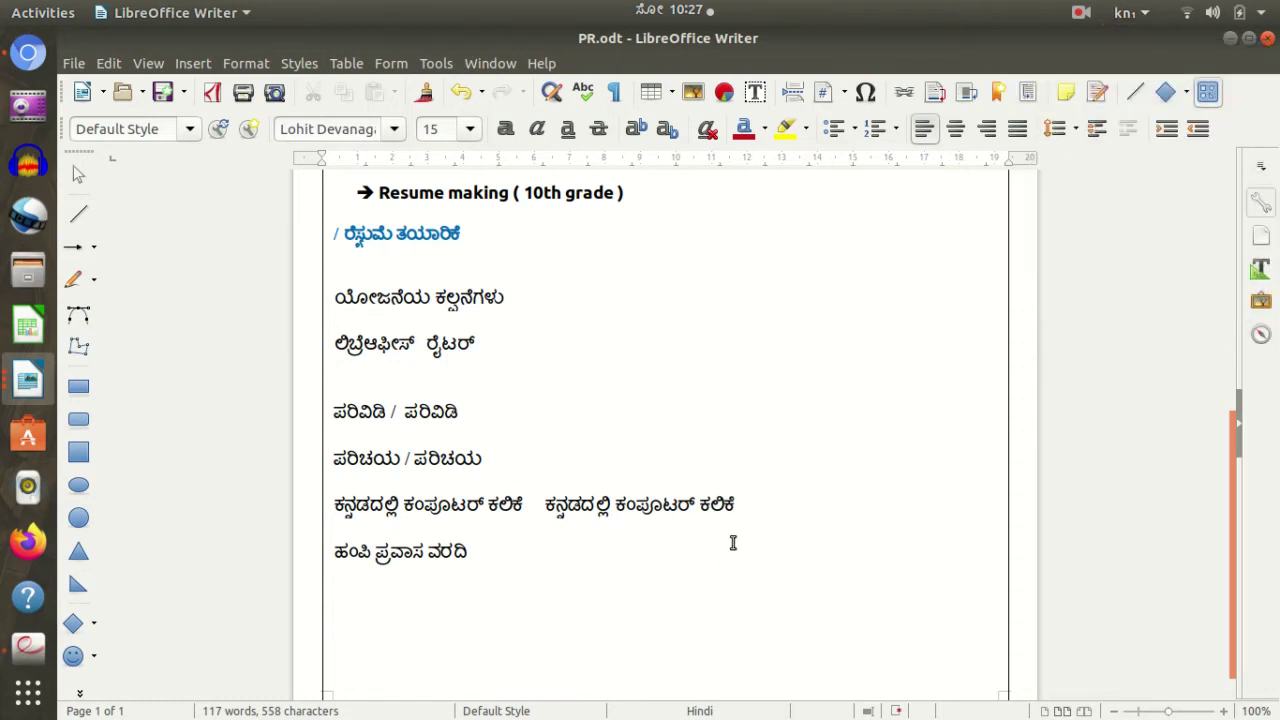
{"action": "left_click", "coordinate": [593, 548]}
{"action": "left_click", "coordinate": [1132, 14]}
{"action": "left_click", "coordinate": [1107, 118]}
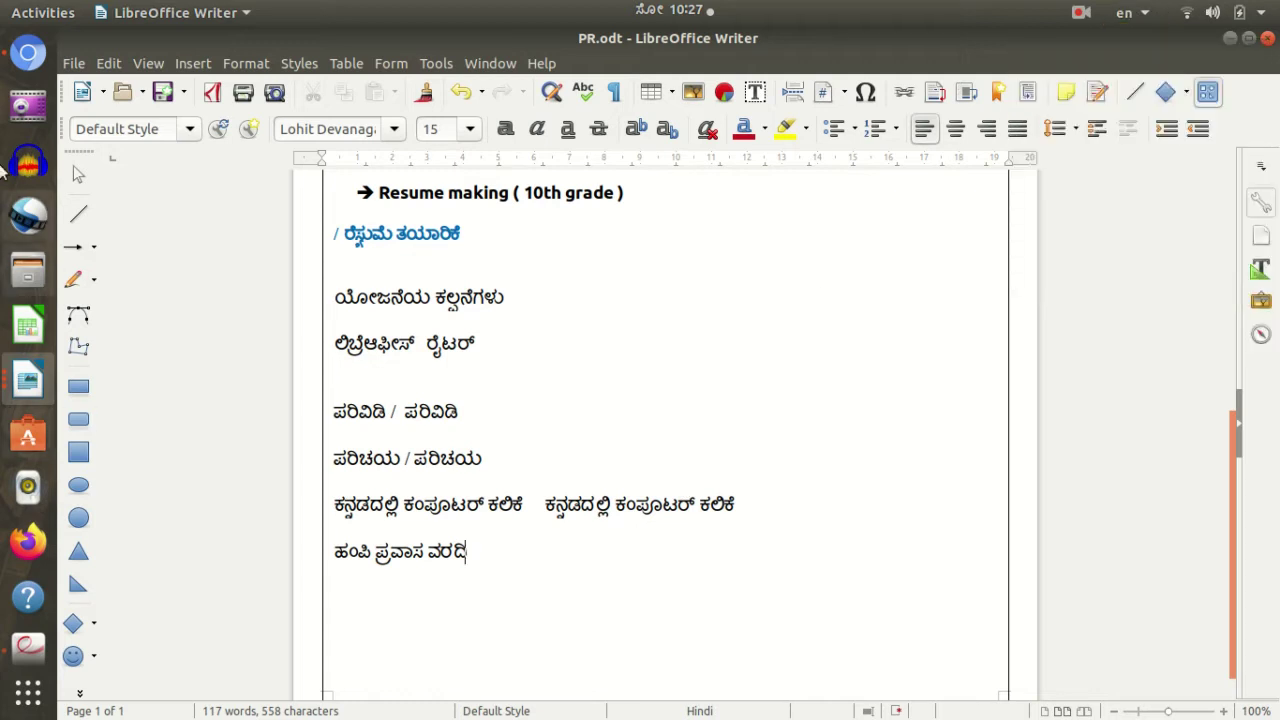
{"action": "left_click", "coordinate": [30, 60]}
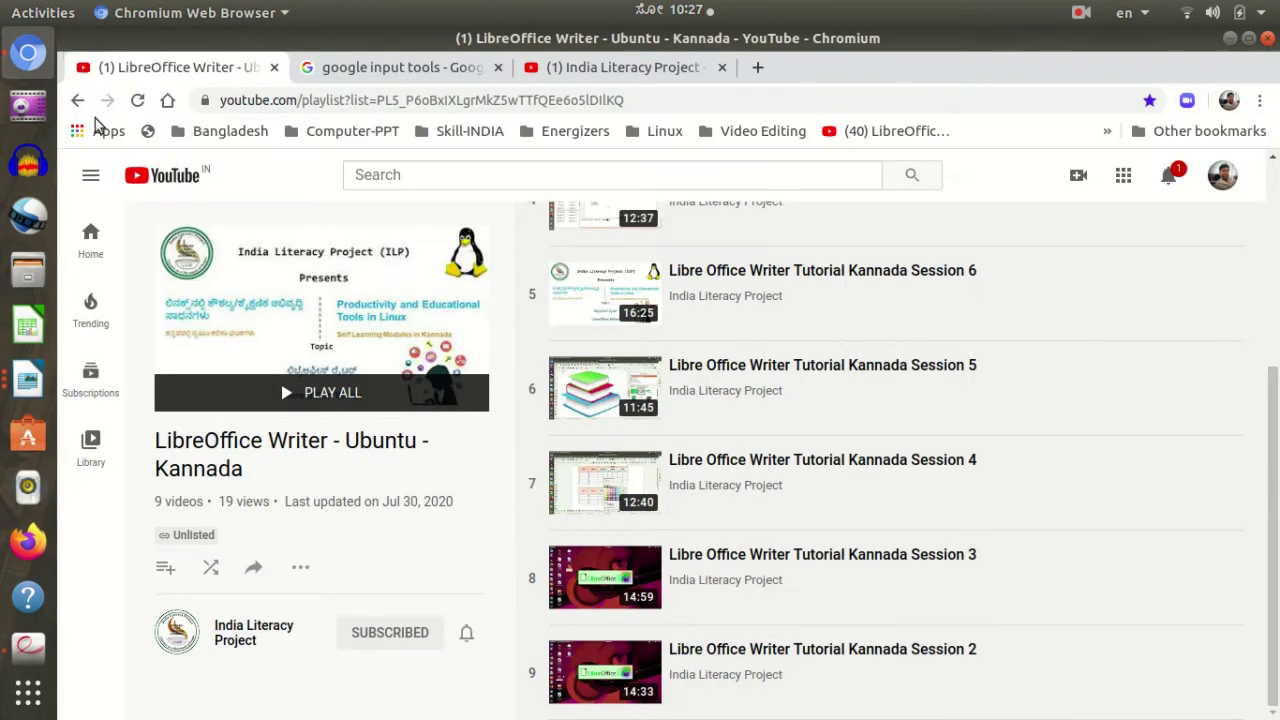
Step: Open Google Input Tools in a new tab and set its online try-it page to Kannada
{"action": "left_click", "coordinate": [450, 67]}
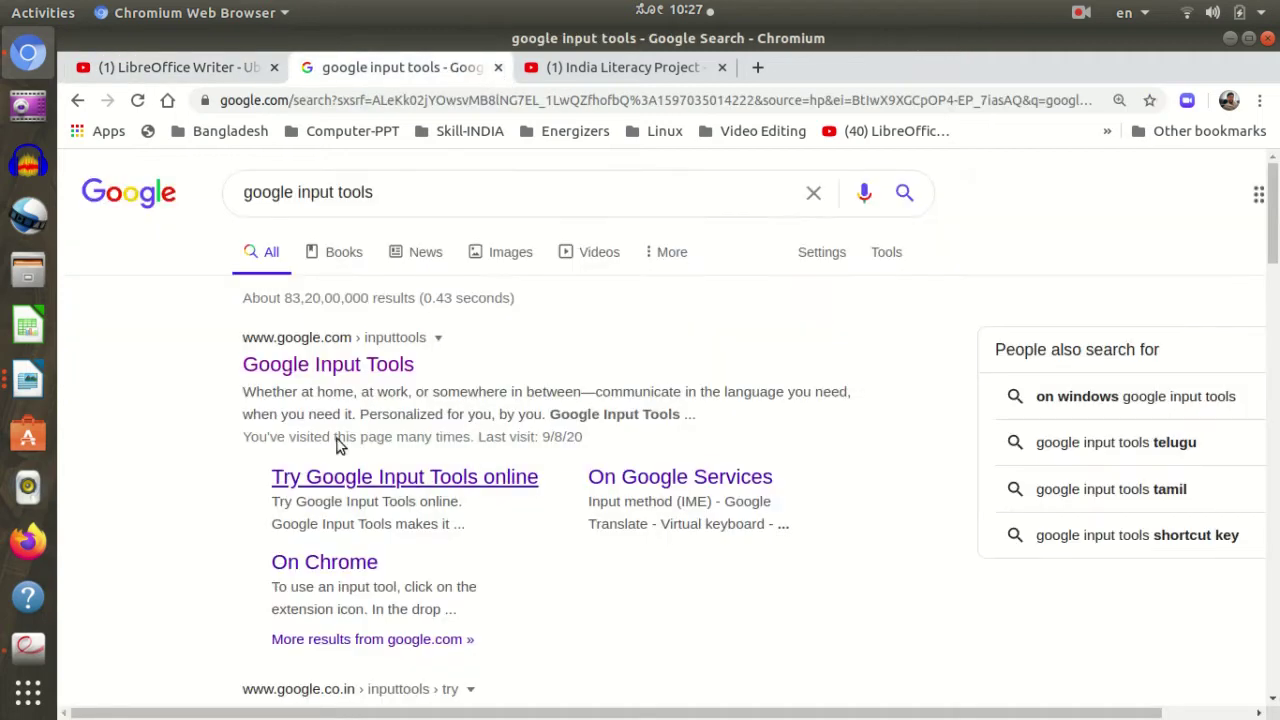
{"action": "right_click", "coordinate": [347, 373]}
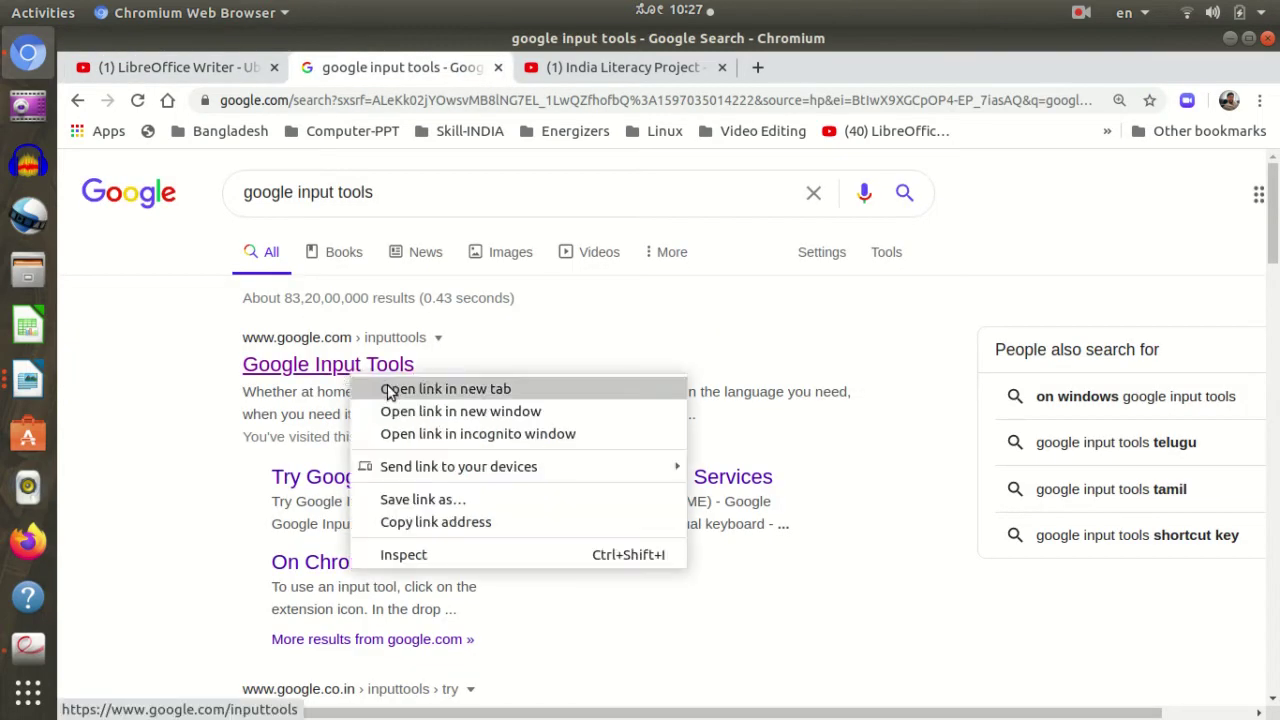
{"action": "left_click", "coordinate": [390, 389]}
{"action": "left_click", "coordinate": [600, 68]}
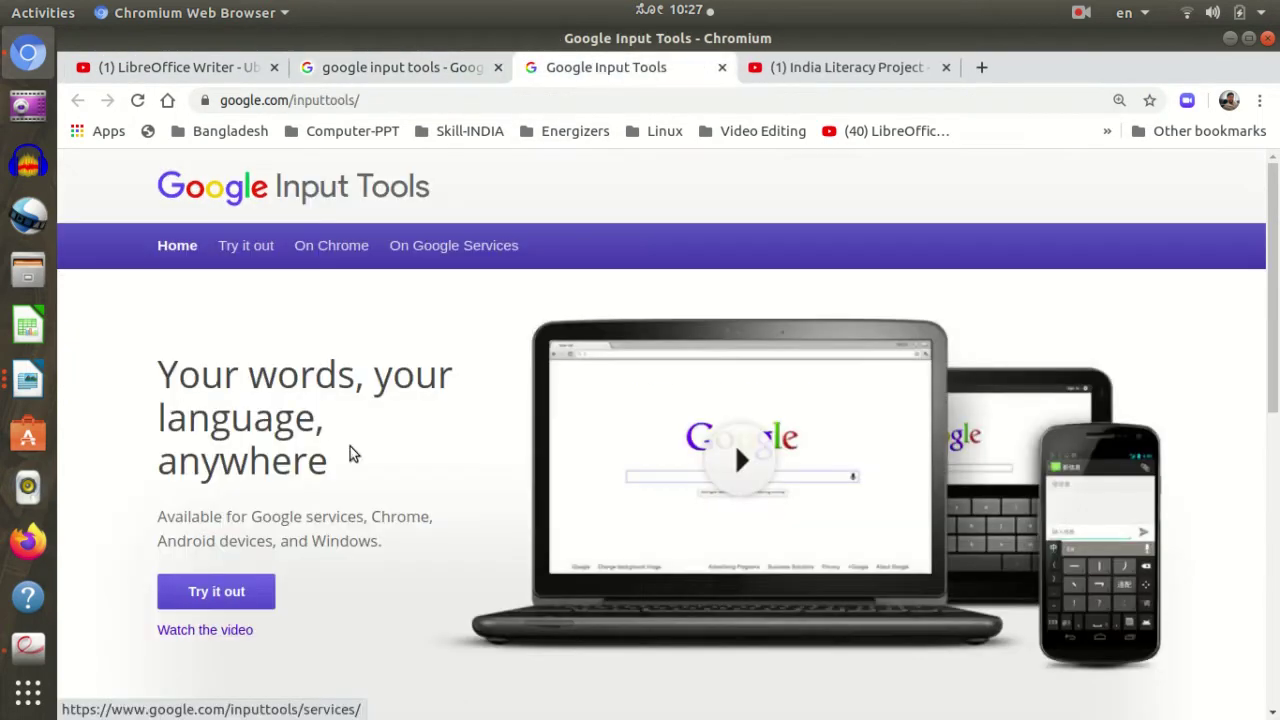
{"action": "left_click", "coordinate": [218, 596]}
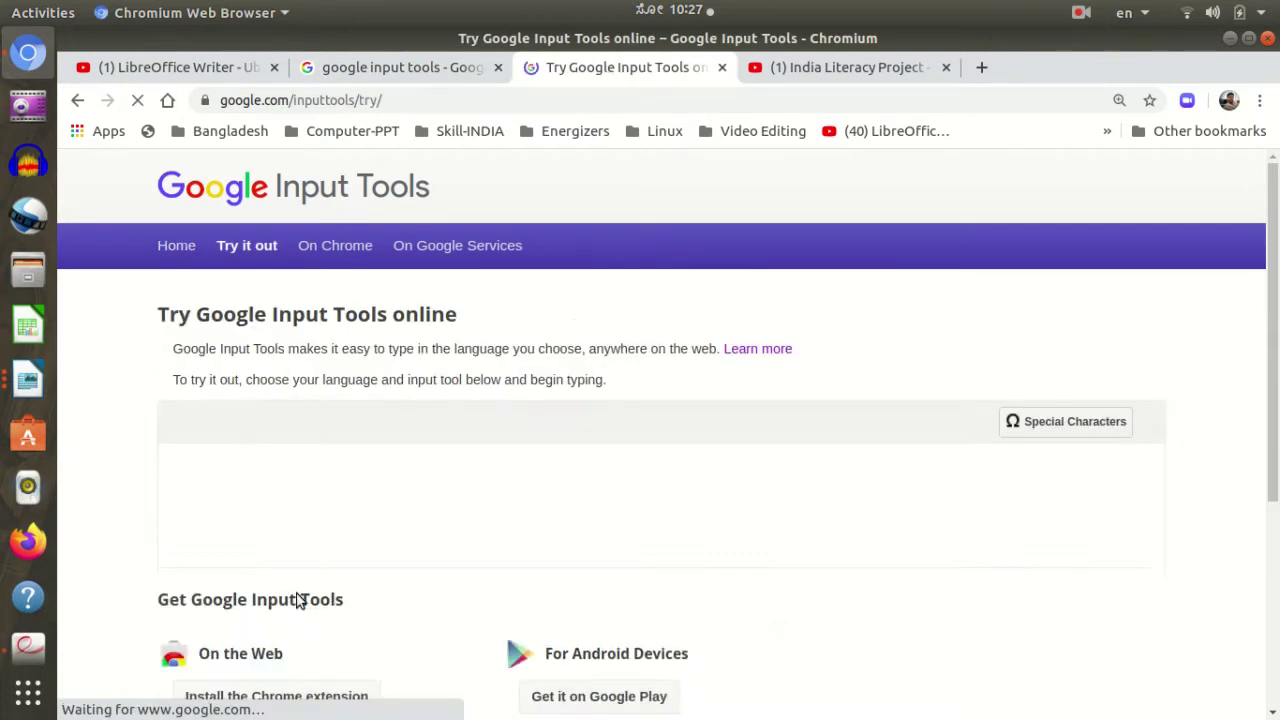
{"action": "left_click", "coordinate": [236, 426]}
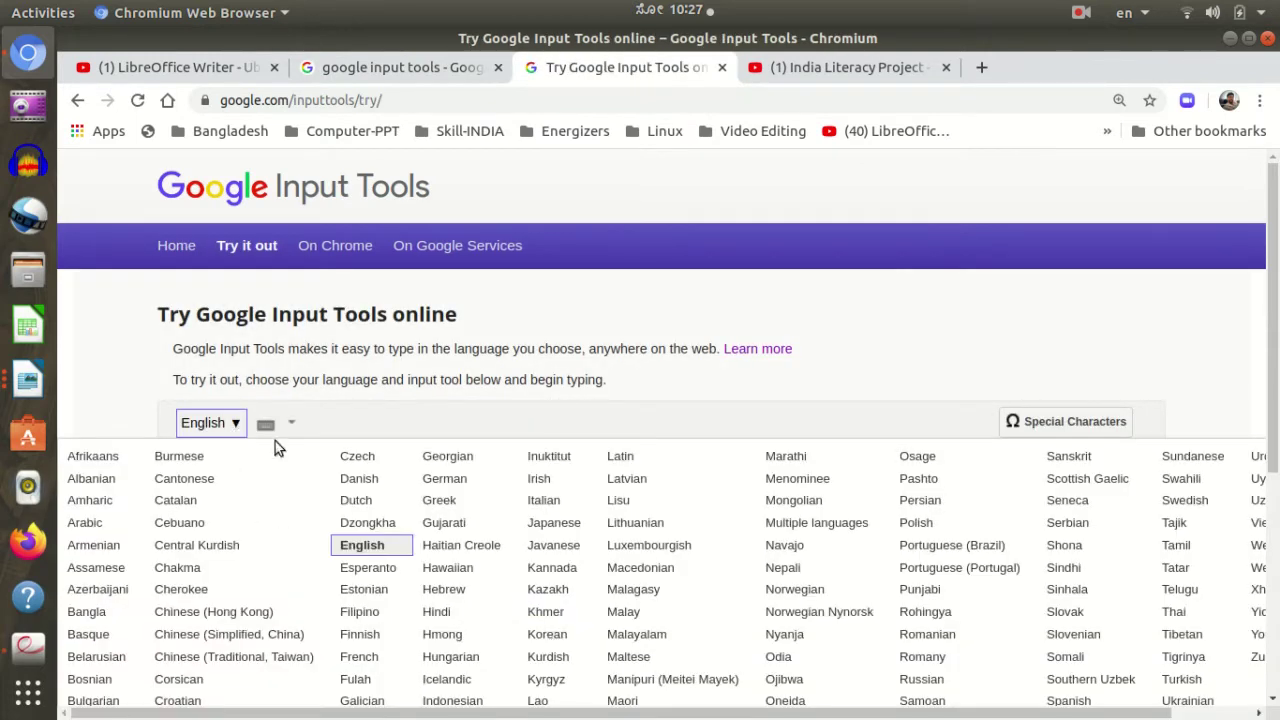
{"action": "left_click", "coordinate": [565, 572]}
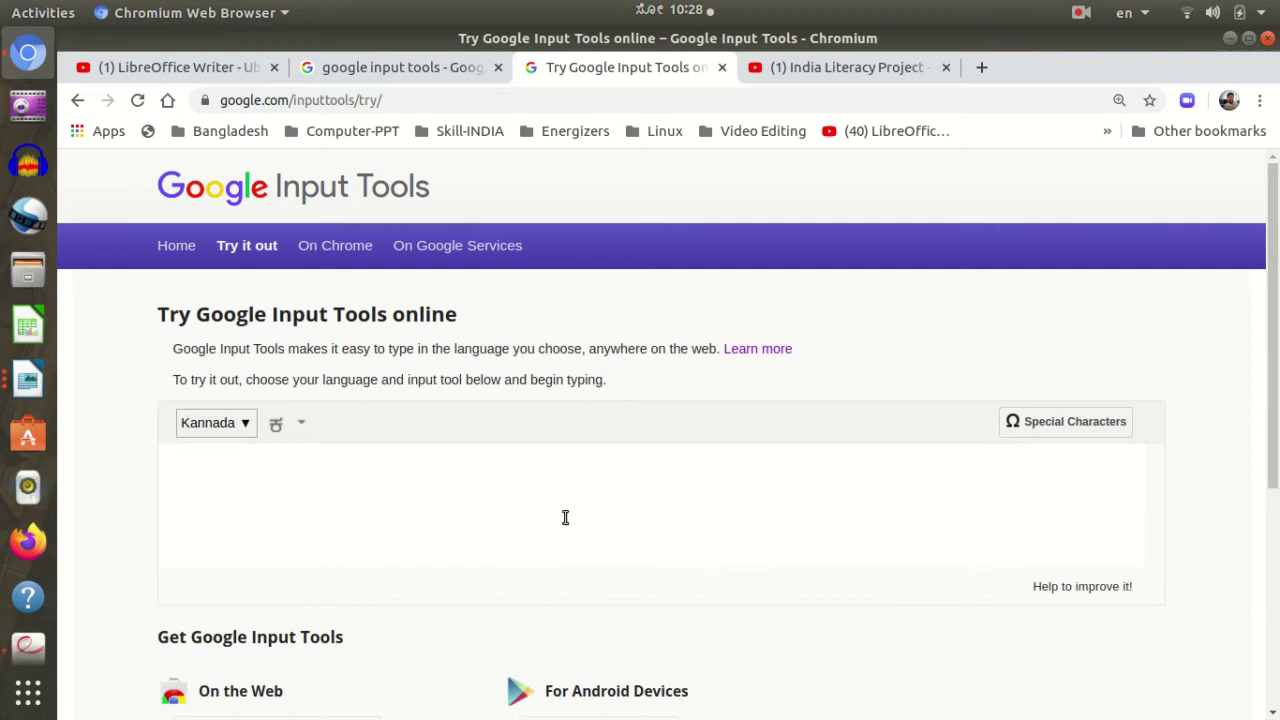
Step: Bring PR.odt forward in Writer, then switch back to the Google Input Tools page
{"action": "left_click", "coordinate": [28, 378]}
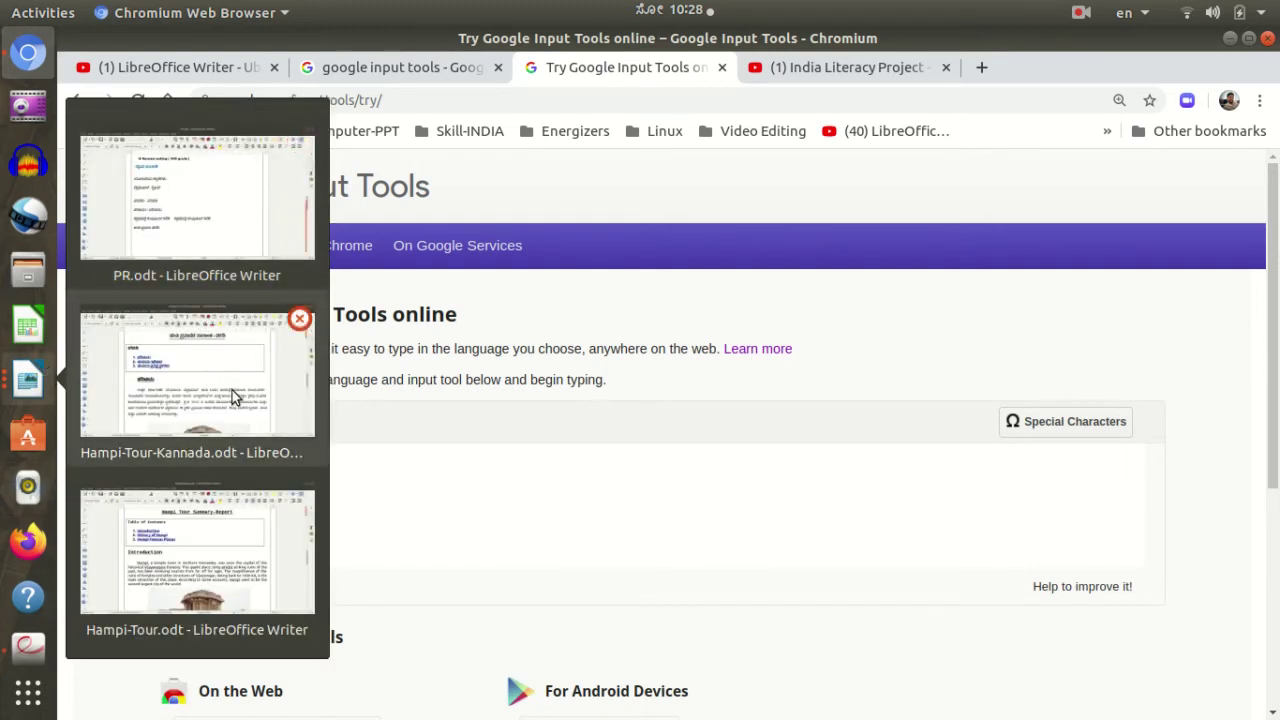
{"action": "left_click", "coordinate": [209, 178]}
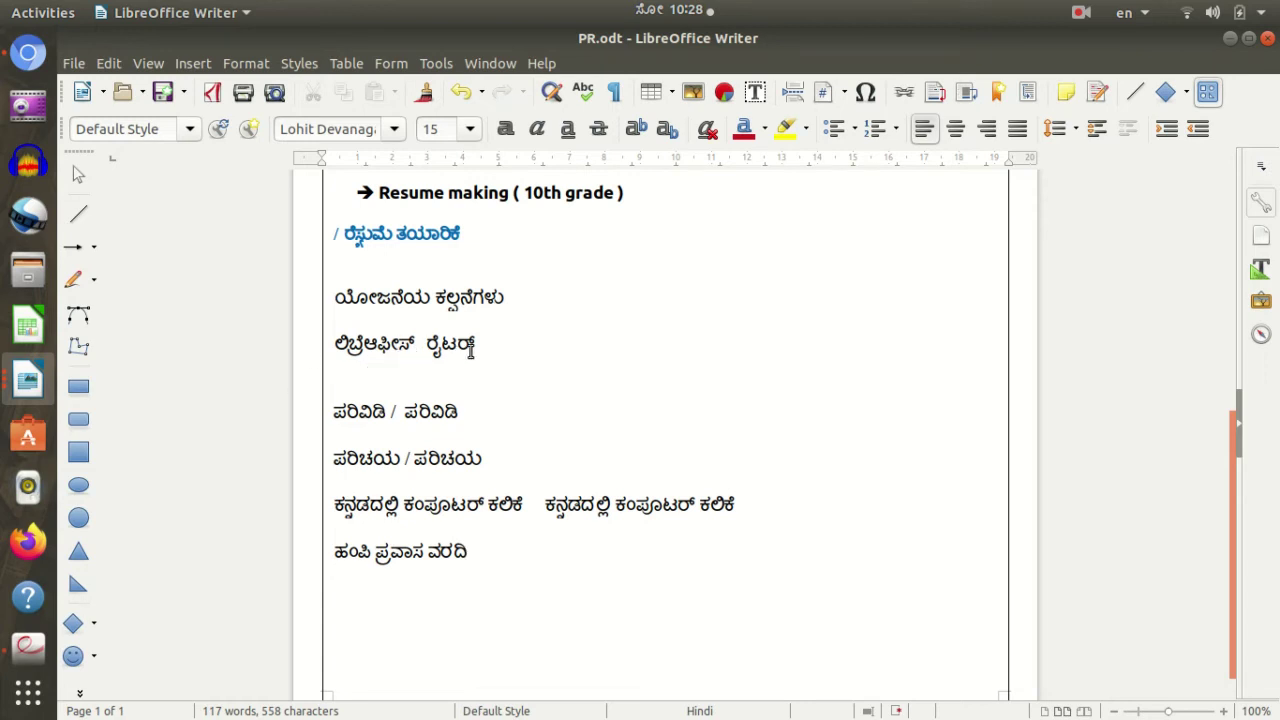
{"action": "key", "text": "alt+Tab"}
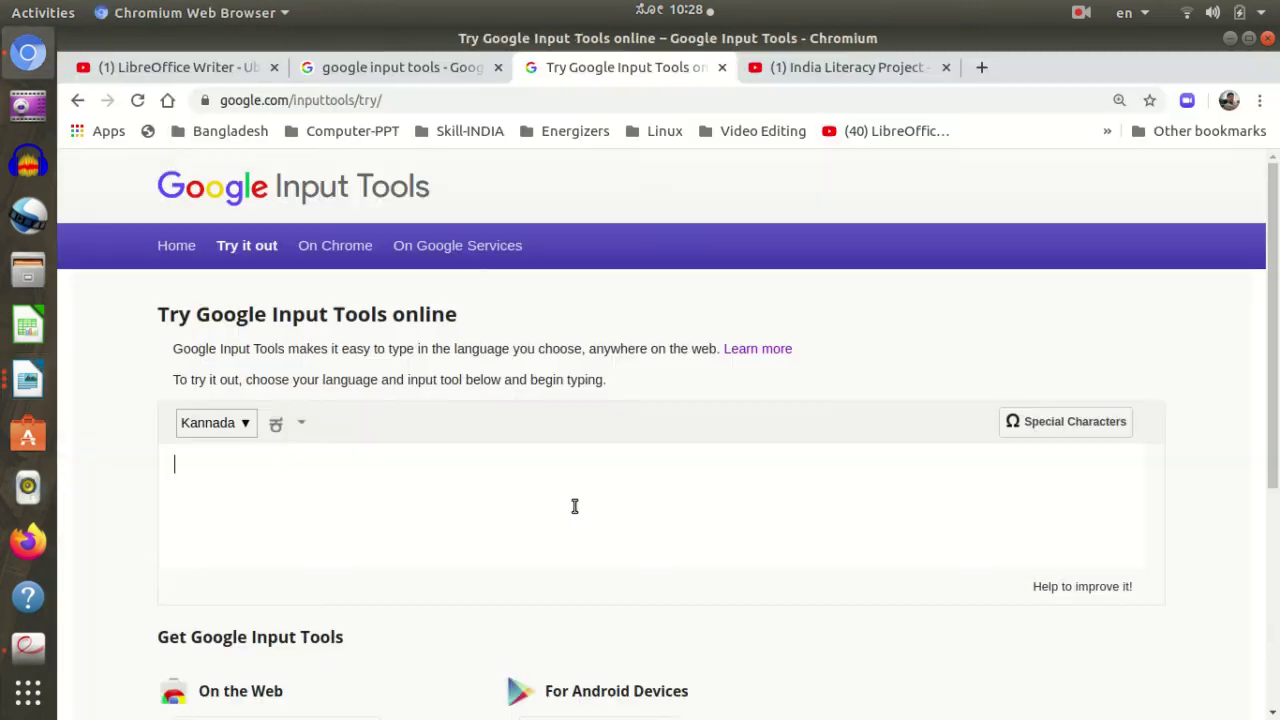
Step: Transliterate ಯೌಜನೆಯ ಕಲ್ಪನೆಗಳು ಲಿಬ್ರೆ ಆಫೀಸ್ into the Kannada area by picking suggestions
{"action": "left_click", "coordinate": [524, 521]}
{"action": "type", "text": "youjane"}
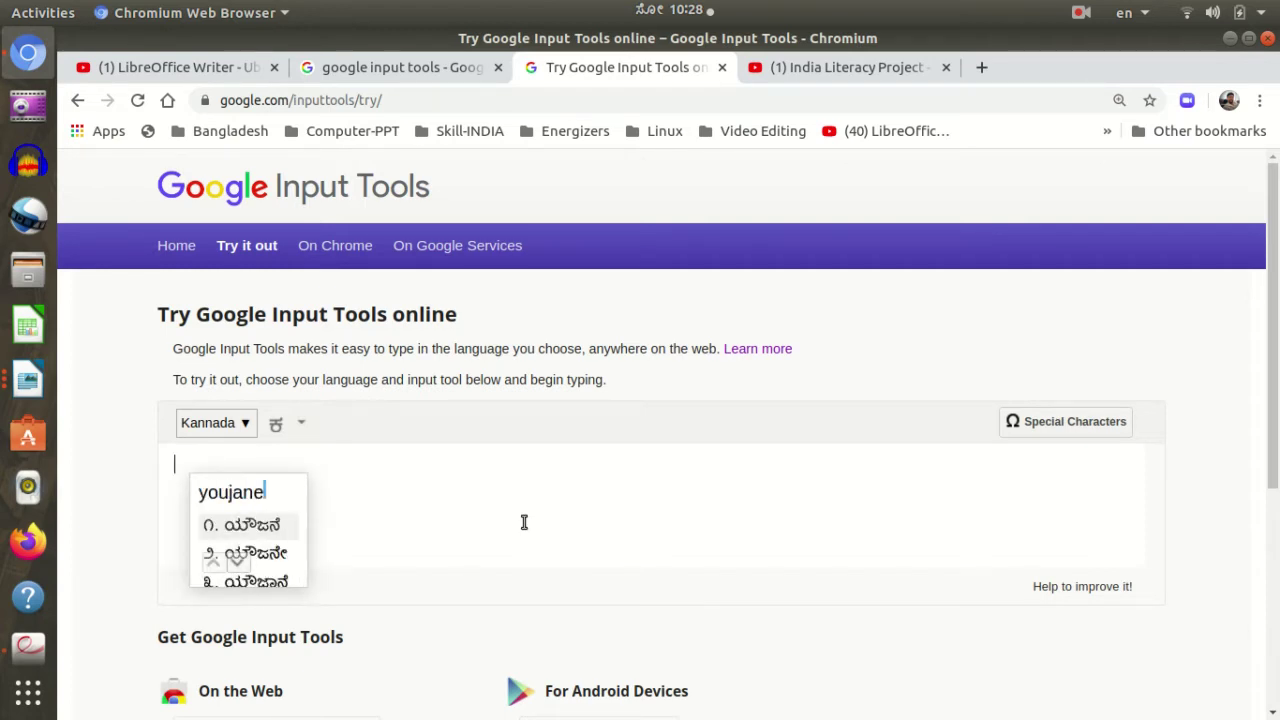
{"action": "type", "text": "ya"}
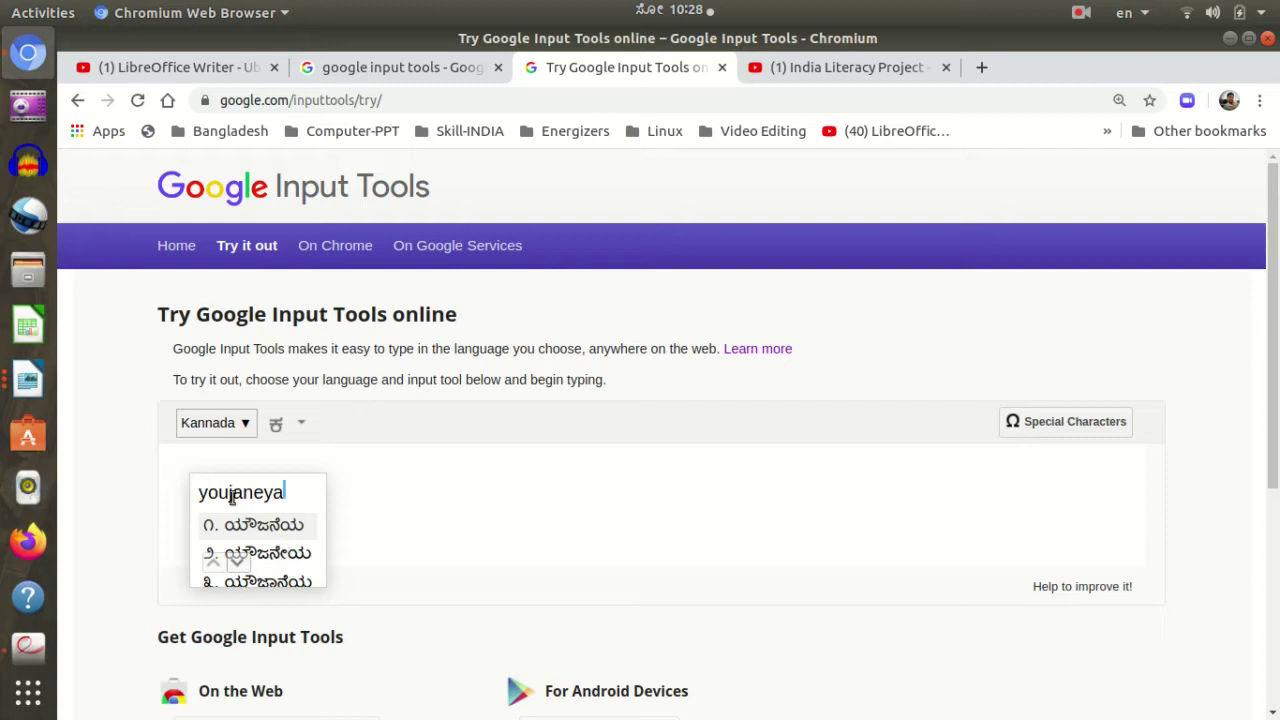
{"action": "left_click", "coordinate": [255, 527]}
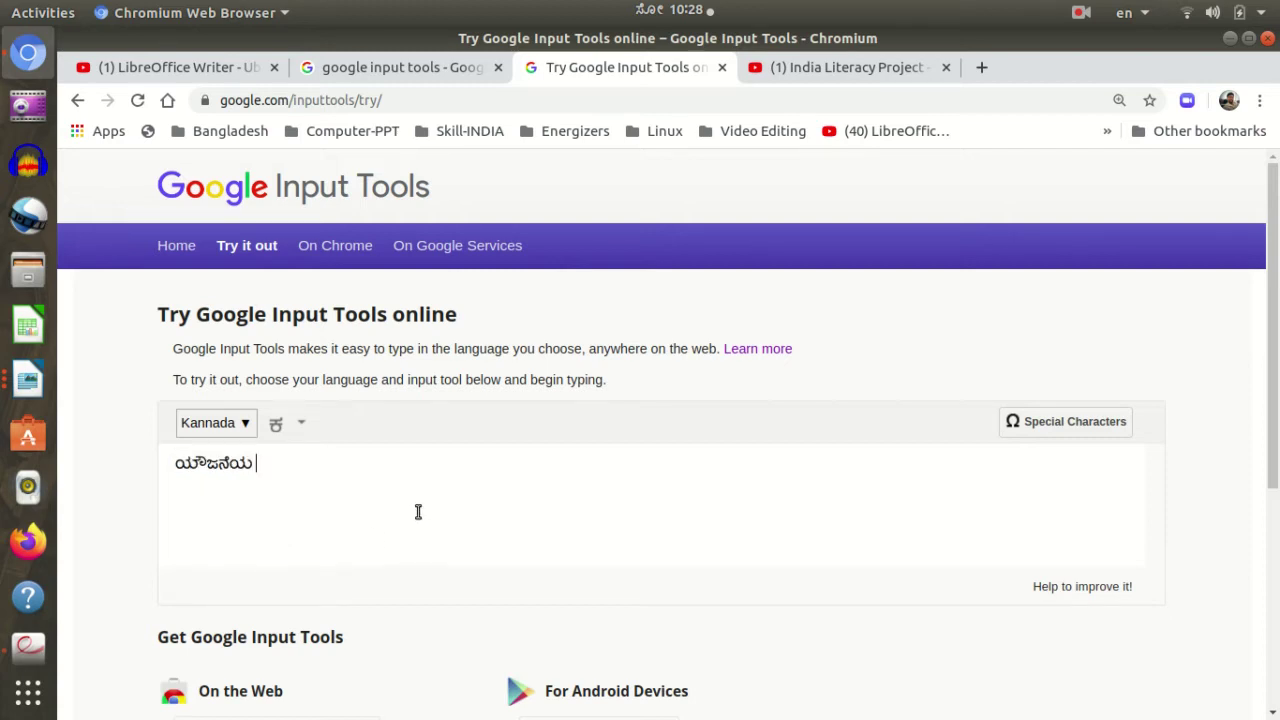
{"action": "type", "text": "kalpanegalu"}
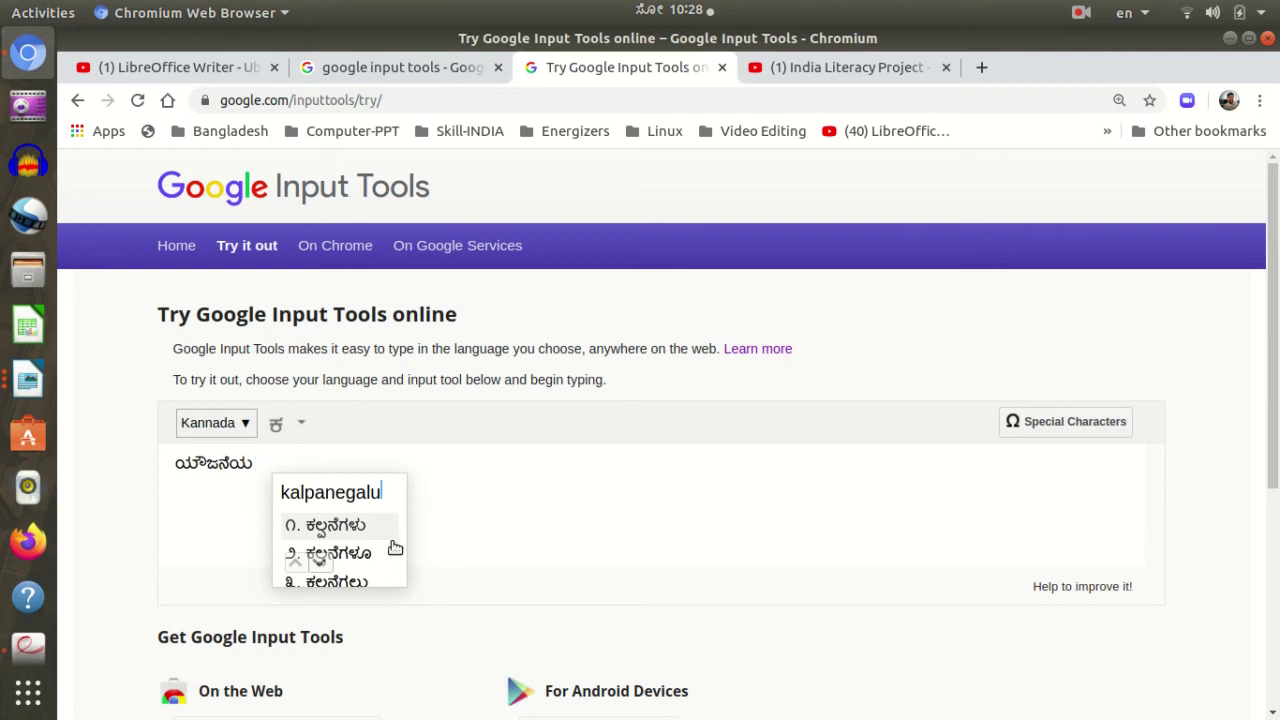
{"action": "left_click", "coordinate": [362, 527]}
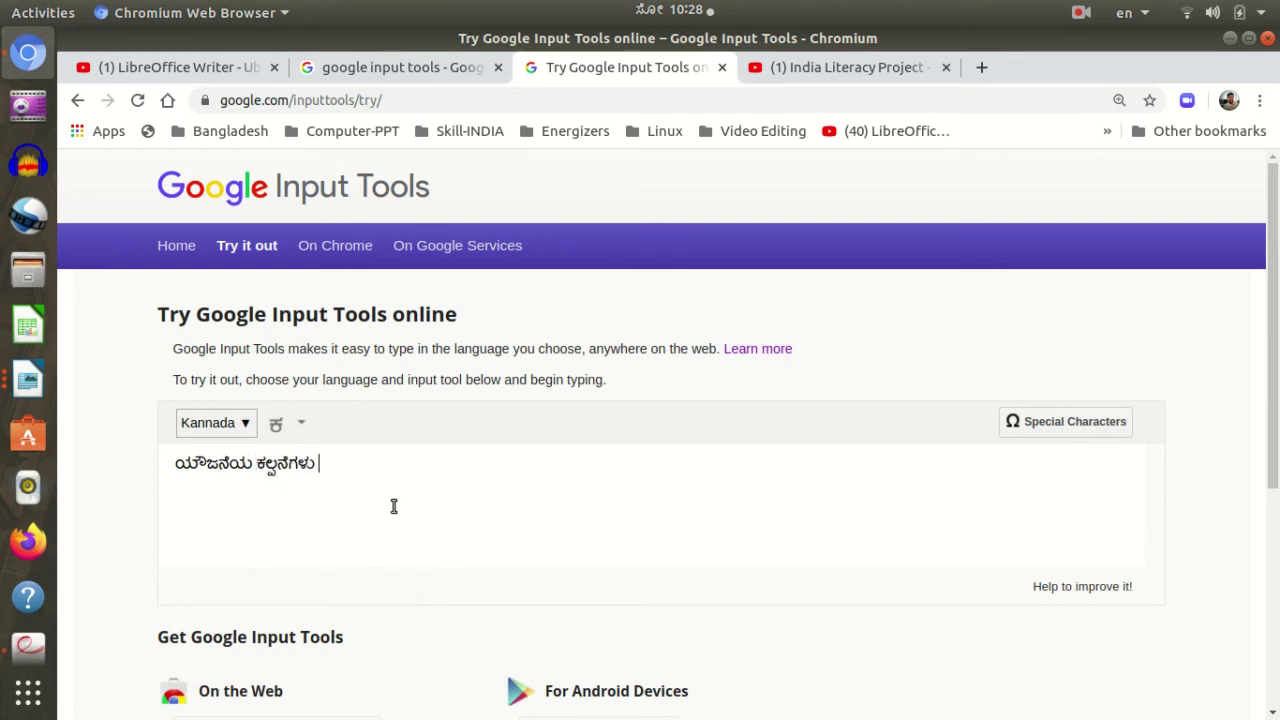
{"action": "type", "text": "libreoffi"}
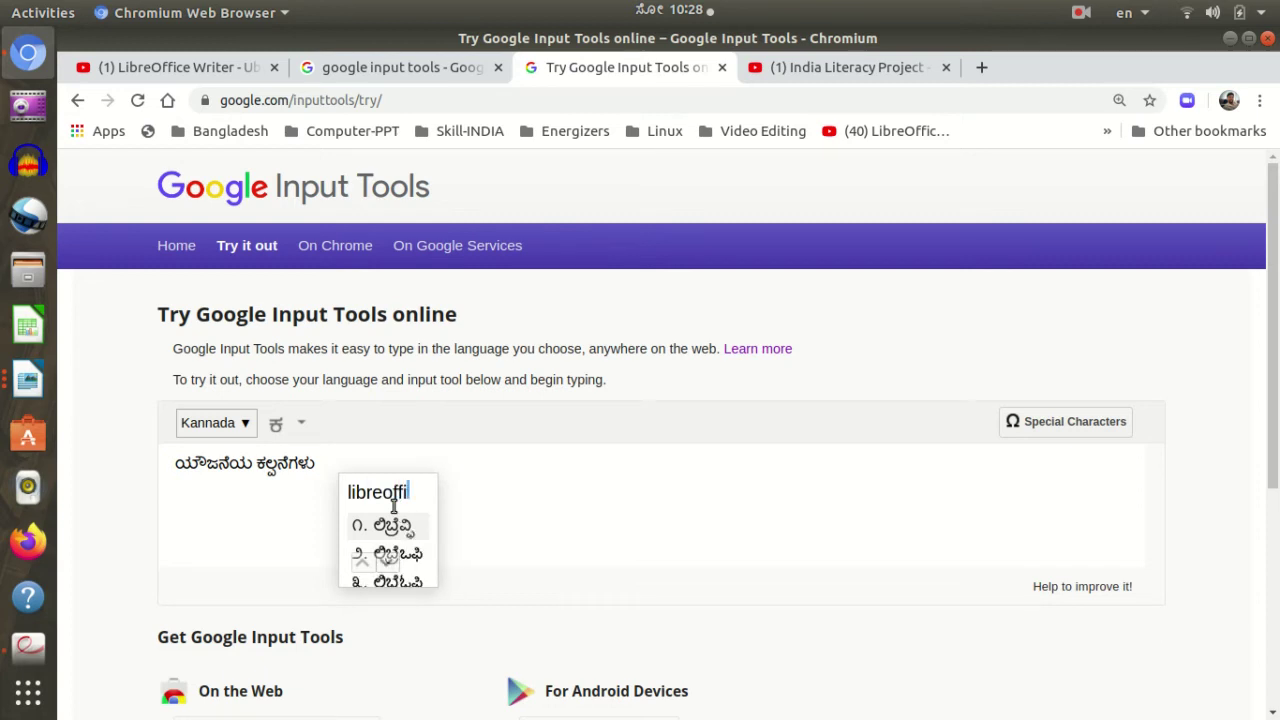
{"action": "key", "text": "BackSpace"}
{"action": "key", "text": "BackSpace"}
{"action": "key", "text": "BackSpace"}
{"action": "key", "text": "BackSpace"}
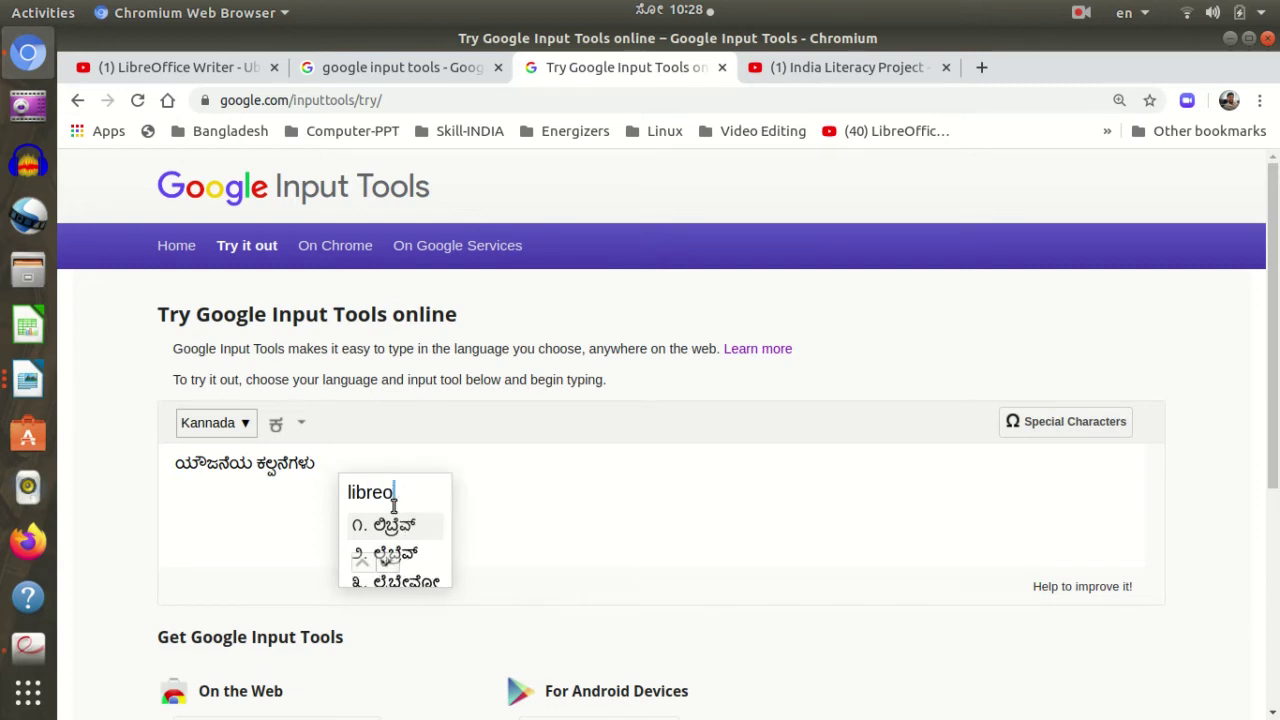
{"action": "type", "text": "office"}
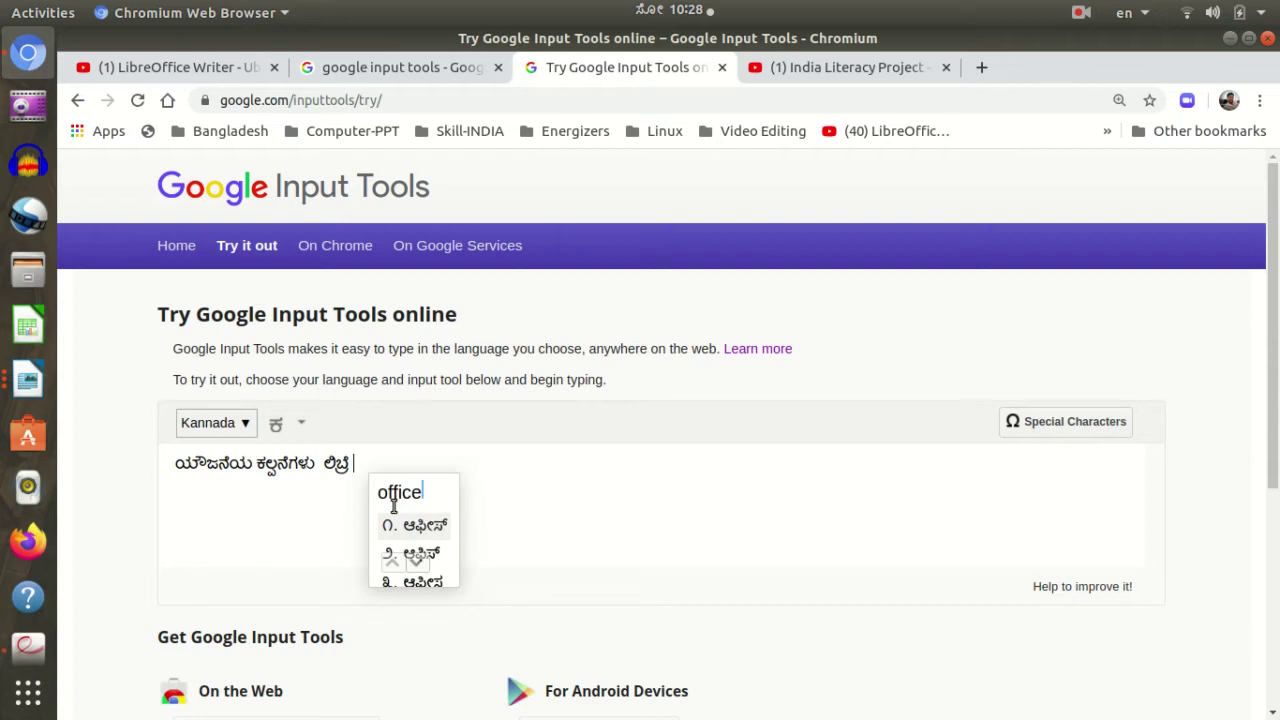
{"action": "left_click", "coordinate": [397, 527]}
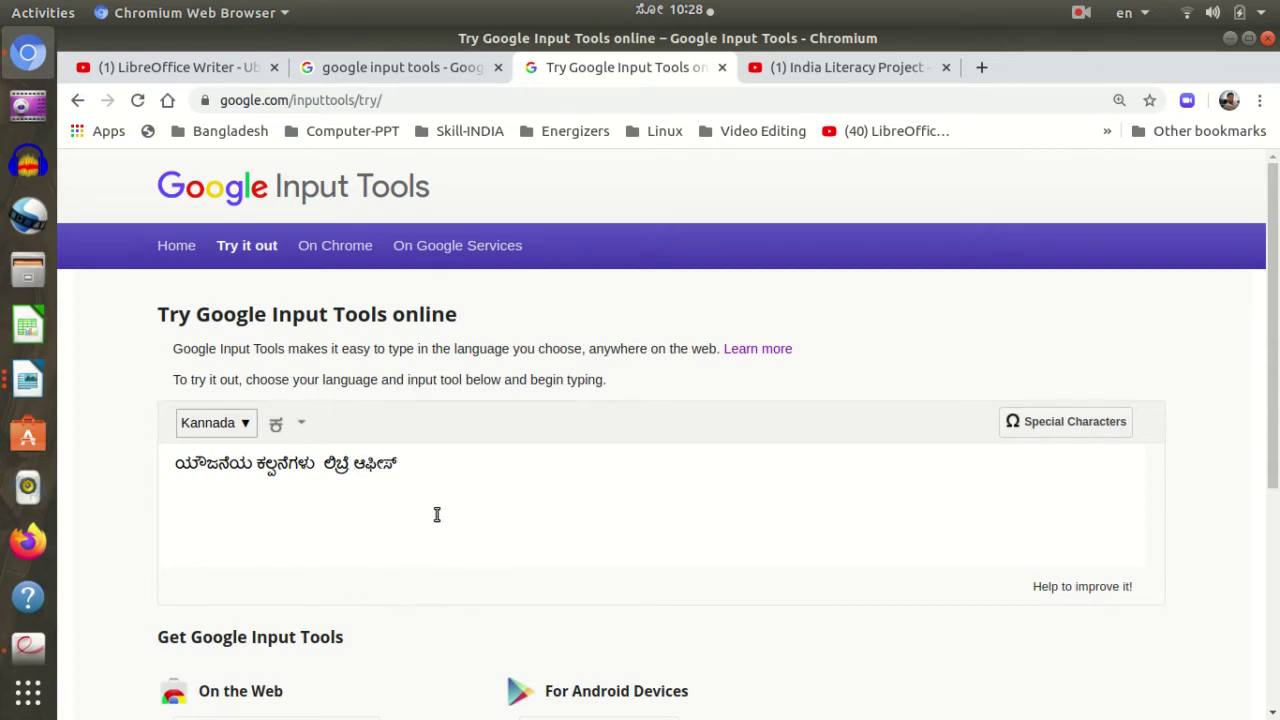
Step: Add ರೈಟರ್ ಊಟ, select and copy all the Kannada text, and return to Writer
{"action": "type", "text": "wir"}
{"action": "key", "text": "BackSpace"}
{"action": "key", "text": "BackSpace"}
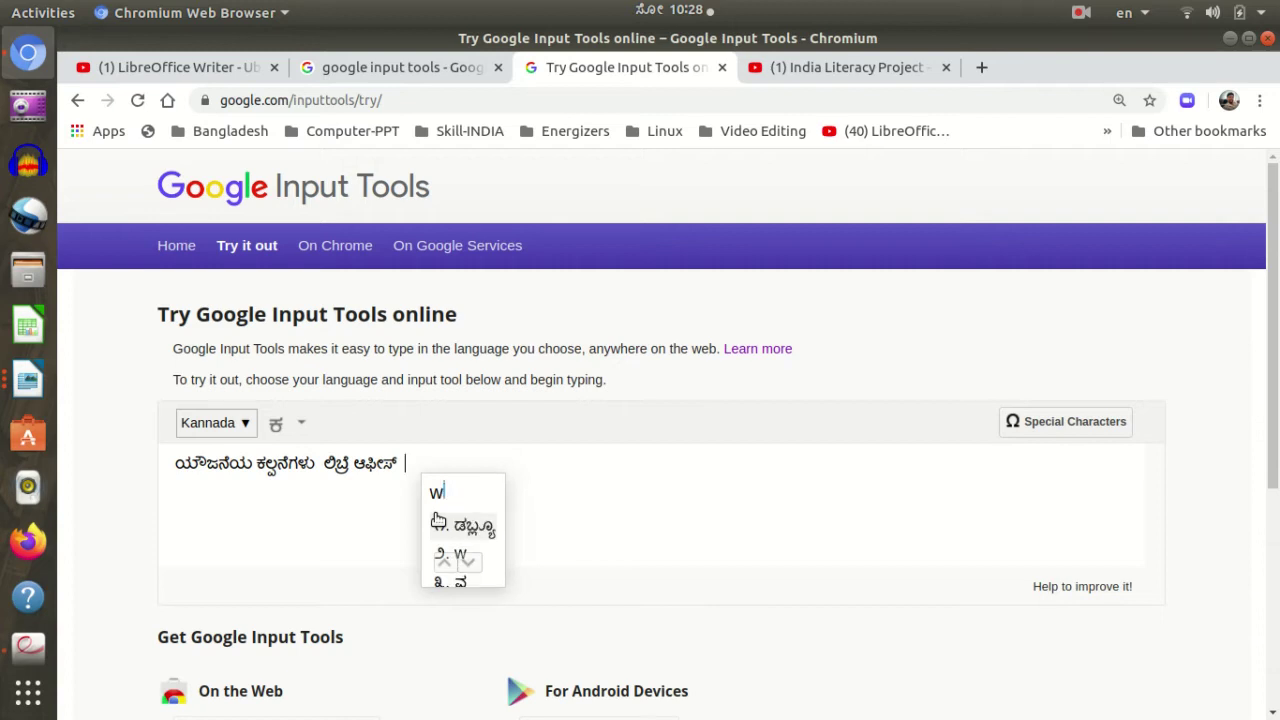
{"action": "type", "text": "riter"}
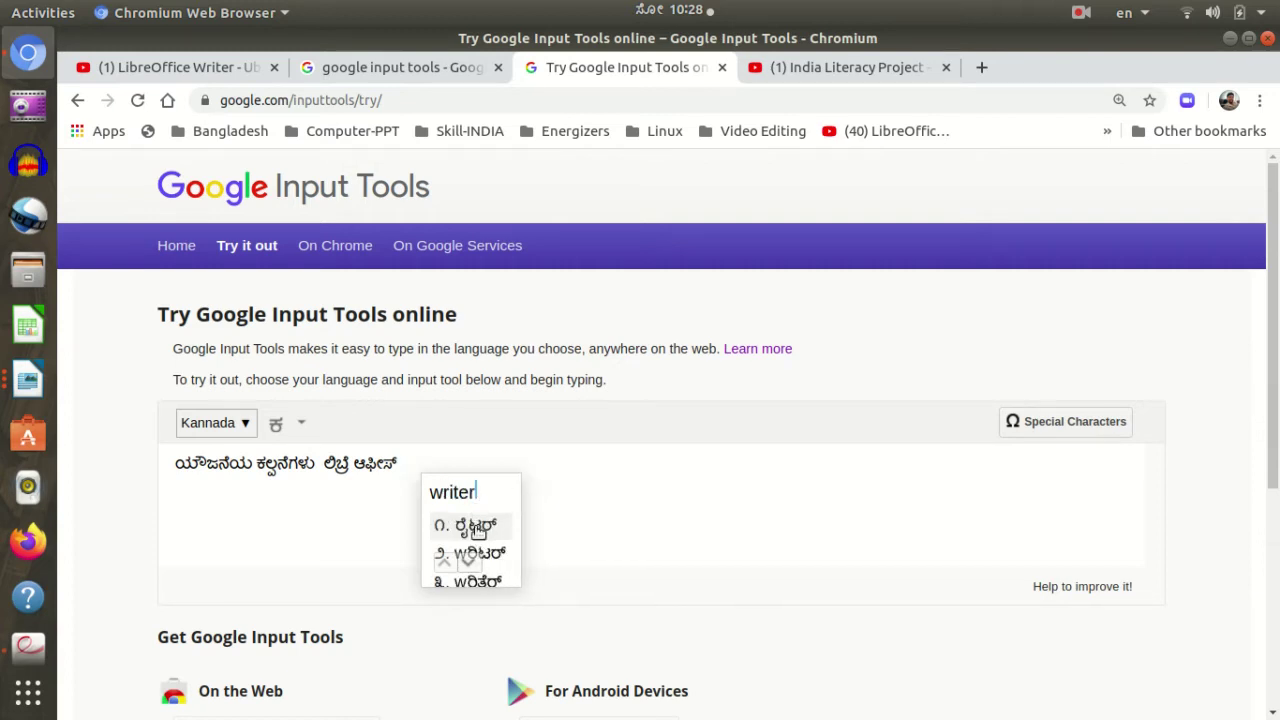
{"action": "left_click", "coordinate": [476, 528]}
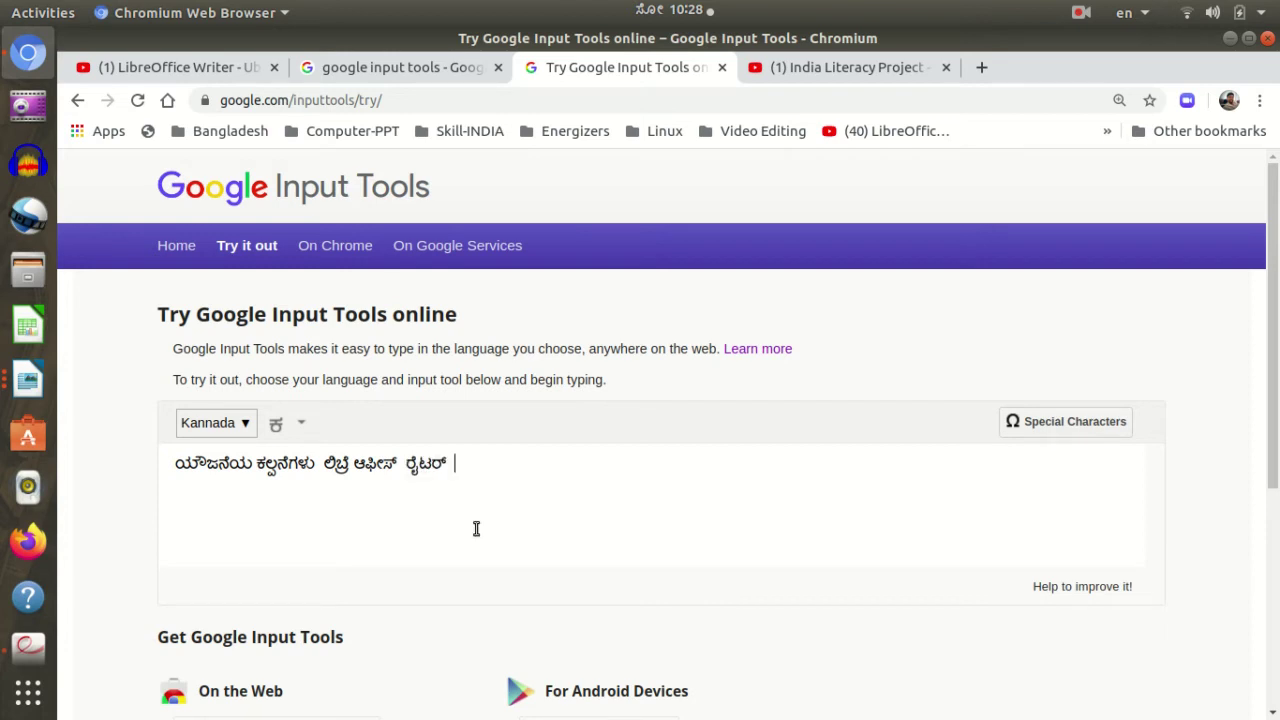
{"action": "type", "text": "oota"}
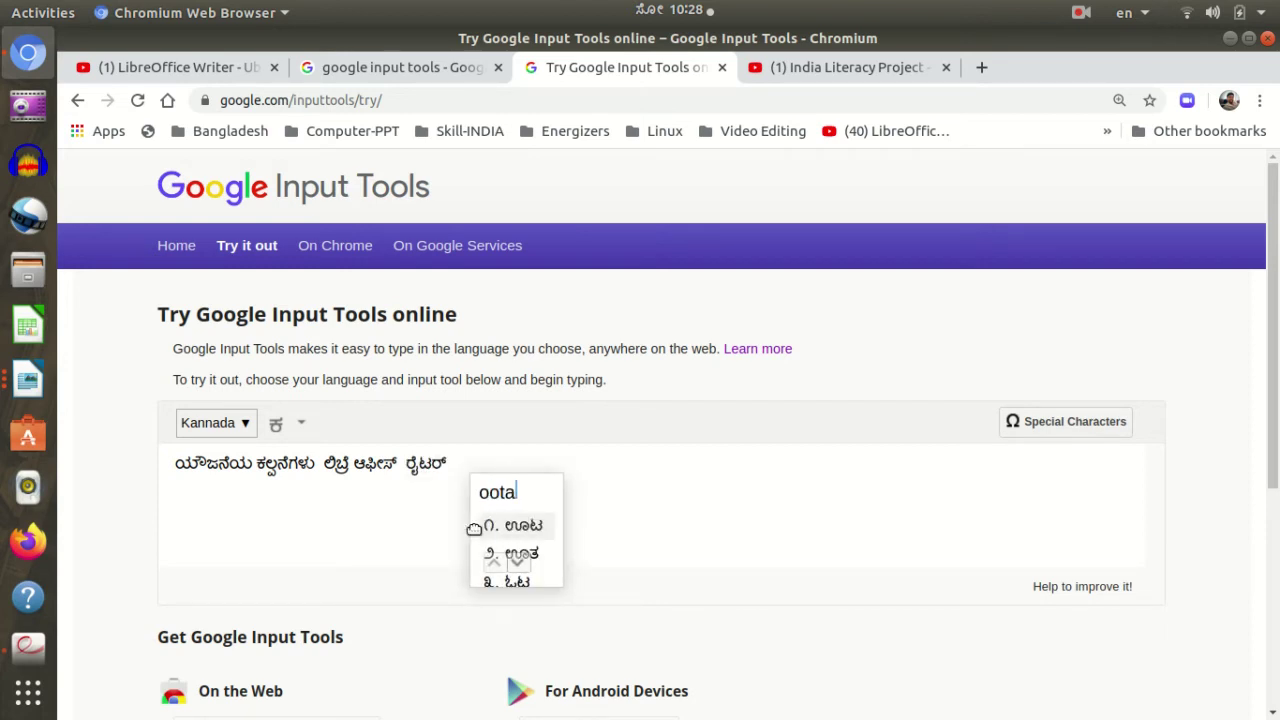
{"action": "key", "text": "Return"}
{"action": "key", "text": "ctrl+a"}
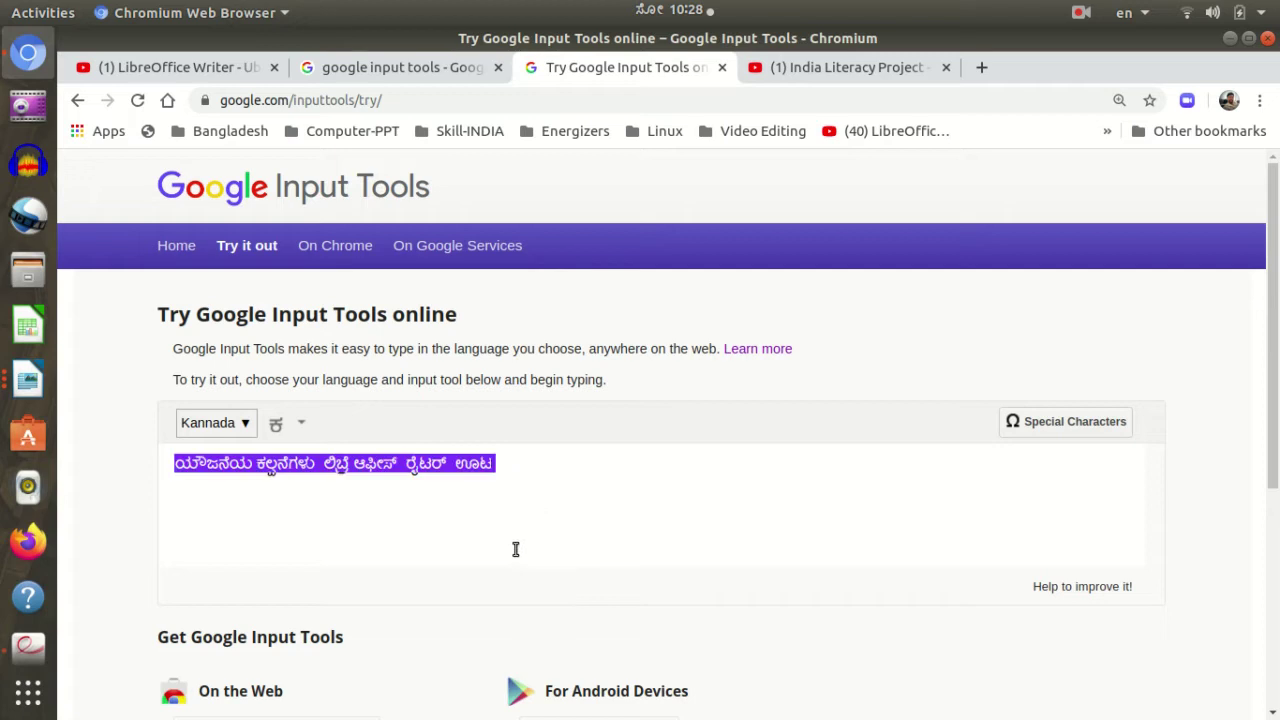
{"action": "key", "text": "alt+Tab"}
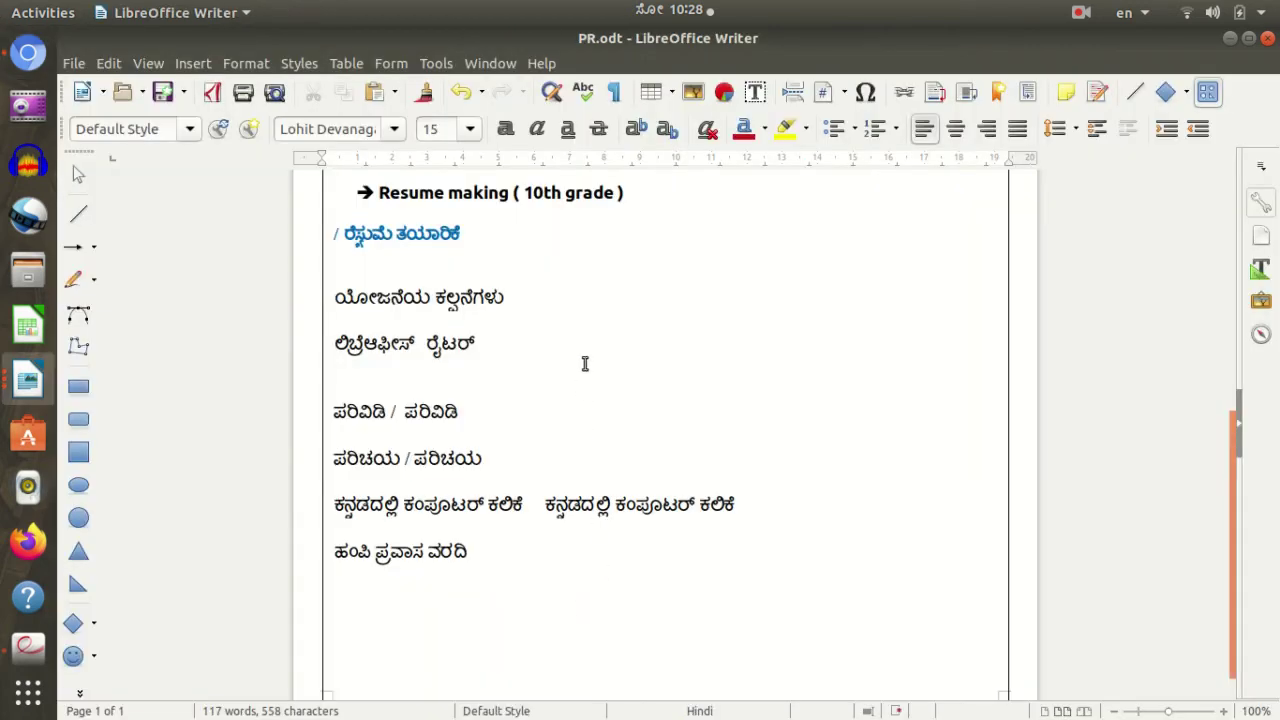
Step: Paste the copied Kannada phrase after the ಯೋಜನೆಯ ಕಲ್ಪನೆಗಳು line
{"action": "left_click", "coordinate": [592, 314]}
{"action": "left_click", "coordinate": [586, 297]}
{"action": "type", "text": "ಯೌಜನ್ಯೆಯ ಕಲ್ಪನೆಗಳು ಲಿಬ್ರೆ ಆಫೀಸ್ ರೈಟರ್ ಊಟ"}
Step: Drag-select the whole Project Ideas block to review it, then clear the selection
{"action": "left_click", "coordinate": [806, 446]}
{"action": "scroll", "coordinate": [789, 461], "scroll_direction": "up", "scroll_amount": 2}
{"action": "scroll", "coordinate": [780, 466], "scroll_direction": "up", "scroll_amount": 3}
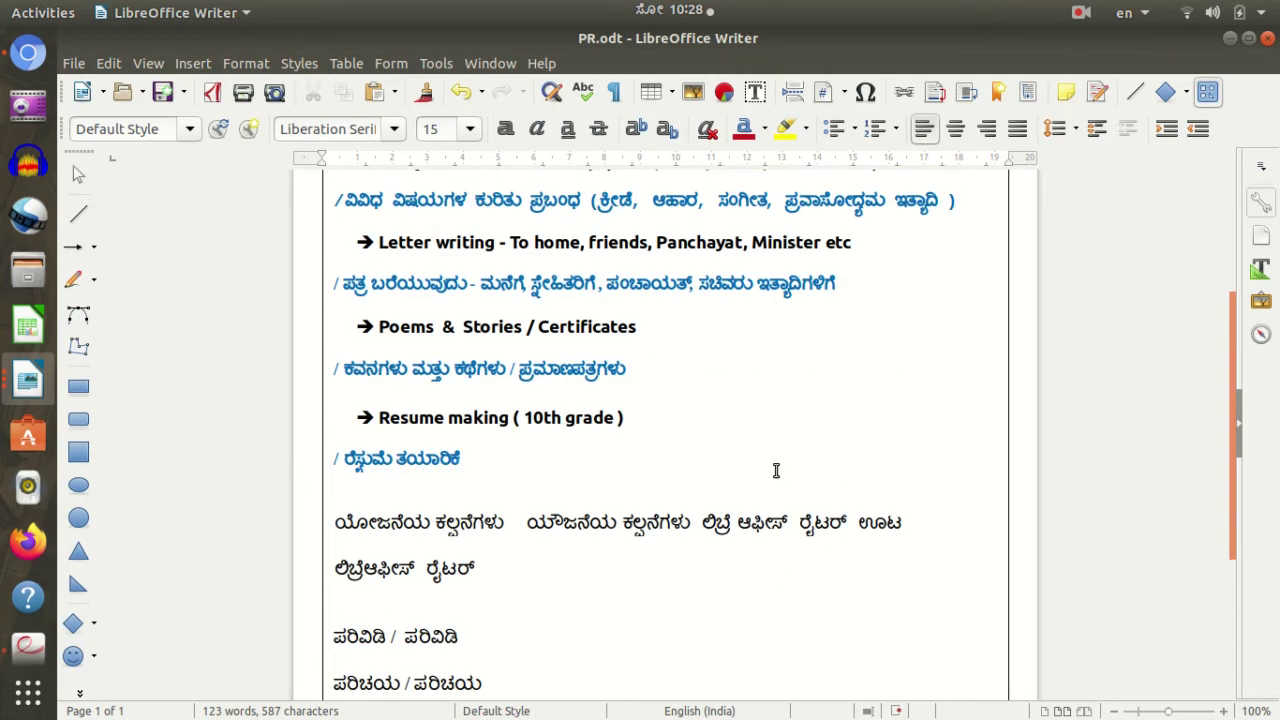
{"action": "scroll", "coordinate": [776, 470], "scroll_direction": "up", "scroll_amount": 4}
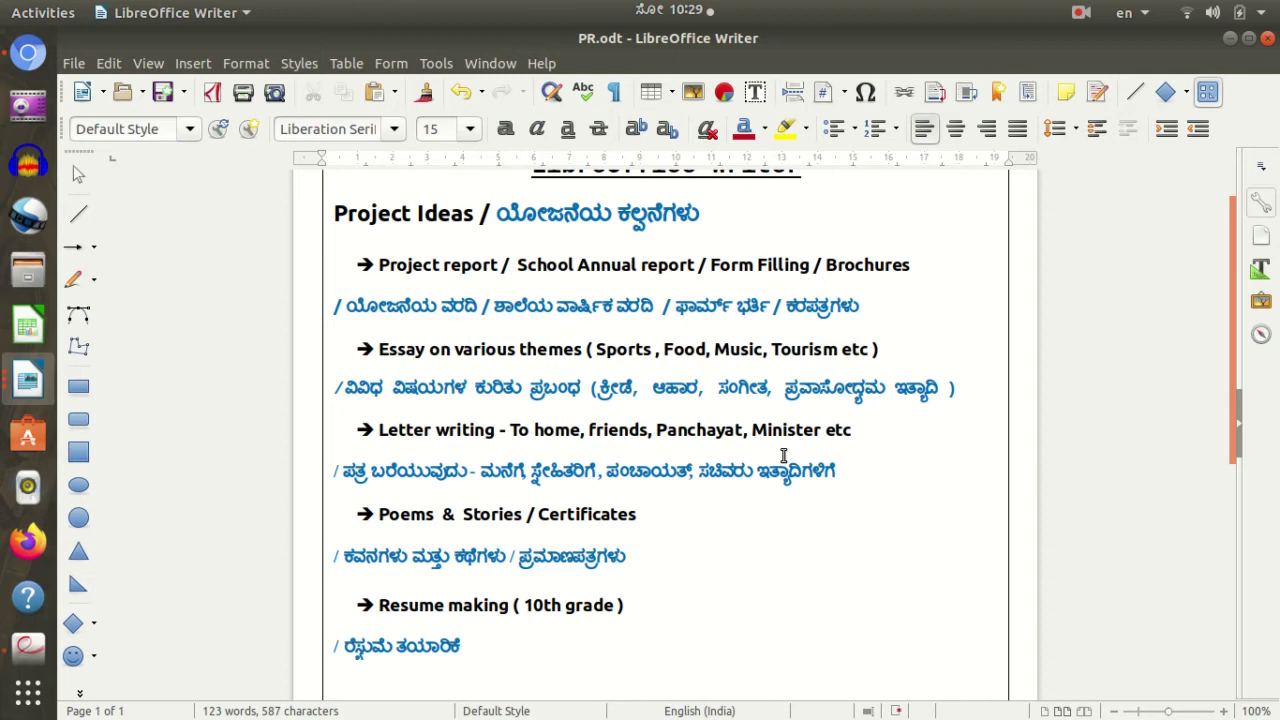
{"action": "scroll", "coordinate": [786, 450], "scroll_direction": "down", "scroll_amount": 4}
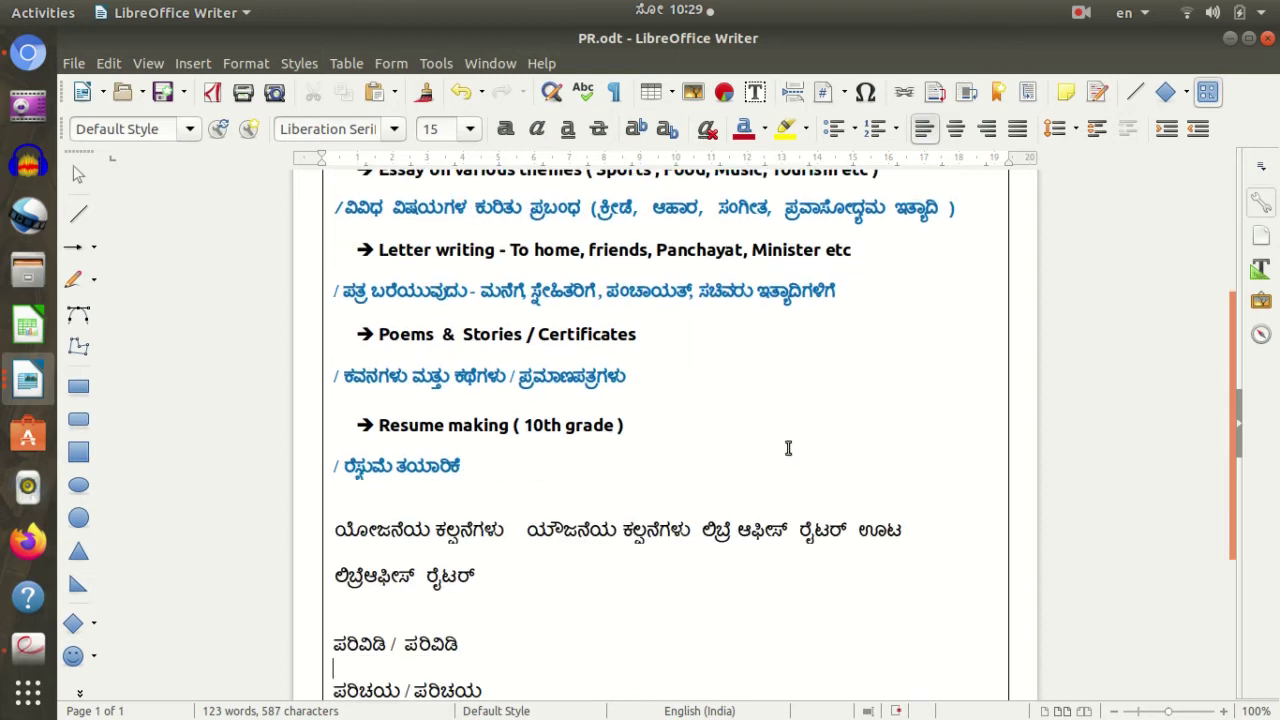
{"action": "scroll", "coordinate": [786, 450], "scroll_direction": "up", "scroll_amount": 8}
{"action": "scroll", "coordinate": [595, 399], "scroll_direction": "down", "scroll_amount": 3}
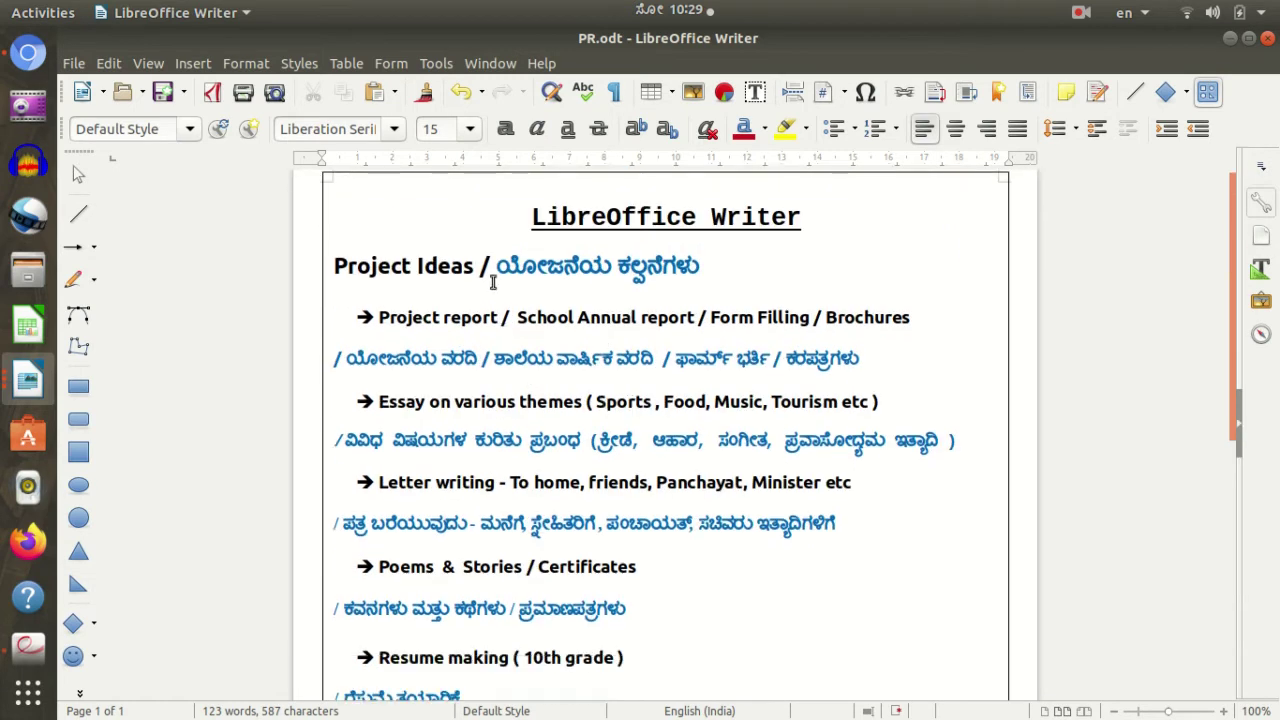
{"action": "scroll", "coordinate": [358, 242], "scroll_direction": "up", "scroll_amount": 1}
{"action": "left_click", "coordinate": [337, 218]}
{"action": "left_click_drag", "start_coordinate": [337, 218], "coordinate": [469, 677]}
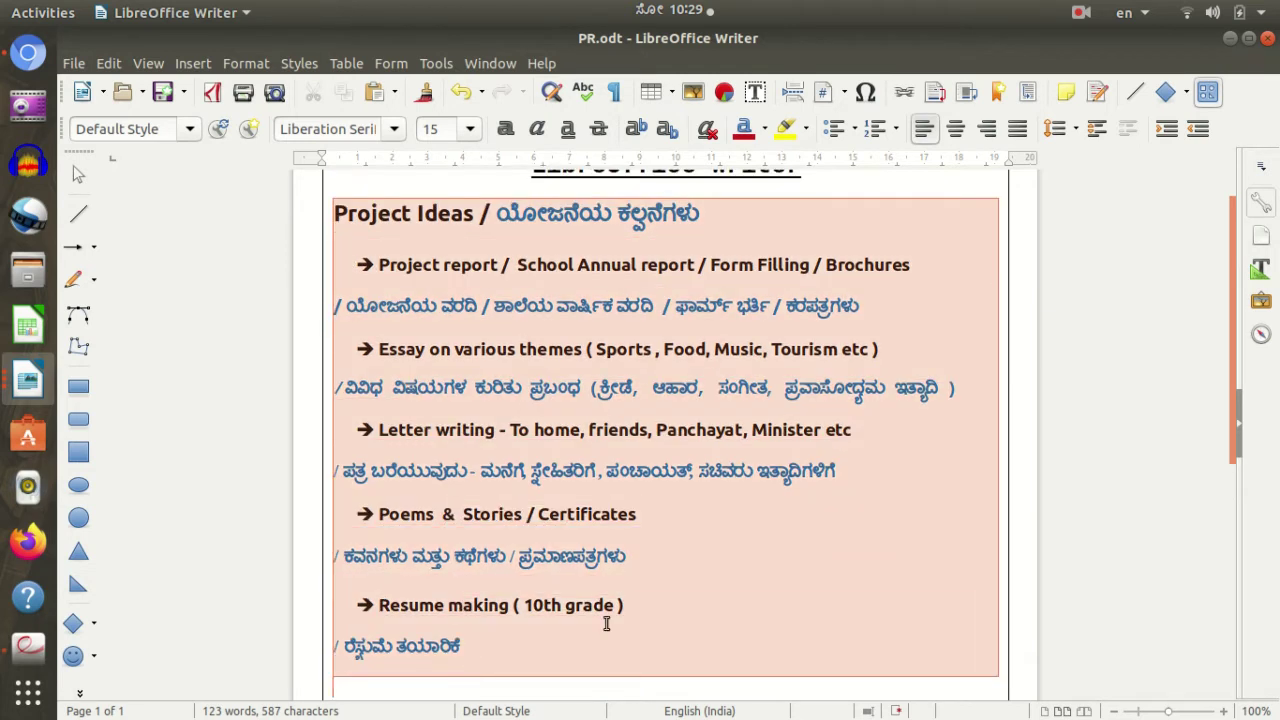
{"action": "left_click", "coordinate": [1199, 460]}
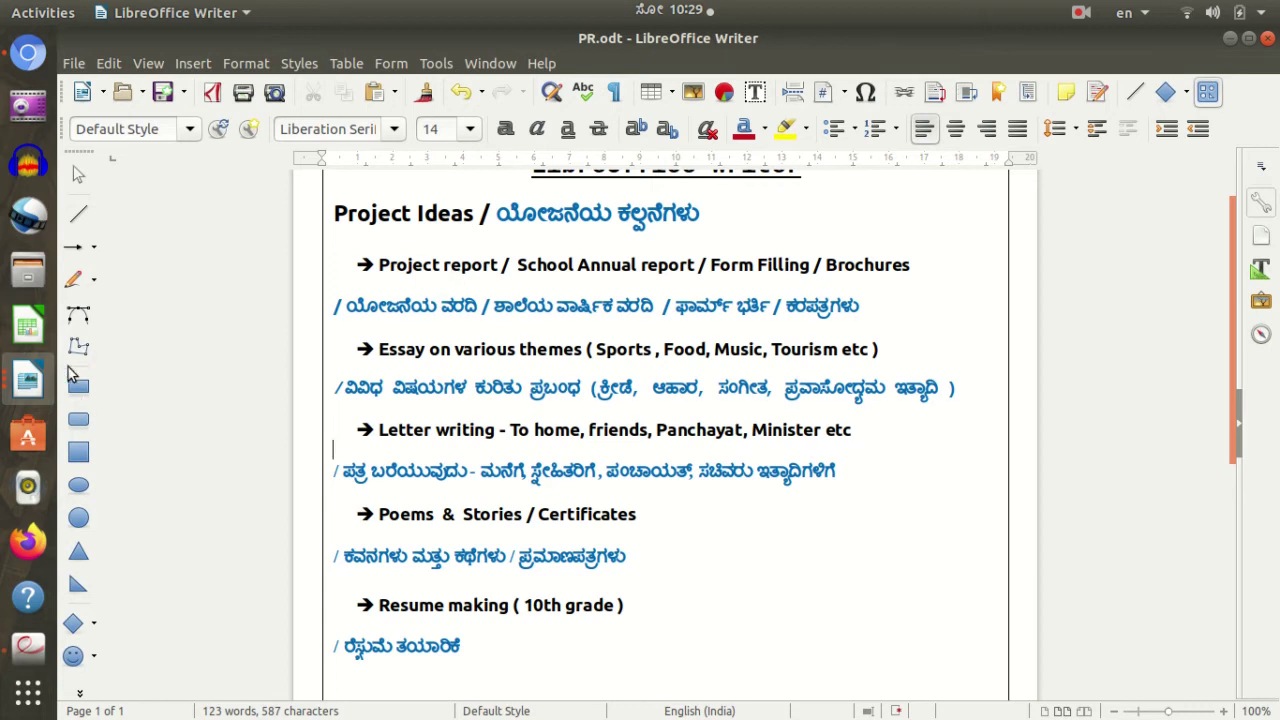
{"action": "left_click", "coordinate": [28, 385]}
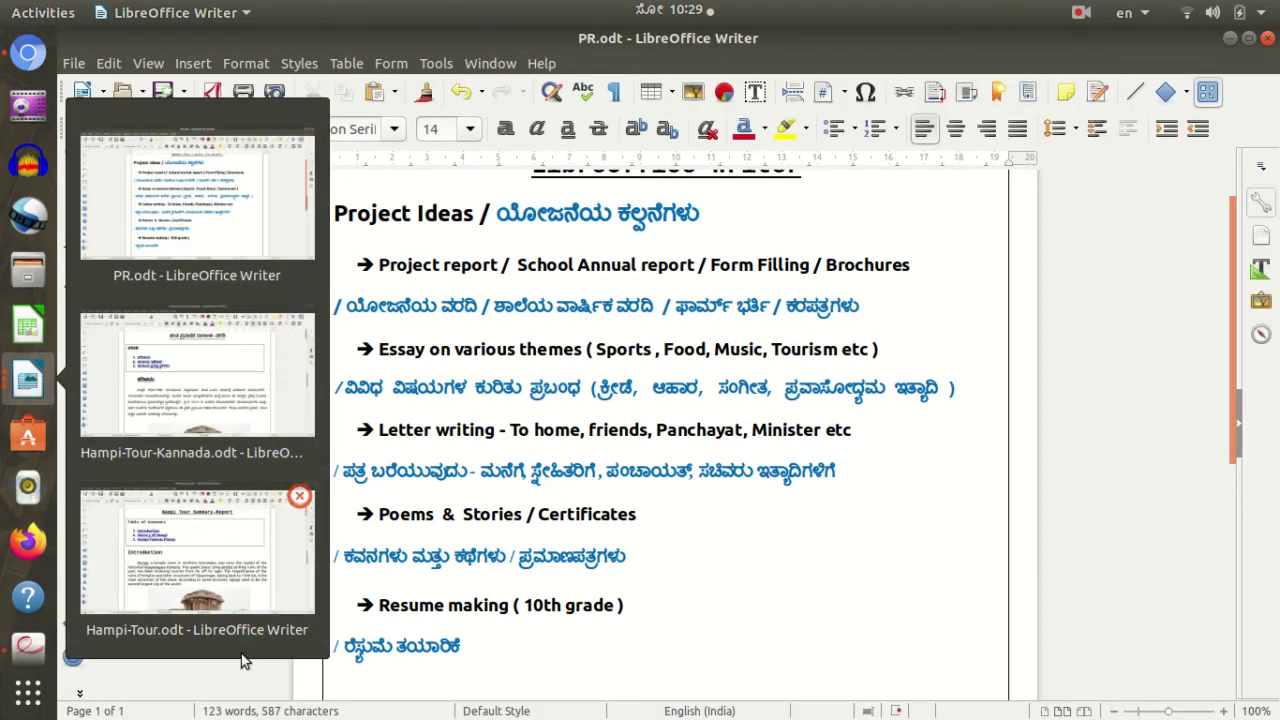
Step: Switch to Hampi-Tour.odt and scroll through all five pages of the Hampi Tour Summary-Report
{"action": "left_click", "coordinate": [226, 548]}
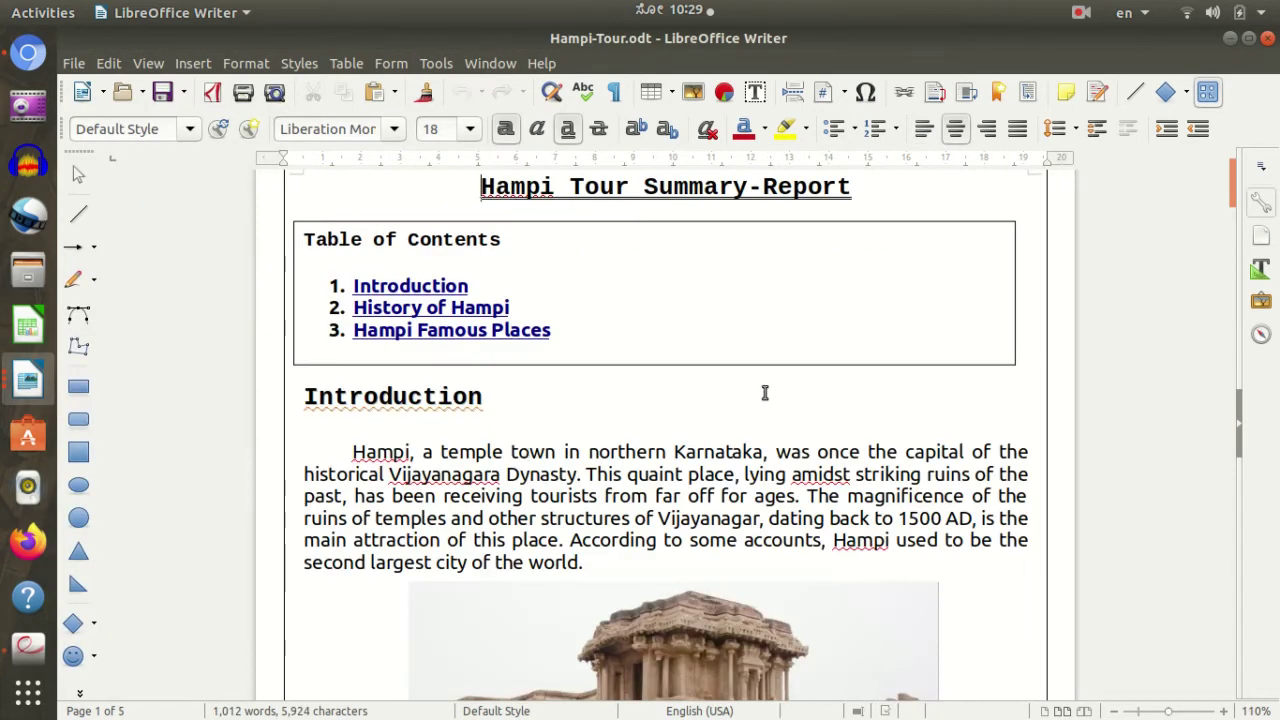
{"action": "scroll", "coordinate": [1075, 406], "scroll_direction": "up", "scroll_amount": 2}
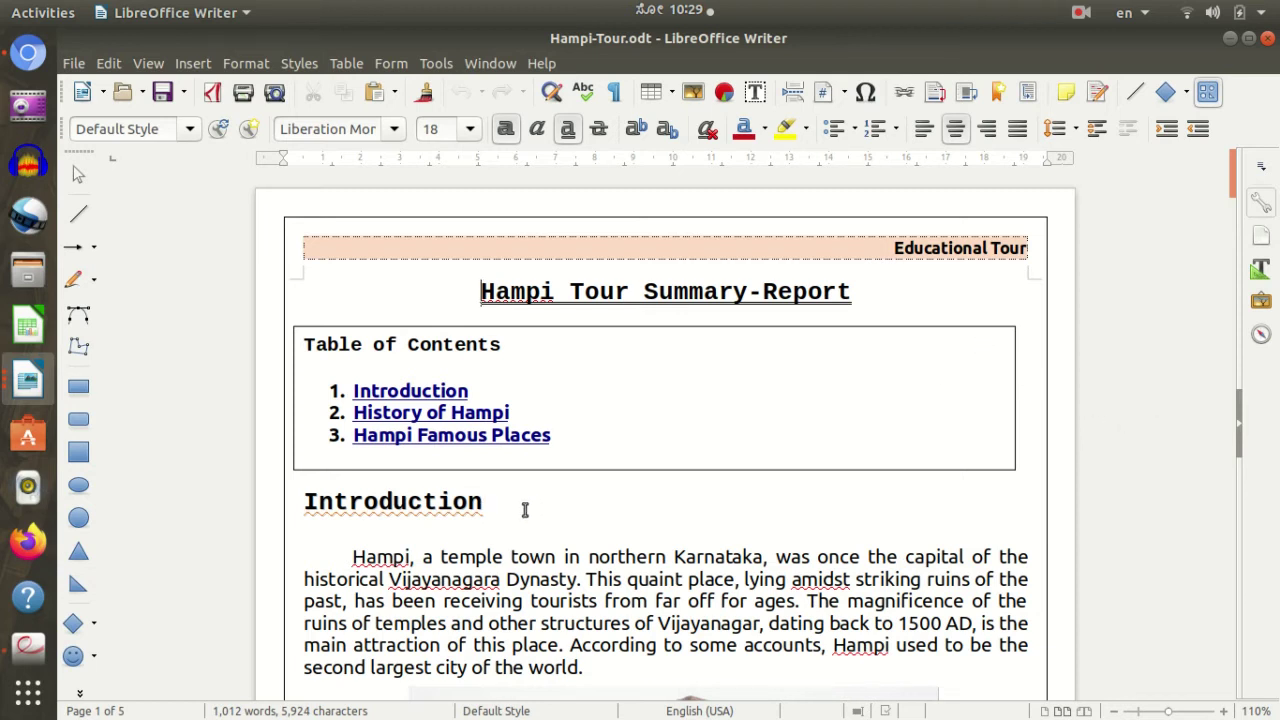
{"action": "left_click", "coordinate": [38, 376]}
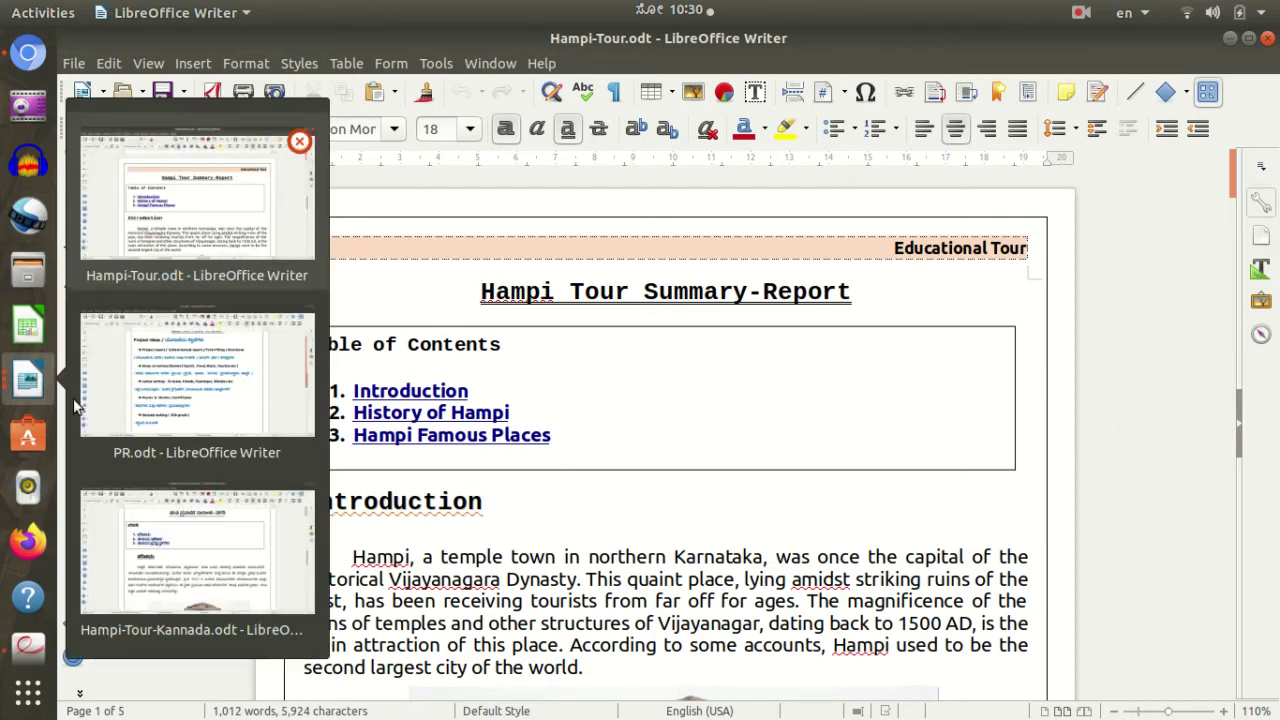
{"action": "left_click", "coordinate": [1151, 375]}
{"action": "scroll", "coordinate": [1140, 358], "scroll_direction": "down", "scroll_amount": 20}
{"action": "scroll", "coordinate": [1150, 355], "scroll_direction": "down", "scroll_amount": 20}
{"action": "scroll", "coordinate": [1153, 358], "scroll_direction": "down", "scroll_amount": 15}
{"action": "scroll", "coordinate": [1060, 380], "scroll_direction": "down", "scroll_amount": 8}
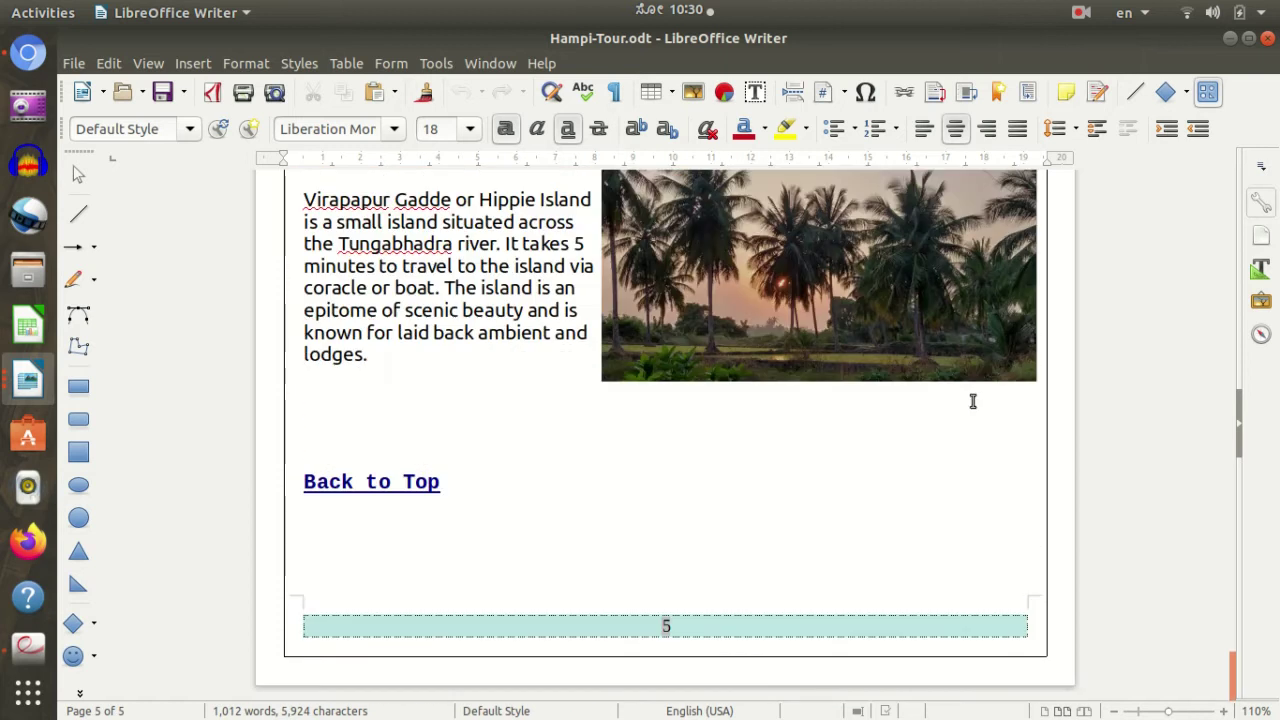
{"action": "left_click", "coordinate": [31, 384]}
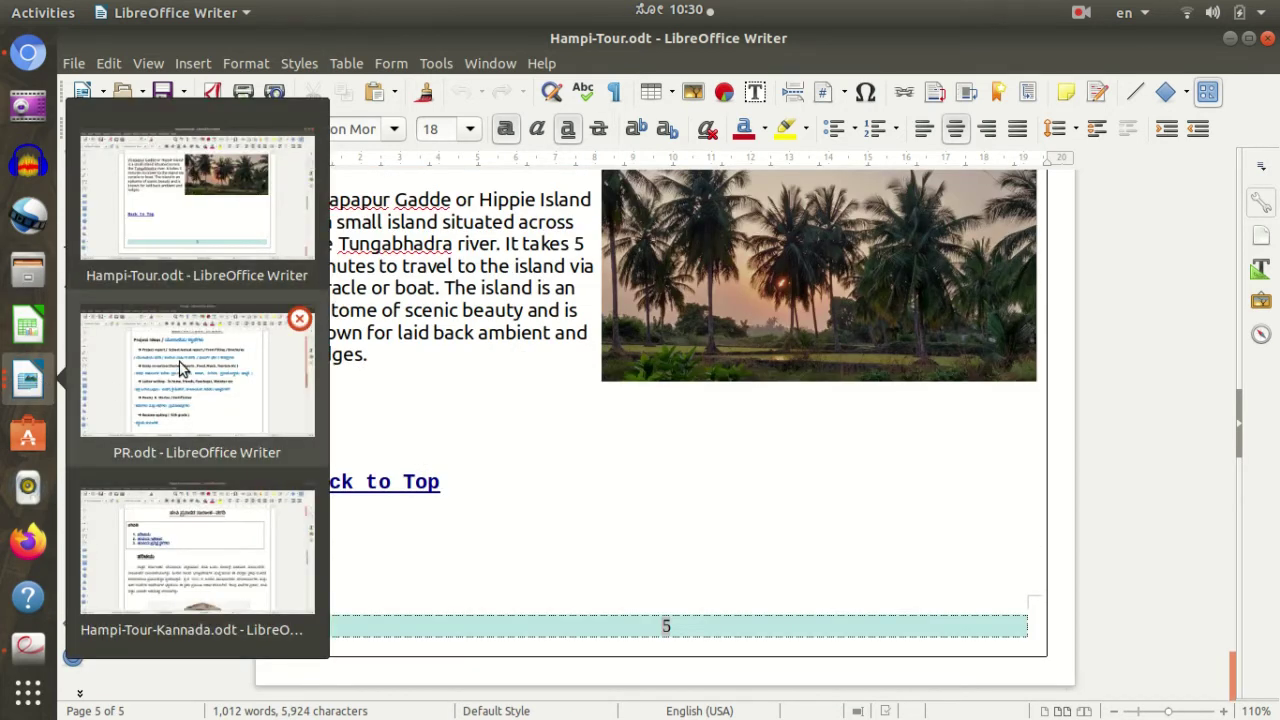
Step: Bring the Hampi-Tour-Kannada report forward and scroll through pages 1–2 and back to the top
{"action": "left_click", "coordinate": [214, 523]}
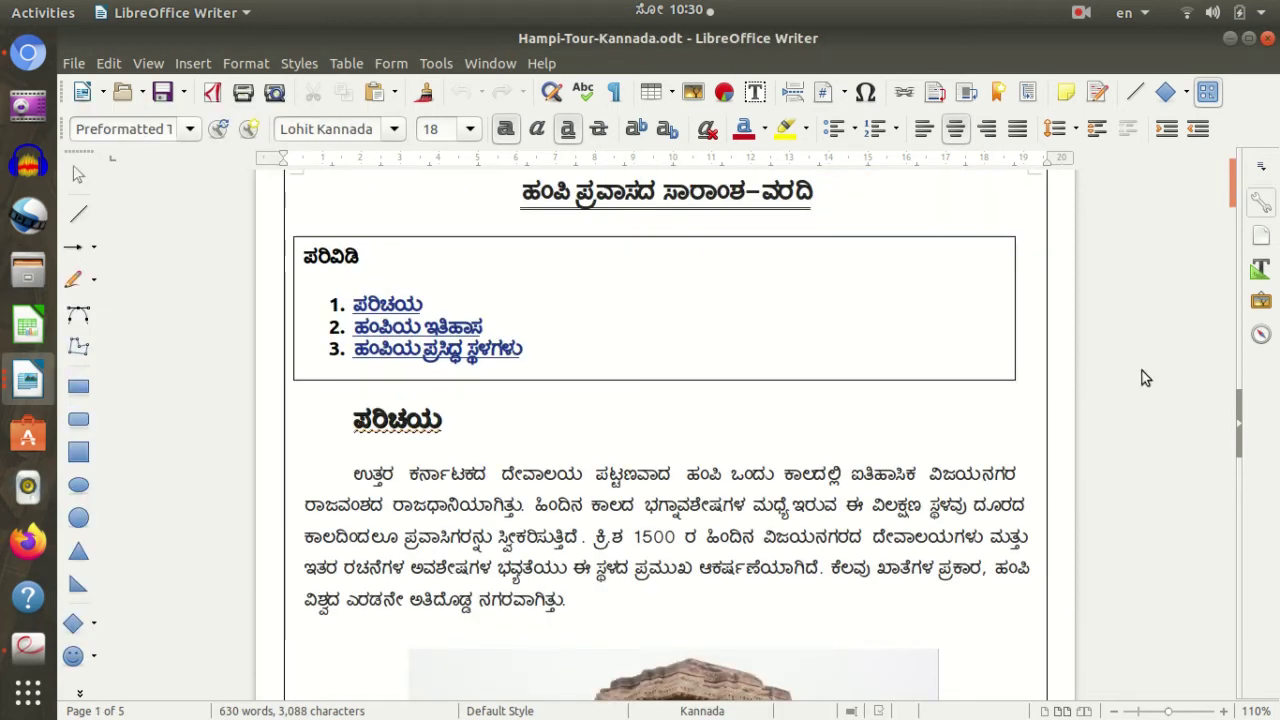
{"action": "scroll", "coordinate": [1140, 380], "scroll_direction": "down", "scroll_amount": 4}
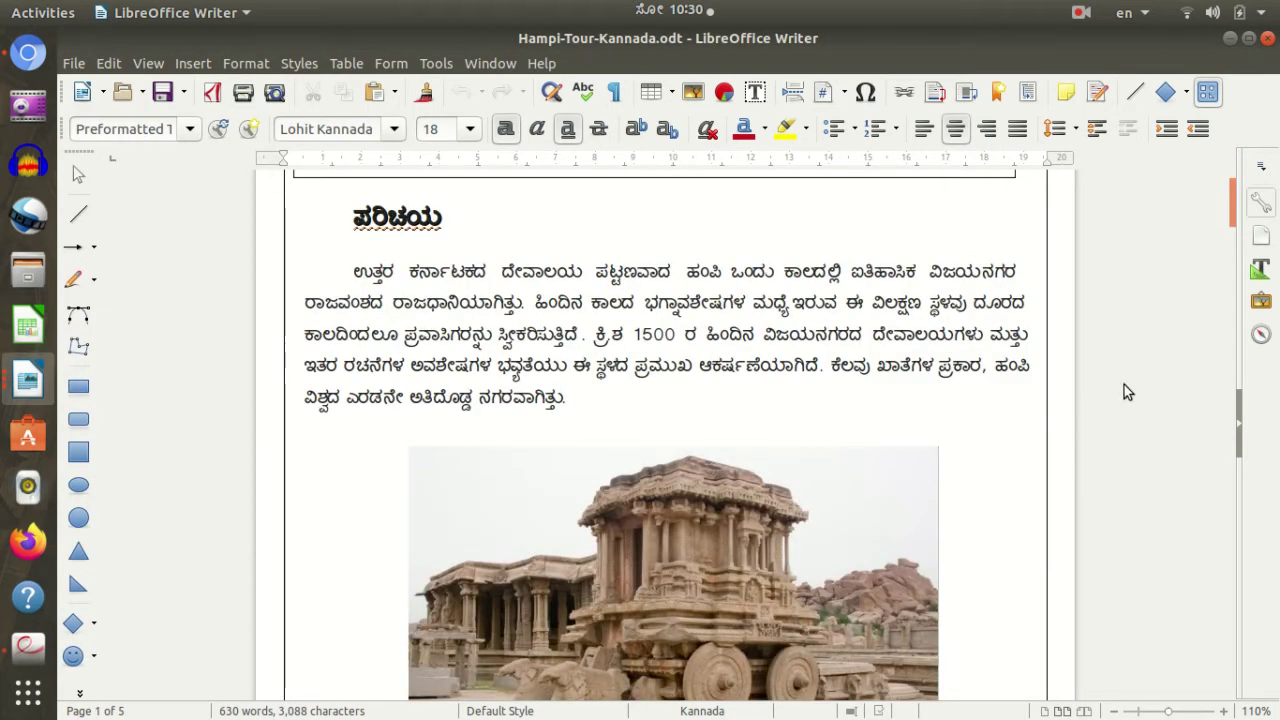
{"action": "scroll", "coordinate": [1150, 392], "scroll_direction": "up", "scroll_amount": 5}
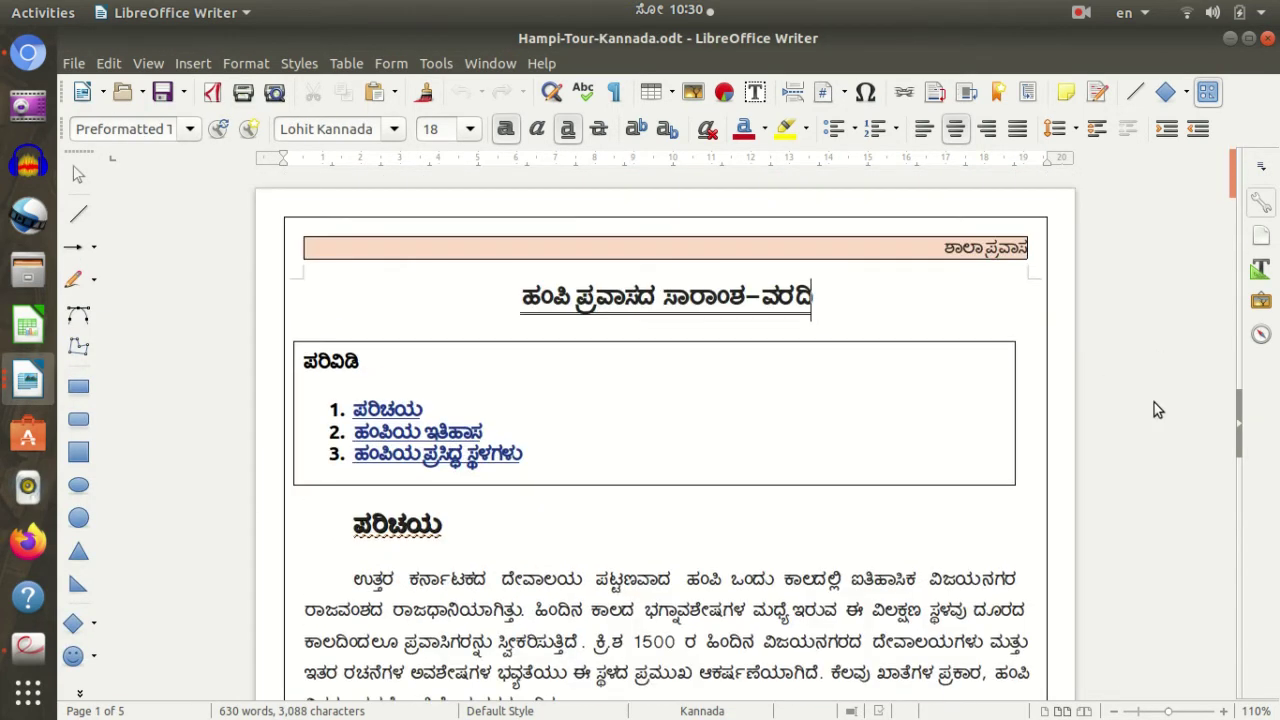
{"action": "scroll", "coordinate": [1152, 403], "scroll_direction": "down", "scroll_amount": 4}
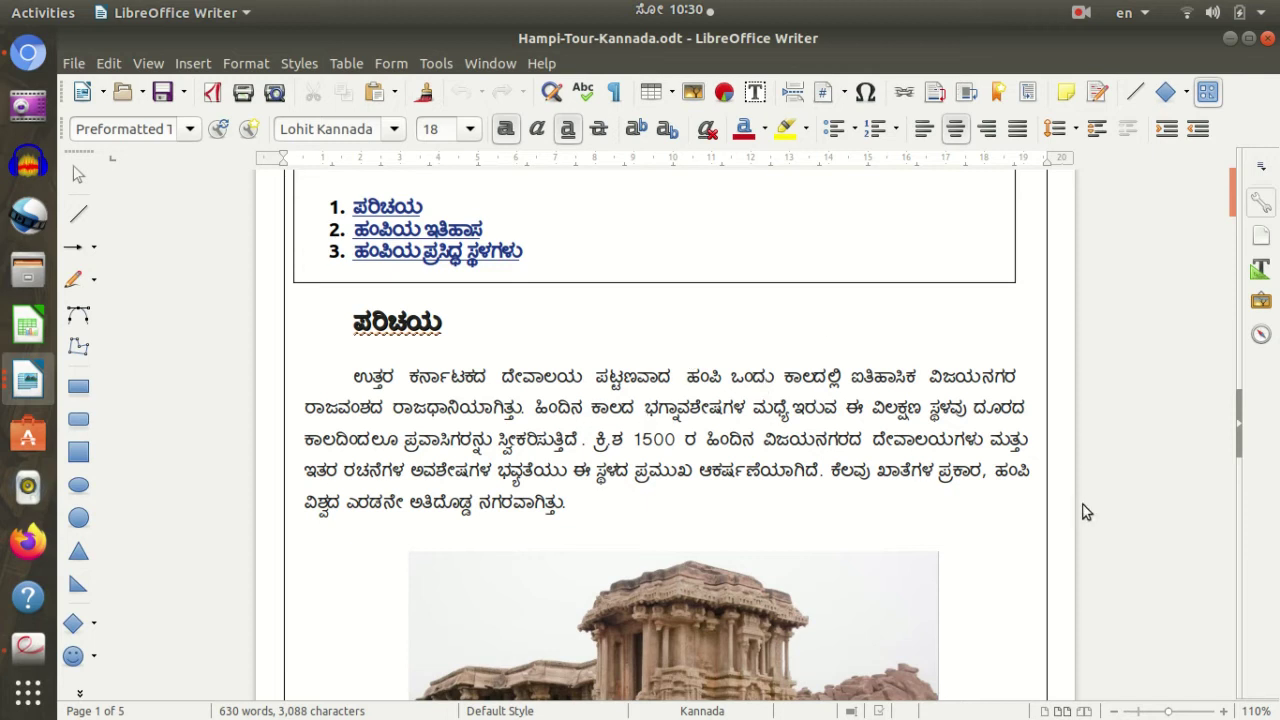
{"action": "scroll", "coordinate": [1086, 490], "scroll_direction": "up", "scroll_amount": 3}
{"action": "scroll", "coordinate": [1190, 470], "scroll_direction": "down", "scroll_amount": 15}
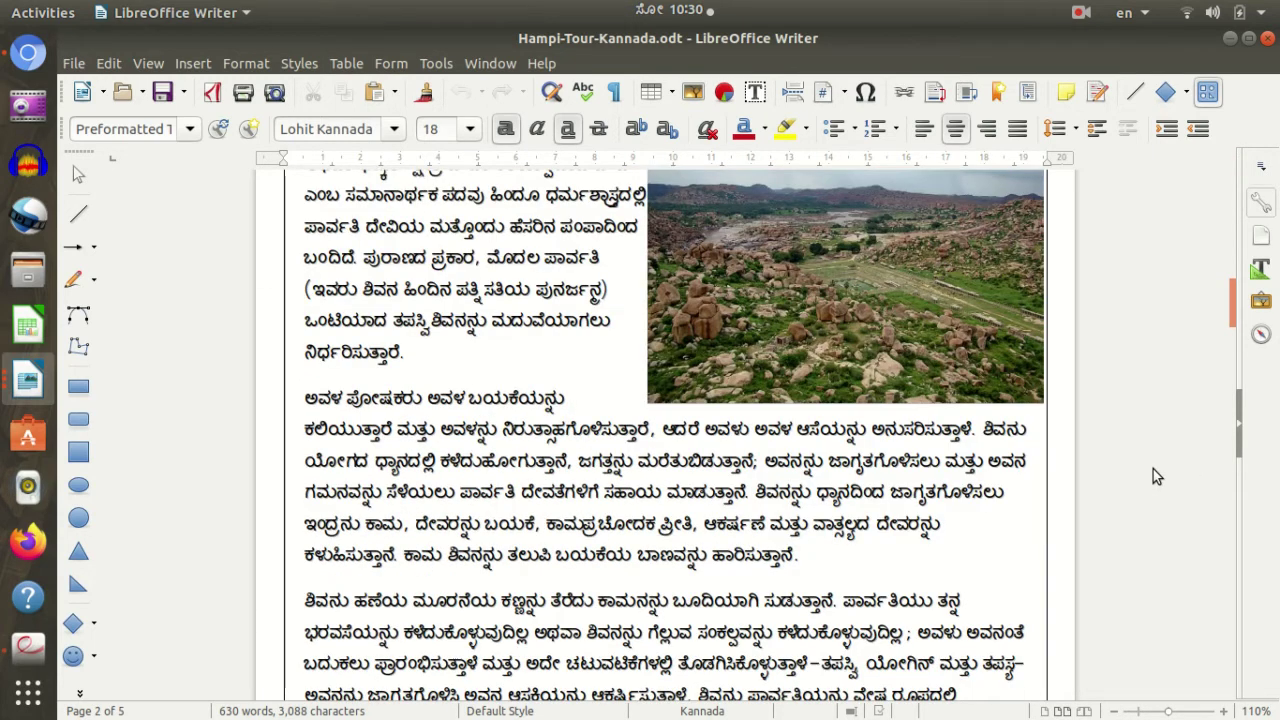
{"action": "scroll", "coordinate": [1166, 257], "scroll_direction": "up", "scroll_amount": 10}
{"action": "scroll", "coordinate": [1166, 257], "scroll_direction": "up", "scroll_amount": 10}
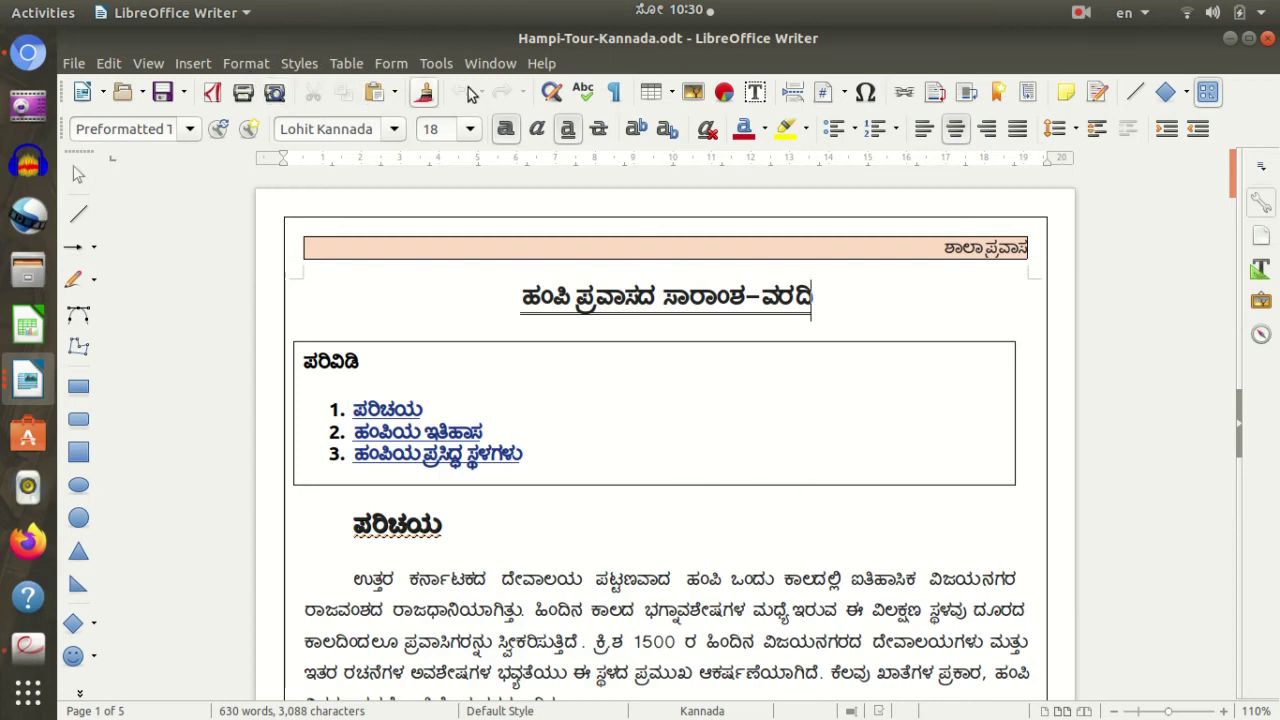
Step: Glance at the Insert menu, dismiss it unchanged, and start editing the page header
{"action": "left_click", "coordinate": [195, 64]}
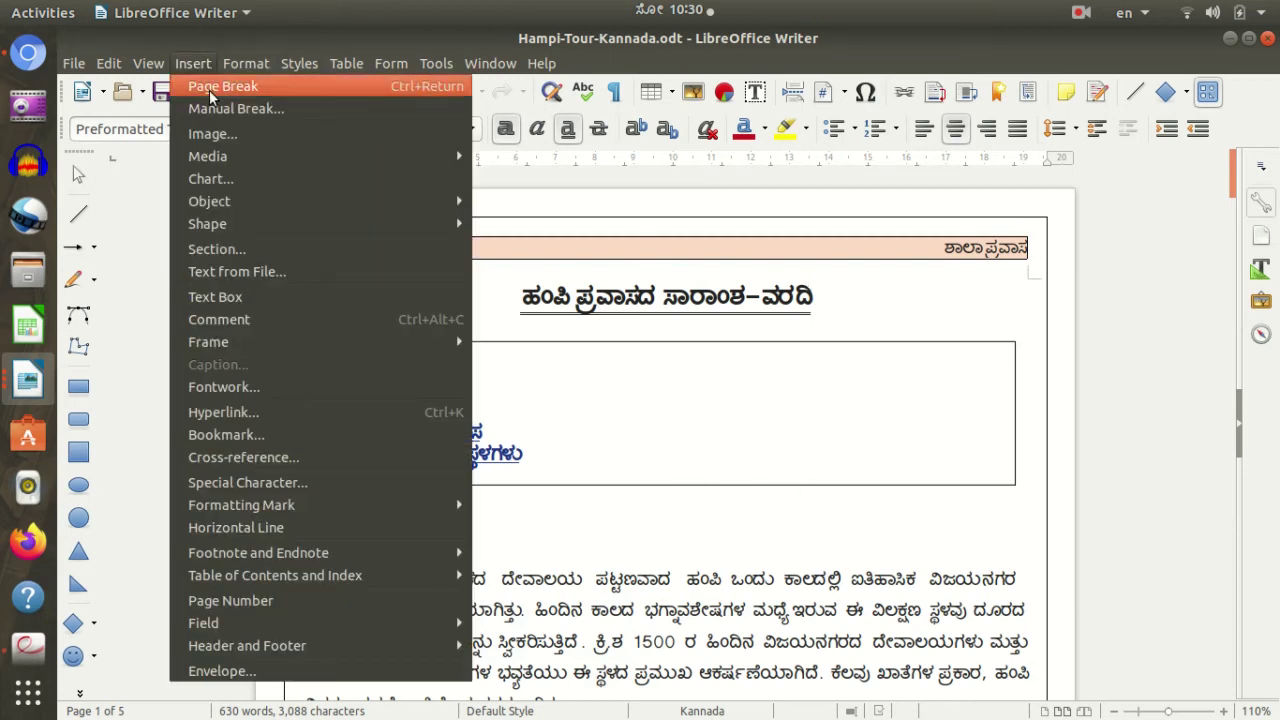
{"action": "left_click", "coordinate": [1144, 275]}
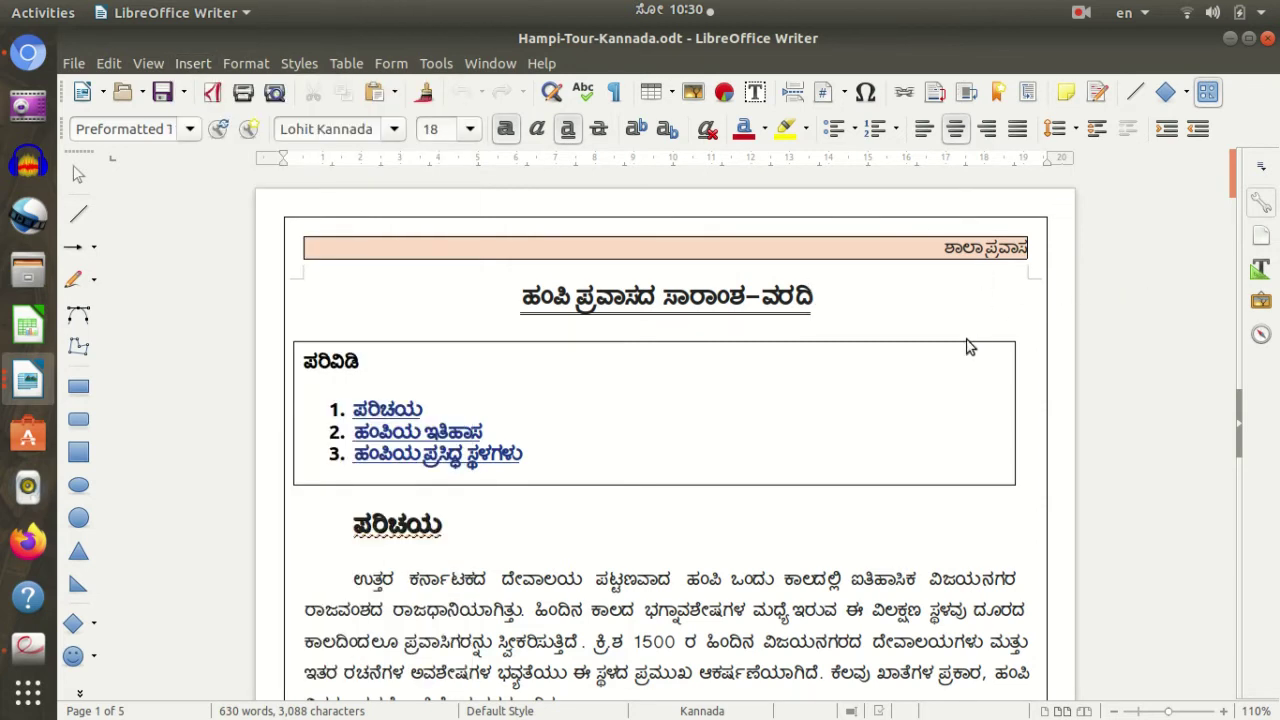
{"action": "left_click", "coordinate": [862, 246]}
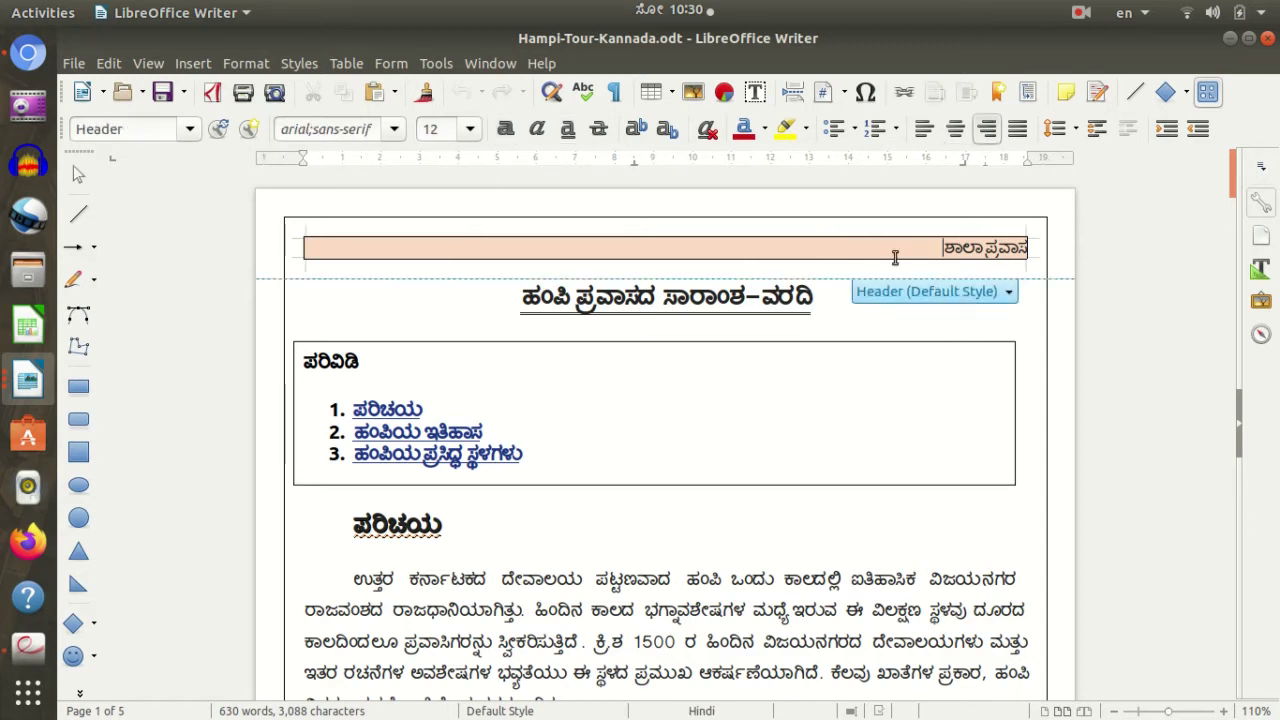
{"action": "left_click", "coordinate": [1100, 323]}
{"action": "left_click", "coordinate": [891, 246]}
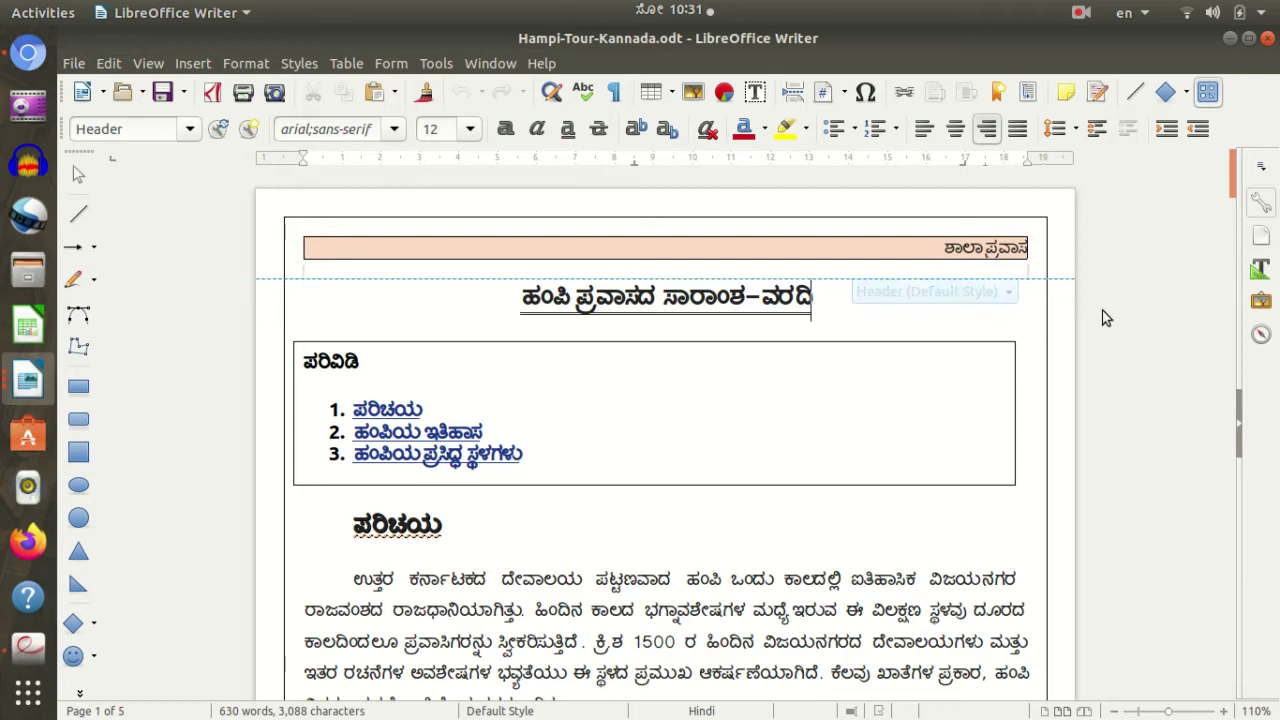
{"action": "left_click", "coordinate": [941, 254]}
{"action": "left_click", "coordinate": [883, 272]}
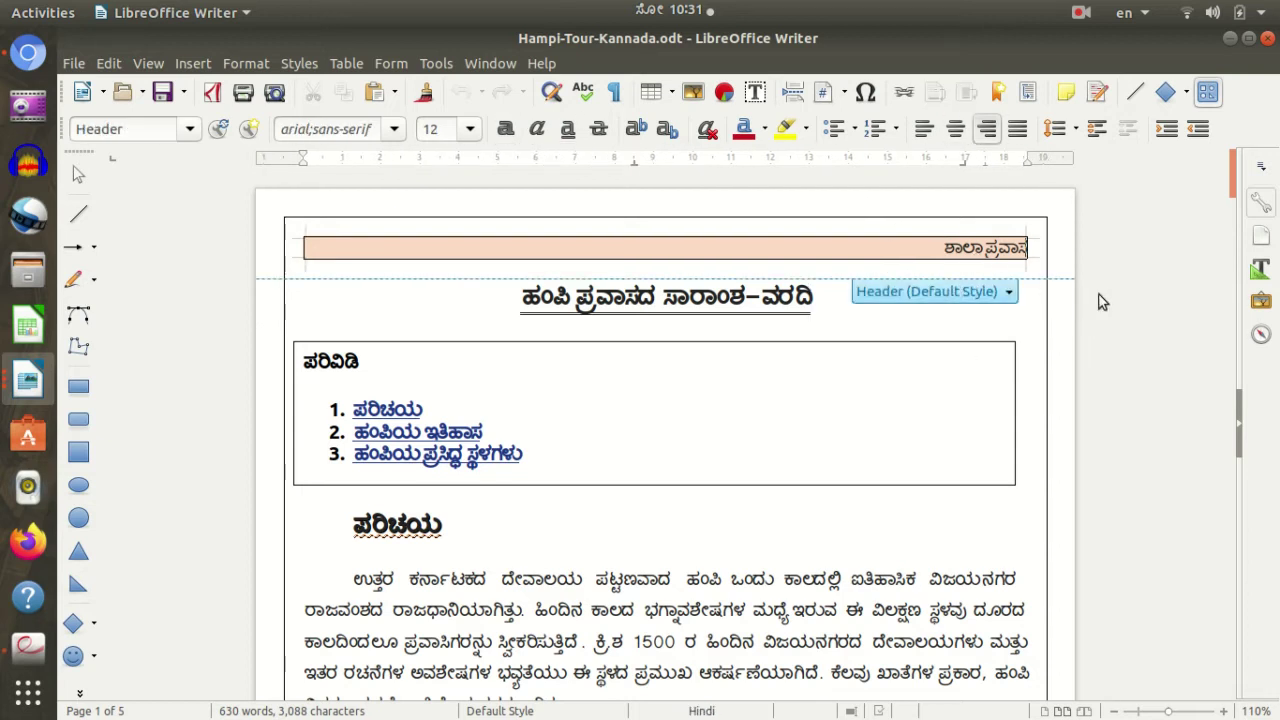
{"action": "left_click", "coordinate": [903, 291]}
Step: Open the Border and Background settings from the Header (Default Style) menu
{"action": "left_click", "coordinate": [909, 257]}
{"action": "left_click", "coordinate": [997, 293]}
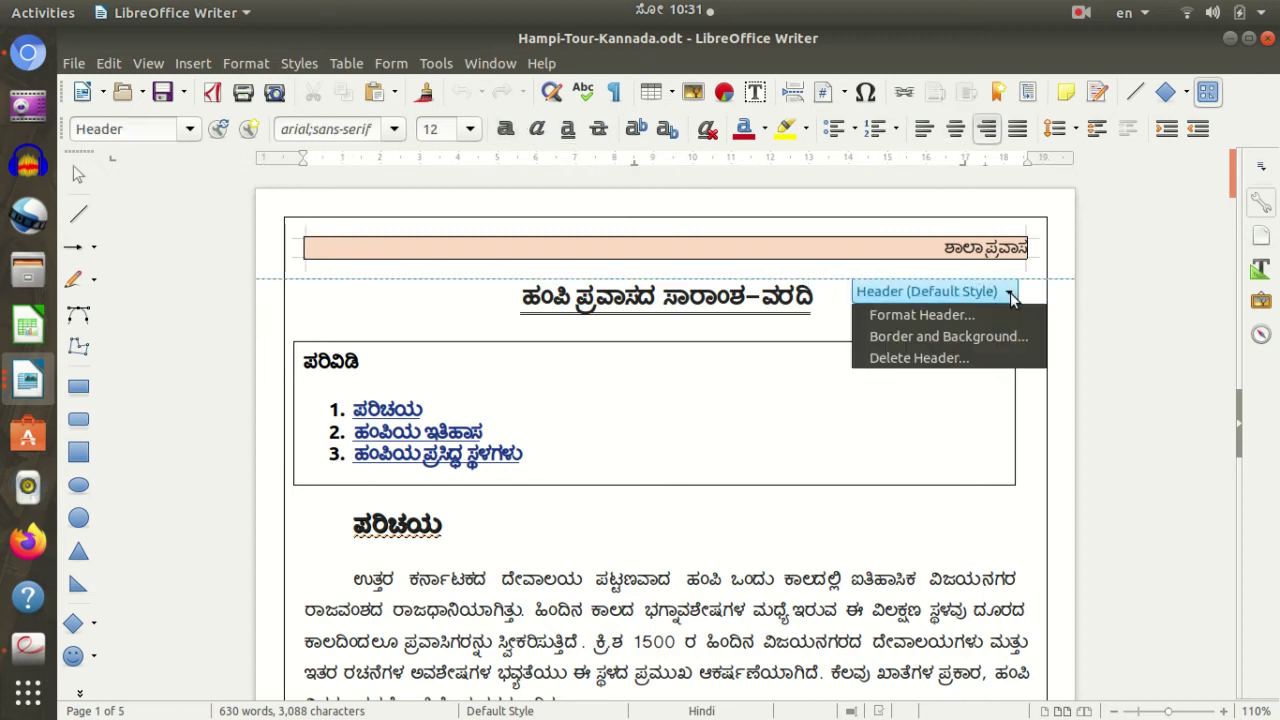
{"action": "left_click", "coordinate": [997, 338]}
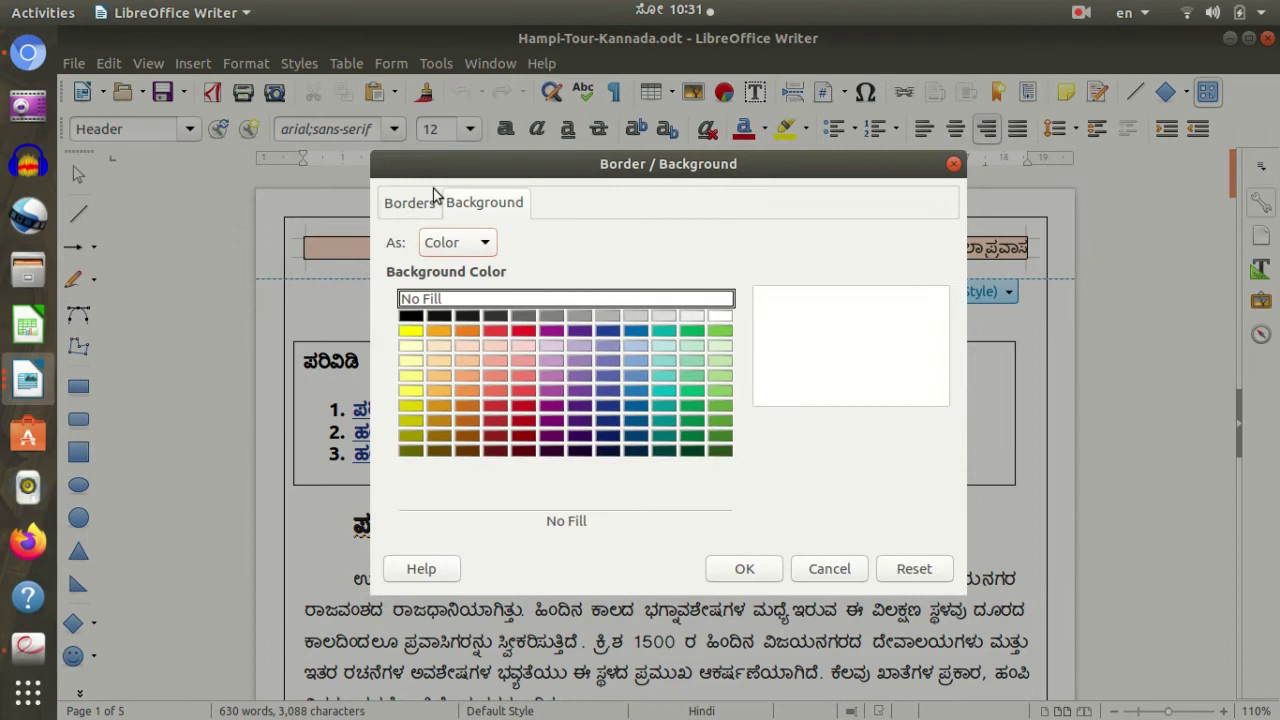
Step: View the header's Borders and Background tabs, close the dialog unchanged, and return to the title
{"action": "left_click", "coordinate": [410, 203]}
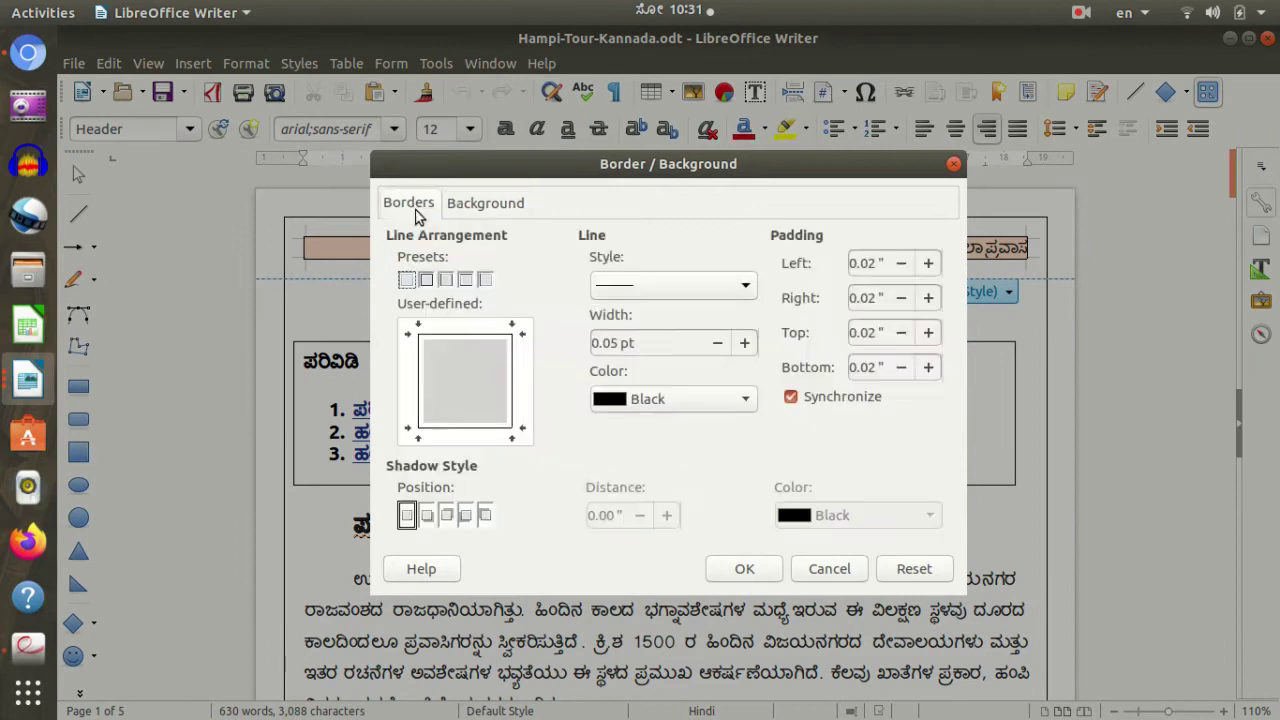
{"action": "left_click", "coordinate": [520, 203]}
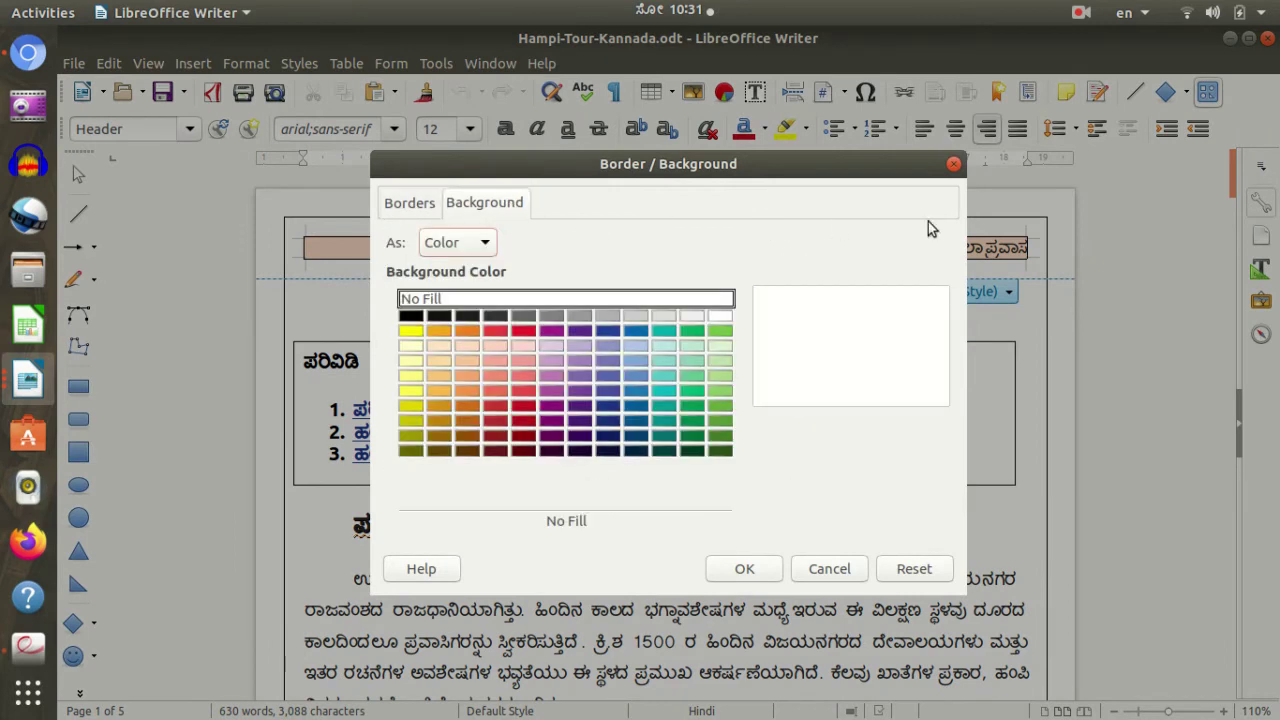
{"action": "left_click", "coordinate": [953, 164]}
{"action": "left_click", "coordinate": [1135, 321]}
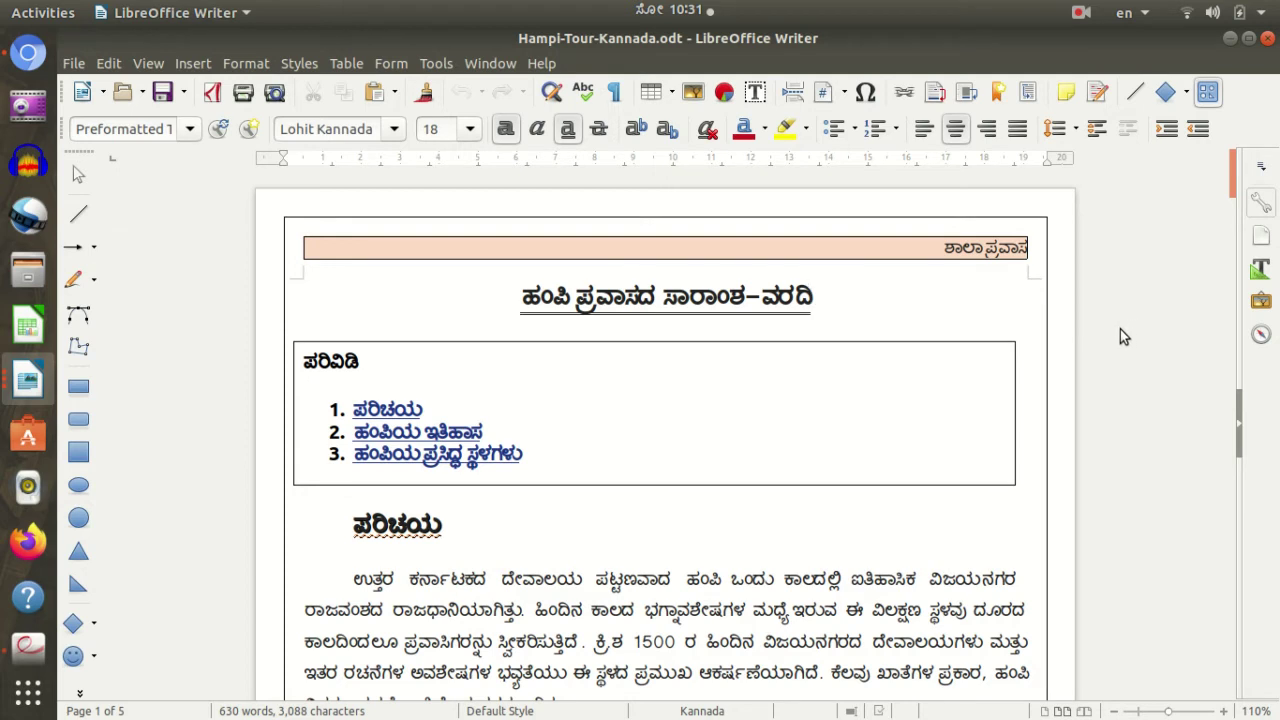
{"action": "scroll", "coordinate": [1119, 333], "scroll_direction": "down", "scroll_amount": 2}
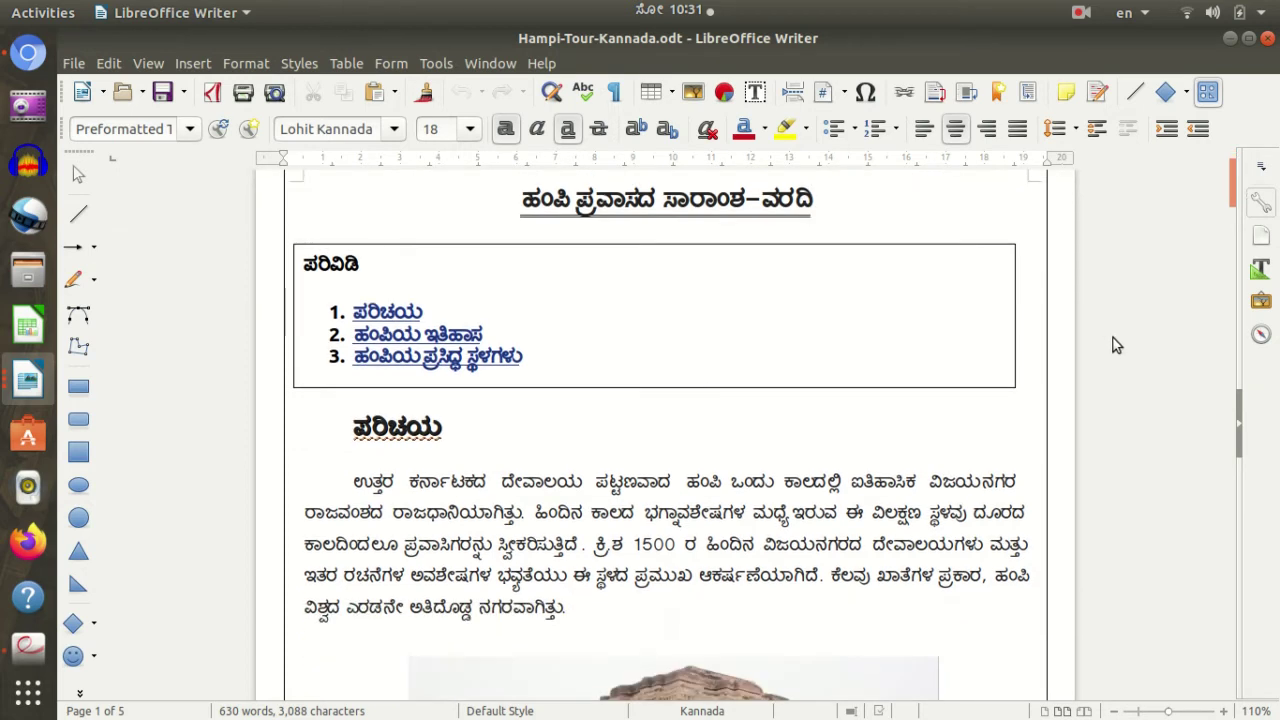
{"action": "scroll", "coordinate": [1110, 339], "scroll_direction": "up", "scroll_amount": 1}
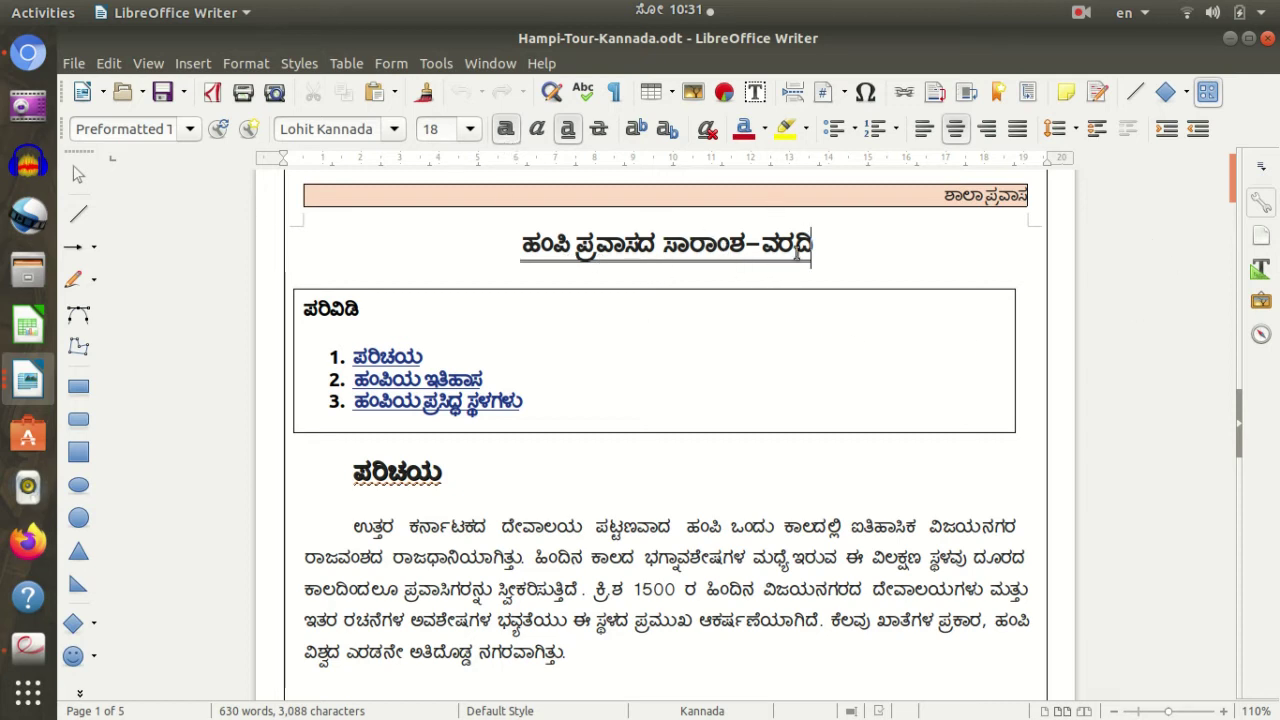
{"action": "scroll", "coordinate": [421, 405], "scroll_direction": "down", "scroll_amount": 1}
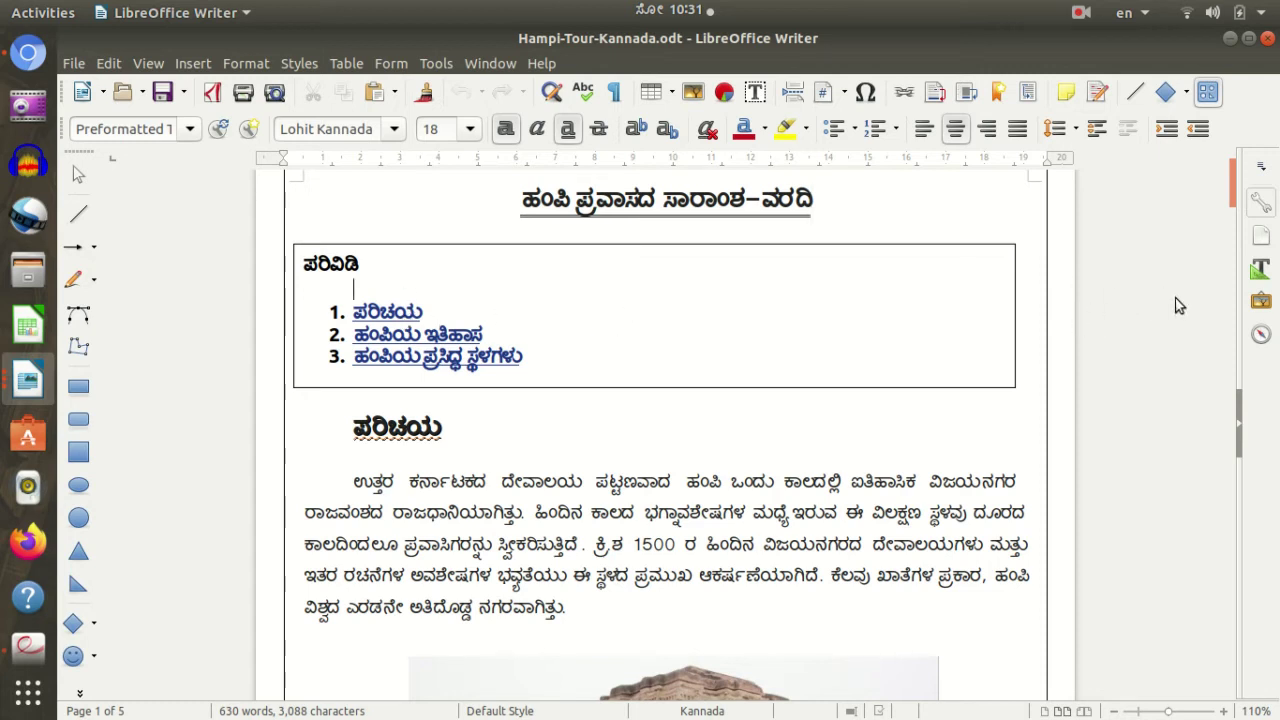
{"action": "left_click", "coordinate": [353, 284]}
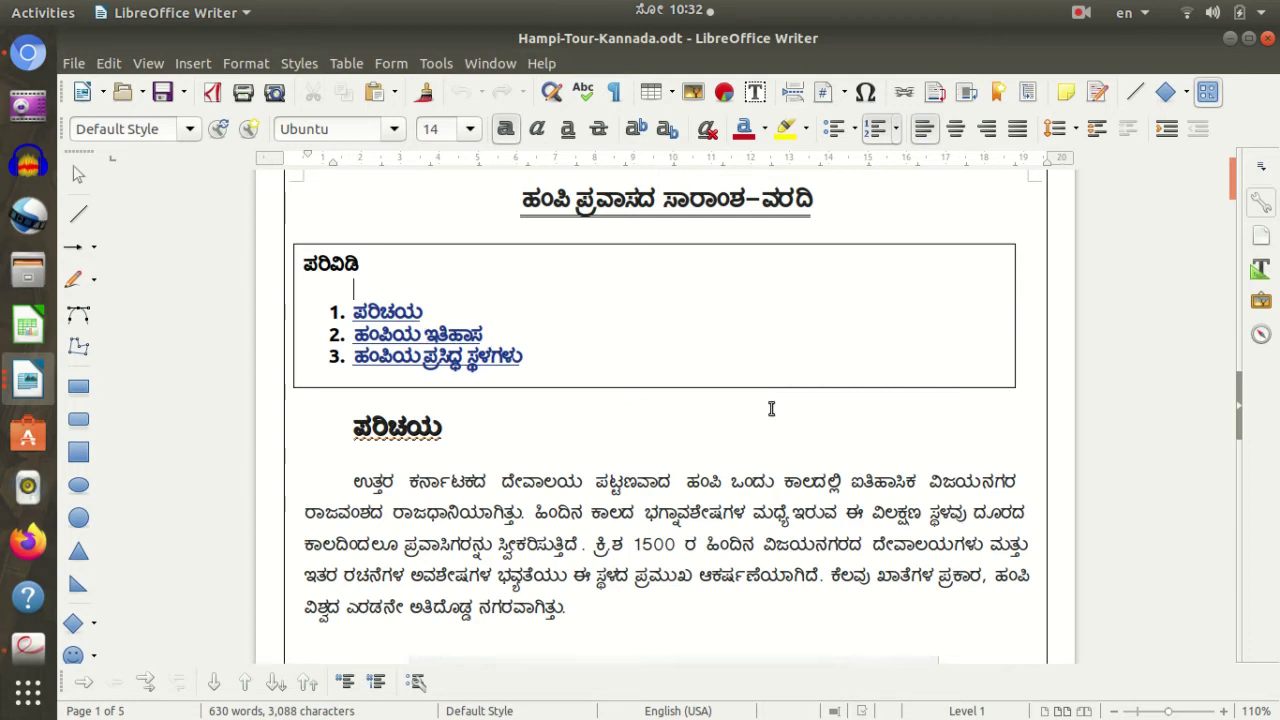
{"action": "scroll", "coordinate": [790, 420], "scroll_direction": "down", "scroll_amount": 3}
{"action": "scroll", "coordinate": [545, 420], "scroll_direction": "up", "scroll_amount": 2}
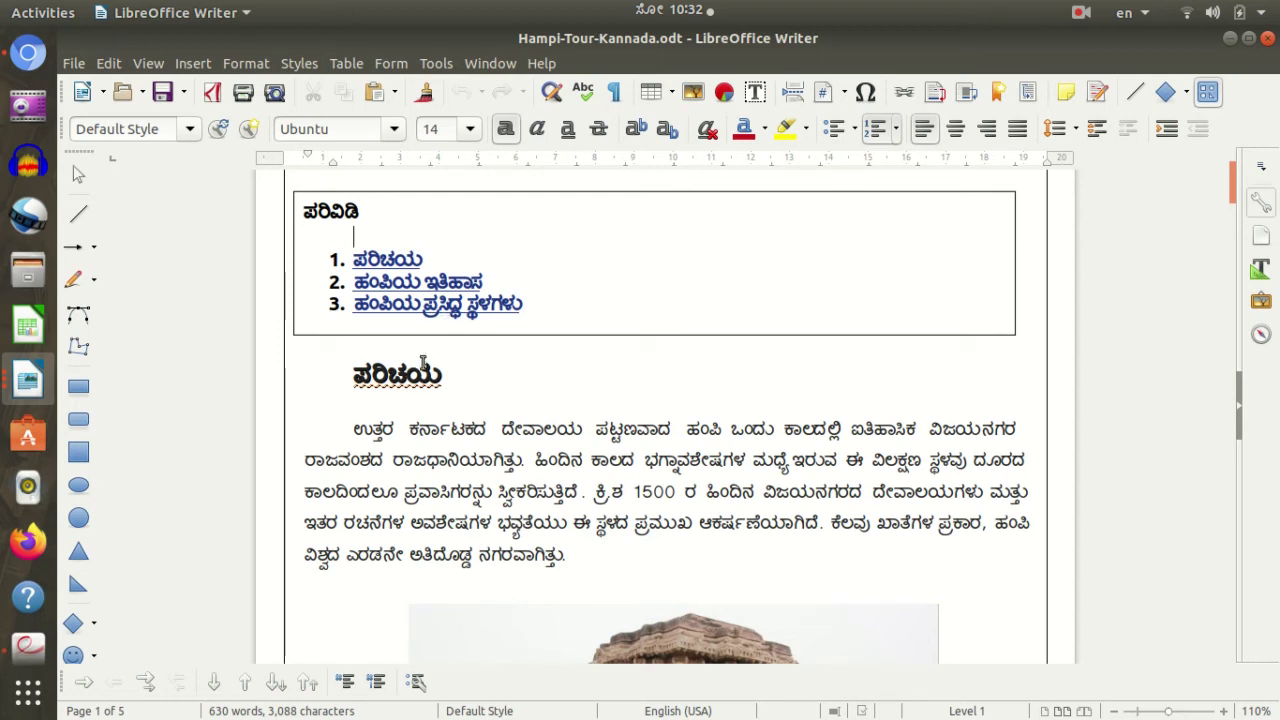
{"action": "scroll", "coordinate": [724, 527], "scroll_direction": "up", "scroll_amount": 3}
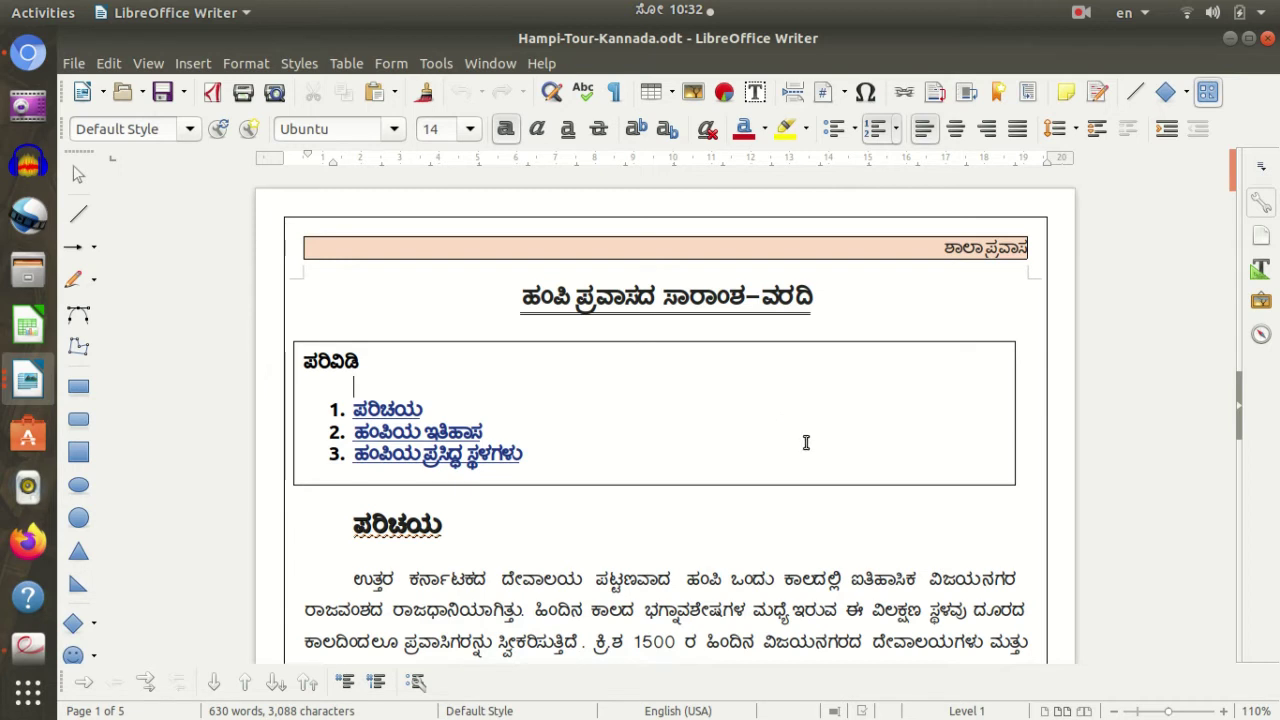
{"action": "scroll", "coordinate": [806, 442], "scroll_direction": "down", "scroll_amount": 2}
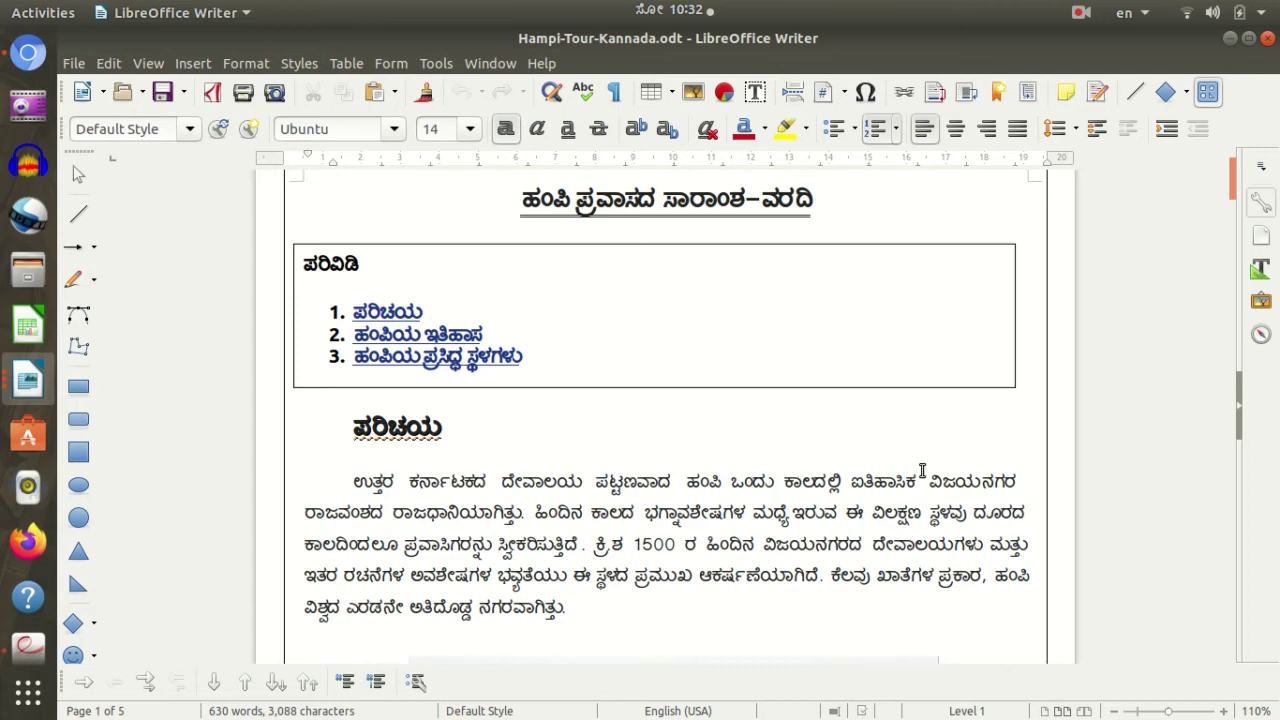
{"action": "scroll", "coordinate": [972, 422], "scroll_direction": "down", "scroll_amount": 5}
{"action": "scroll", "coordinate": [941, 347], "scroll_direction": "up", "scroll_amount": 2}
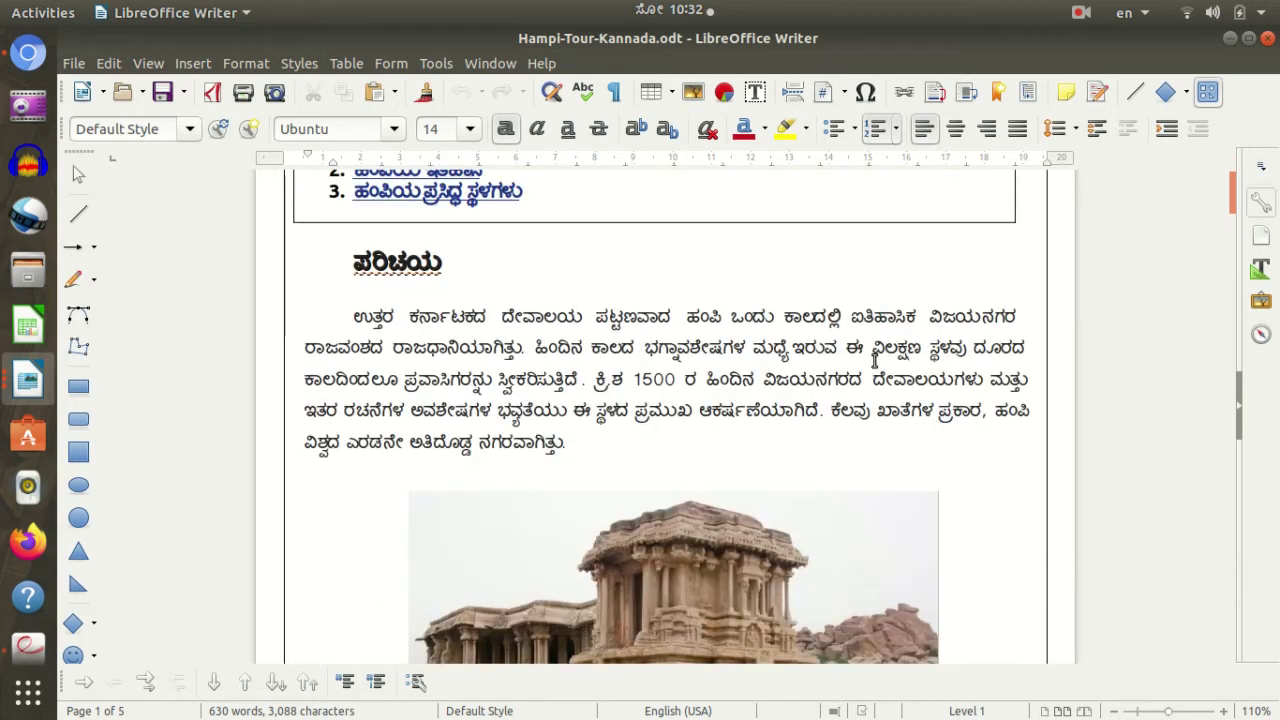
{"action": "scroll", "coordinate": [860, 430], "scroll_direction": "down", "scroll_amount": 3}
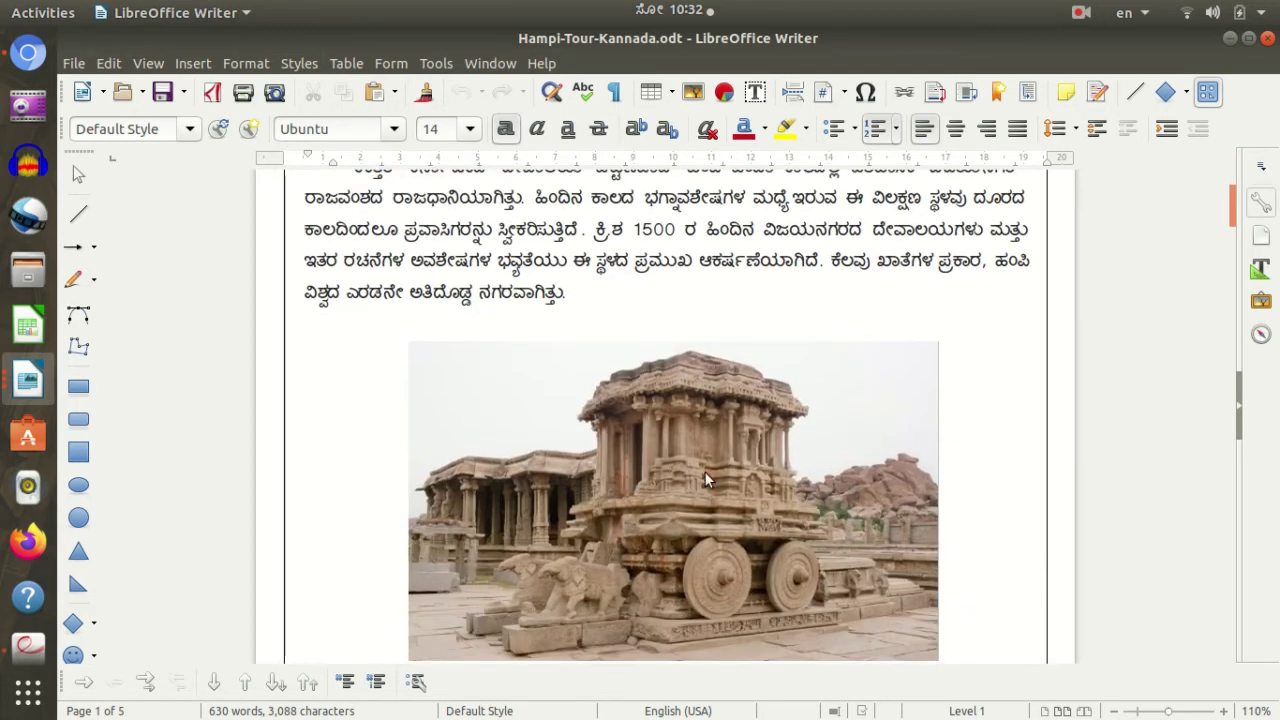
{"action": "scroll", "coordinate": [704, 471], "scroll_direction": "down", "scroll_amount": 2}
{"action": "scroll", "coordinate": [785, 480], "scroll_direction": "up", "scroll_amount": 4}
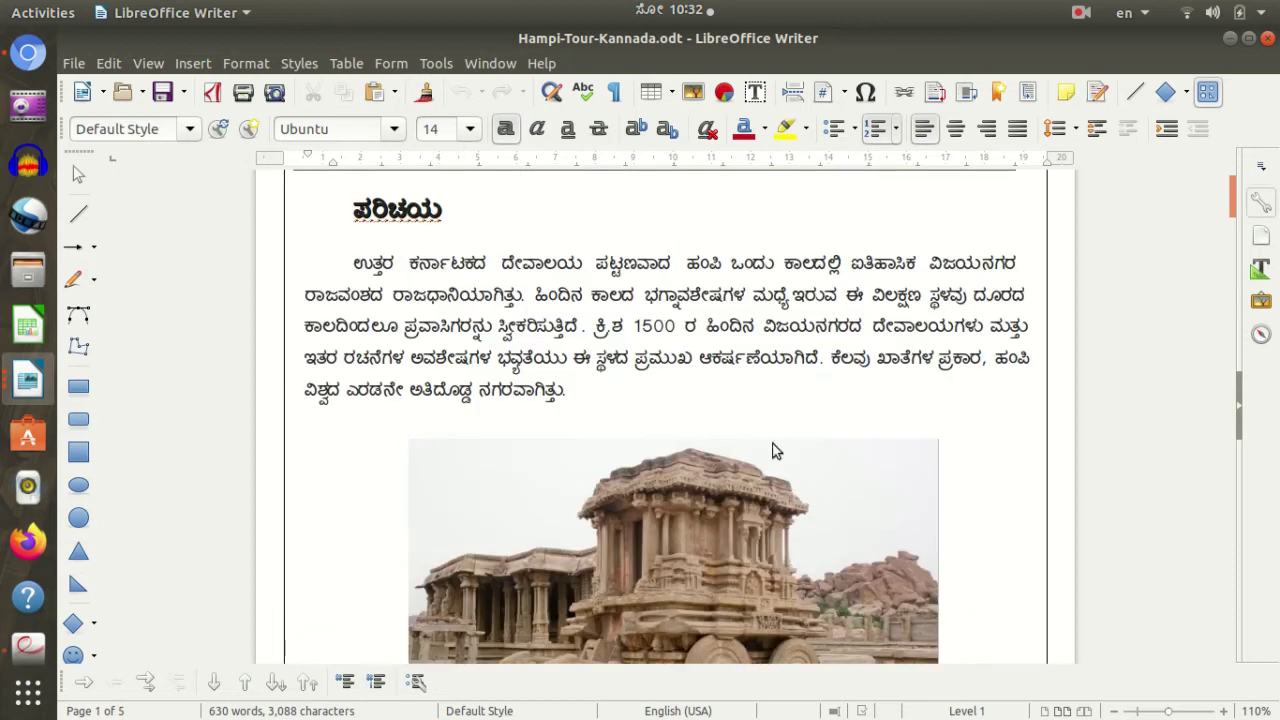
{"action": "left_click", "coordinate": [808, 380]}
{"action": "scroll", "coordinate": [822, 398], "scroll_direction": "down", "scroll_amount": 4}
{"action": "left_click", "coordinate": [686, 371]}
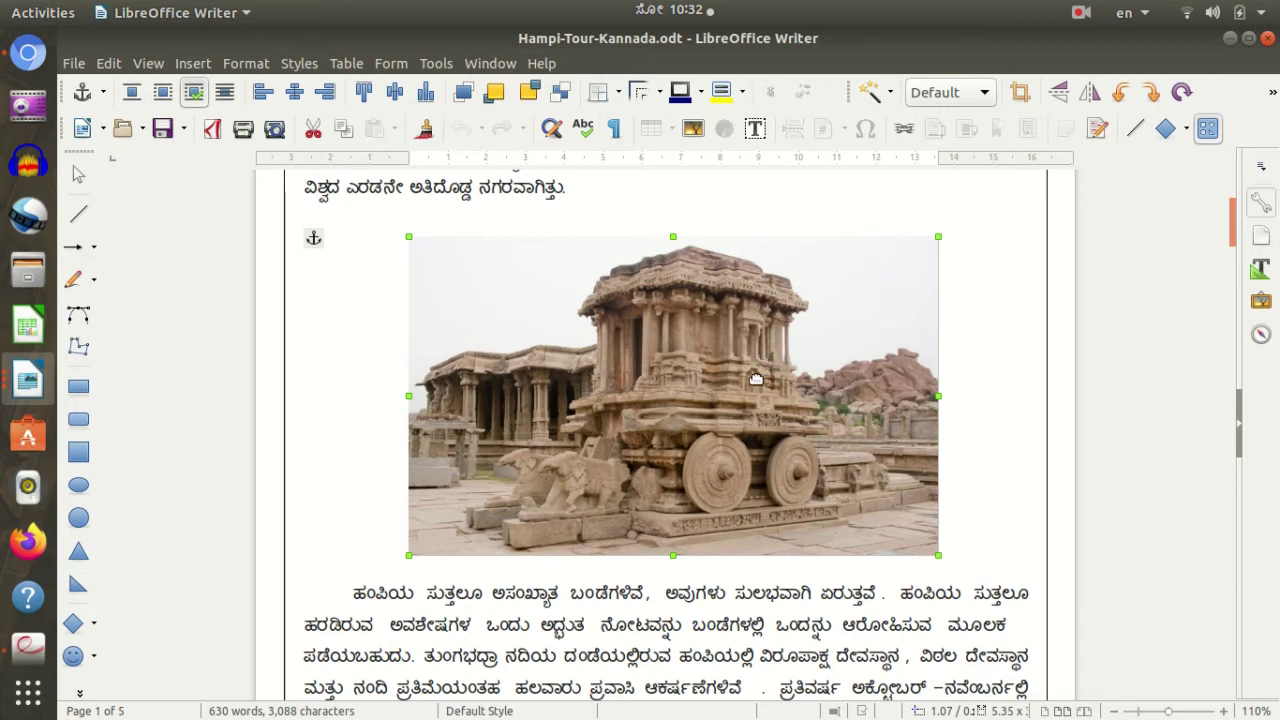
{"action": "scroll", "coordinate": [756, 379], "scroll_direction": "down", "scroll_amount": 15}
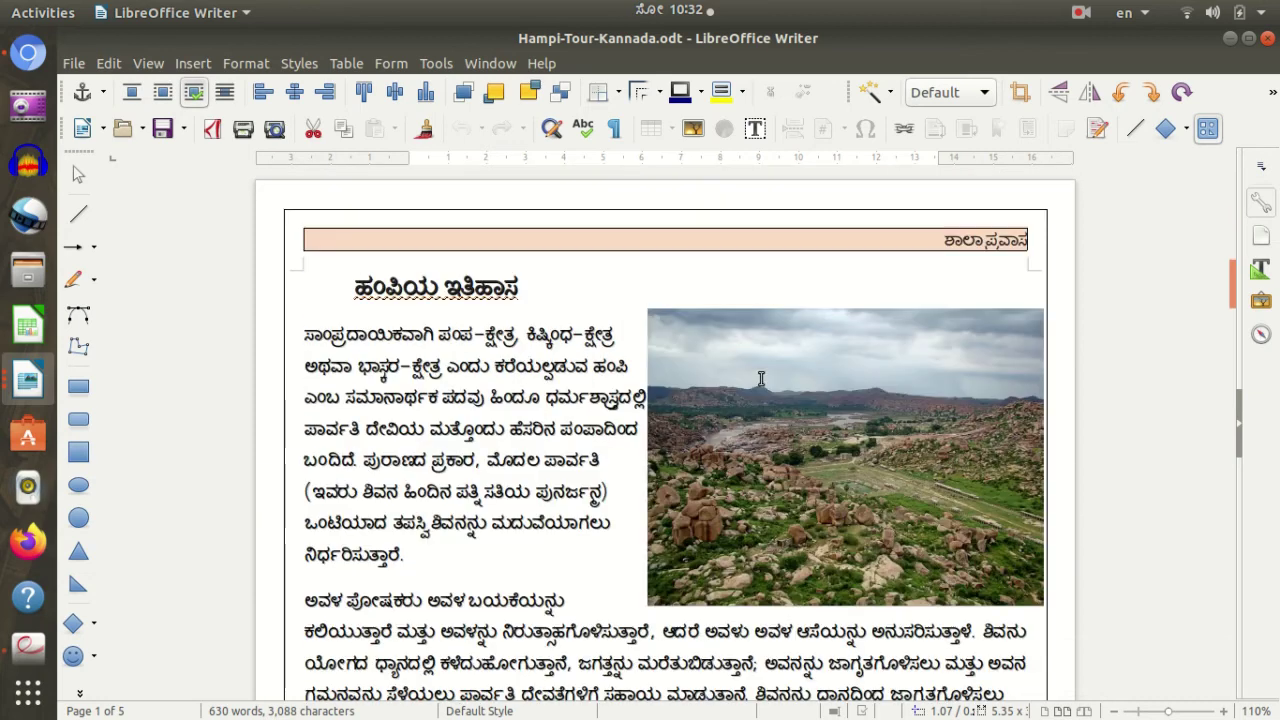
{"action": "scroll", "coordinate": [814, 323], "scroll_direction": "down", "scroll_amount": 10}
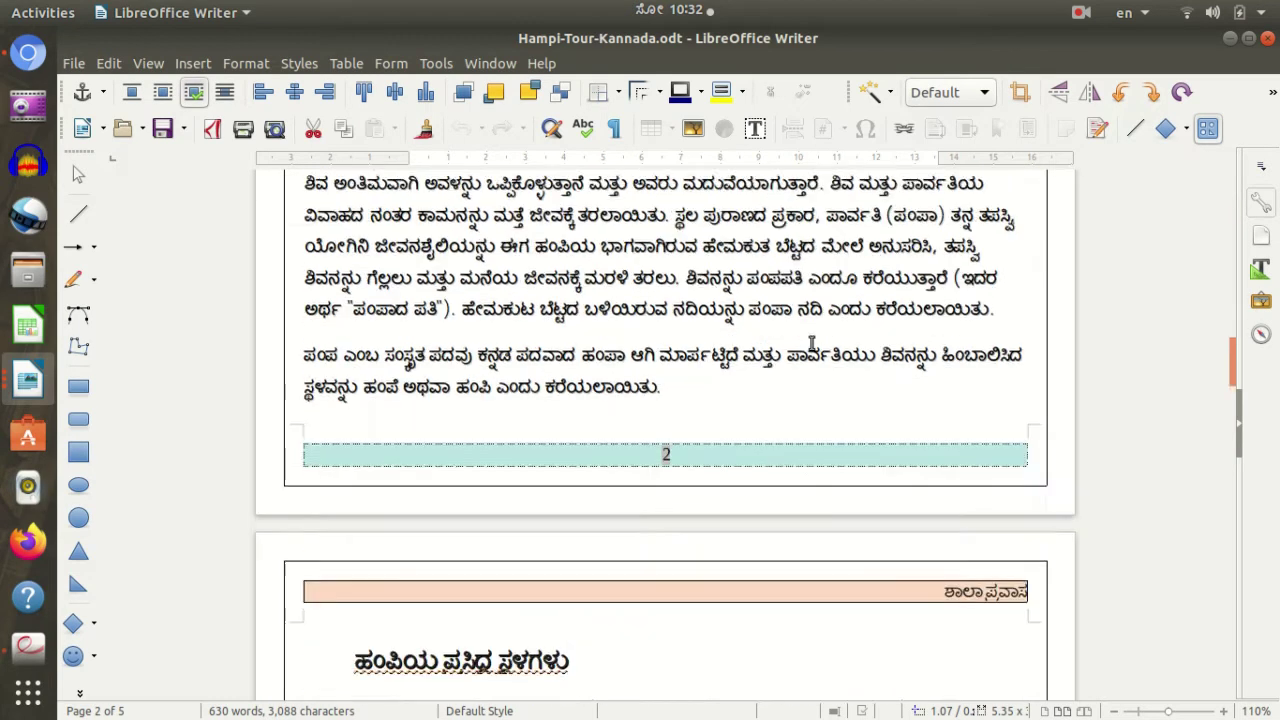
{"action": "scroll", "coordinate": [812, 335], "scroll_direction": "up", "scroll_amount": 20}
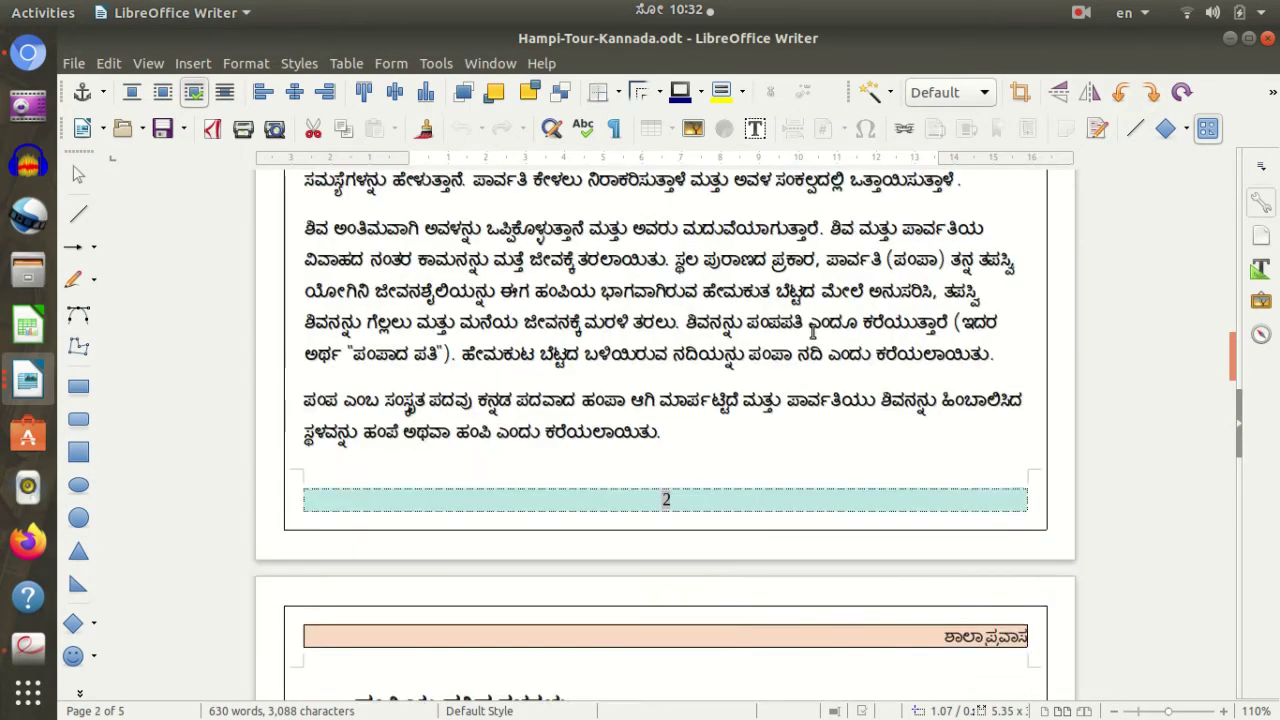
{"action": "scroll", "coordinate": [849, 398], "scroll_direction": "down", "scroll_amount": 5}
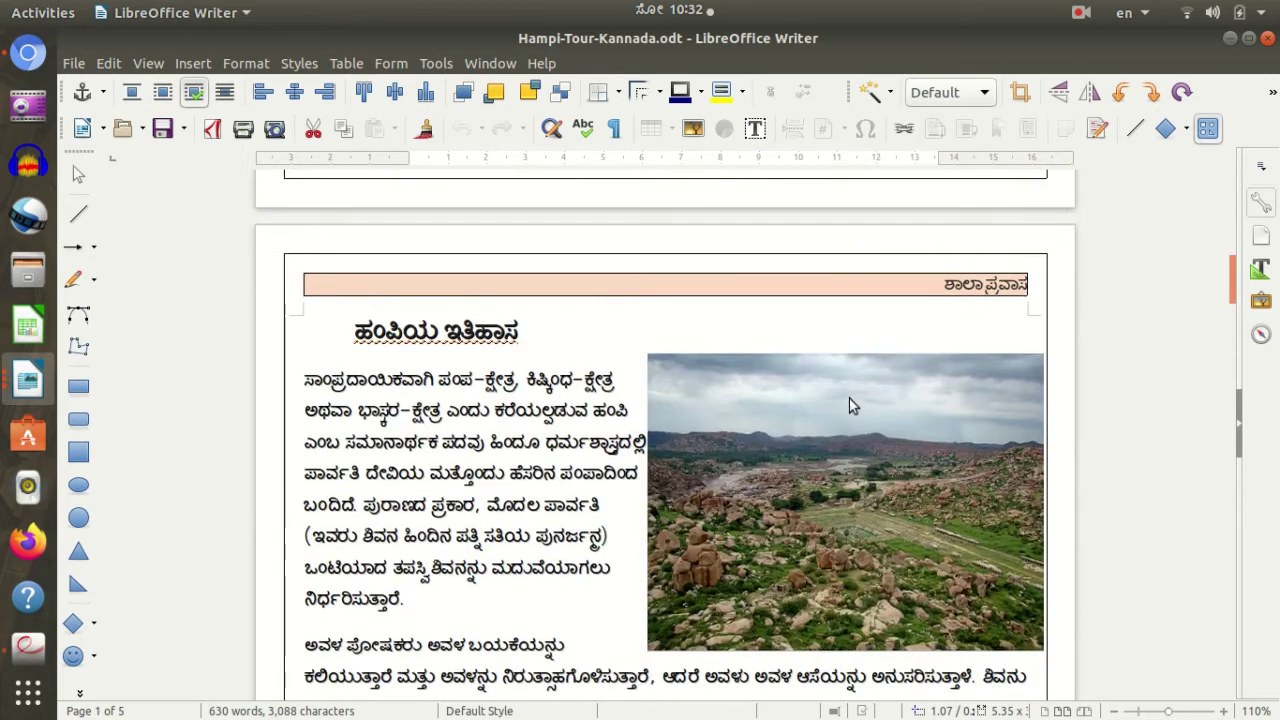
{"action": "scroll", "coordinate": [854, 316], "scroll_direction": "down", "scroll_amount": 10}
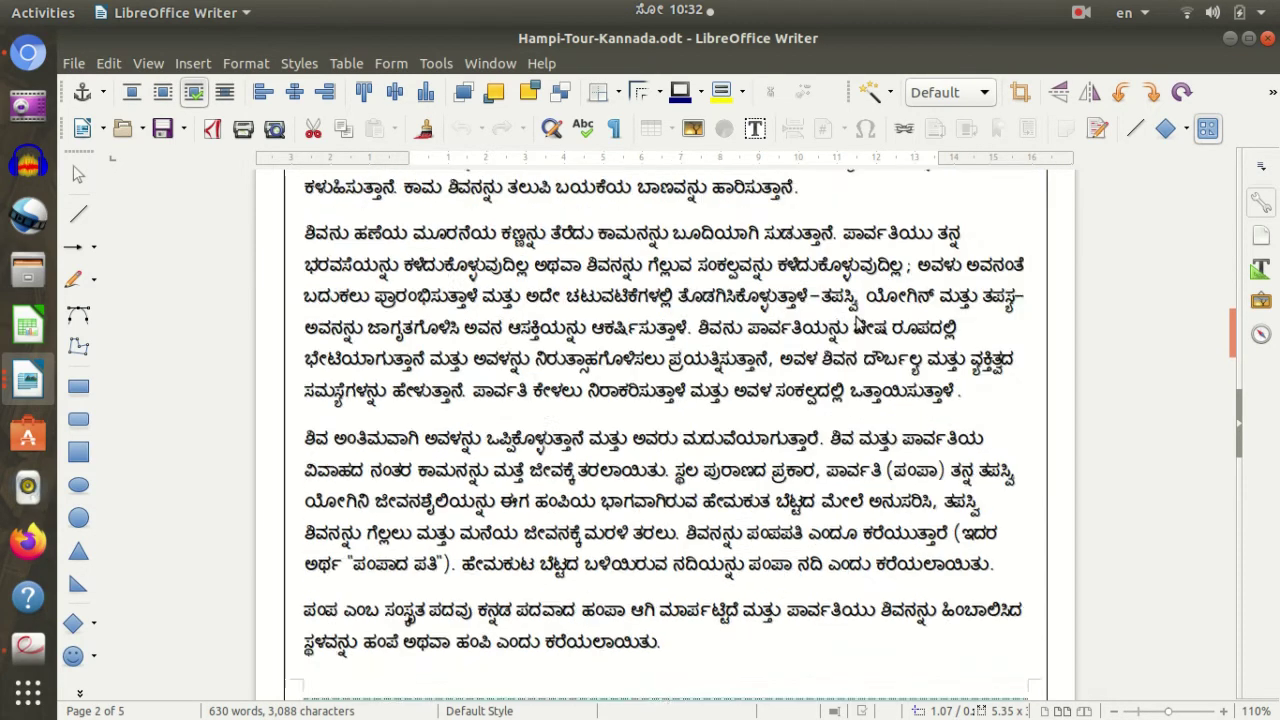
{"action": "scroll", "coordinate": [781, 394], "scroll_direction": "down", "scroll_amount": 10}
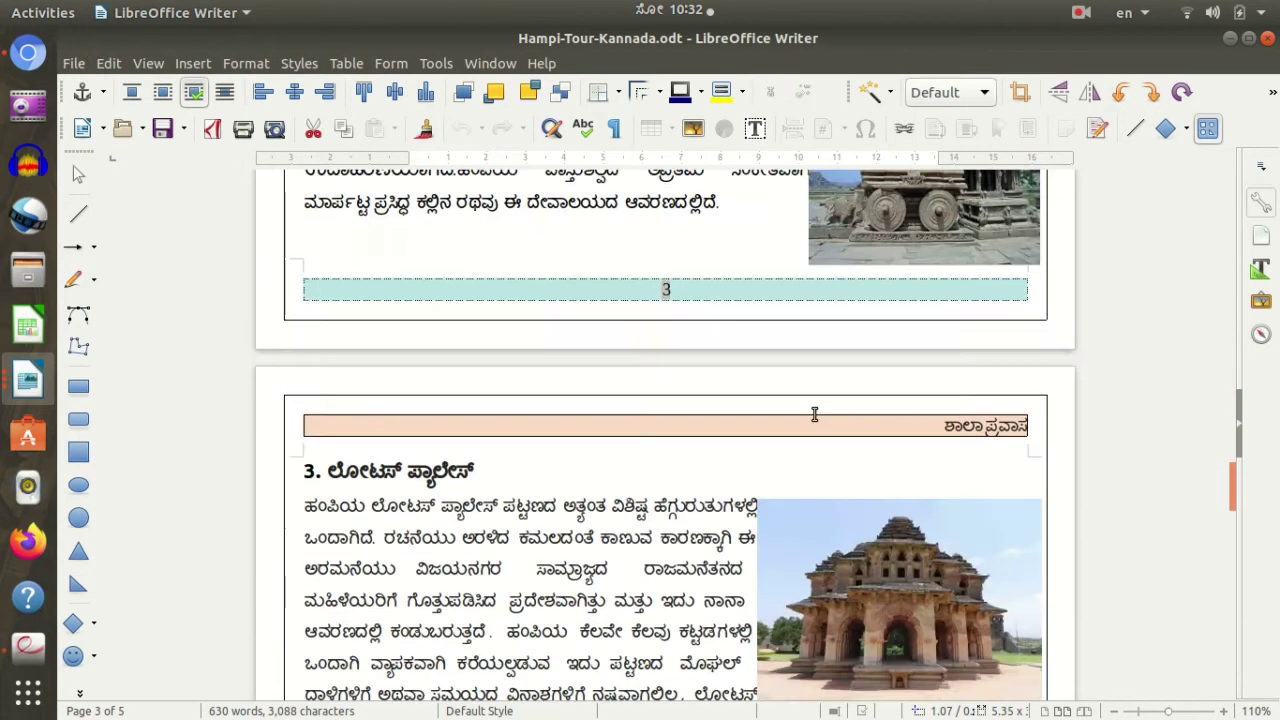
{"action": "left_click_drag", "start_coordinate": [1233, 503], "coordinate": [1232, 195]}
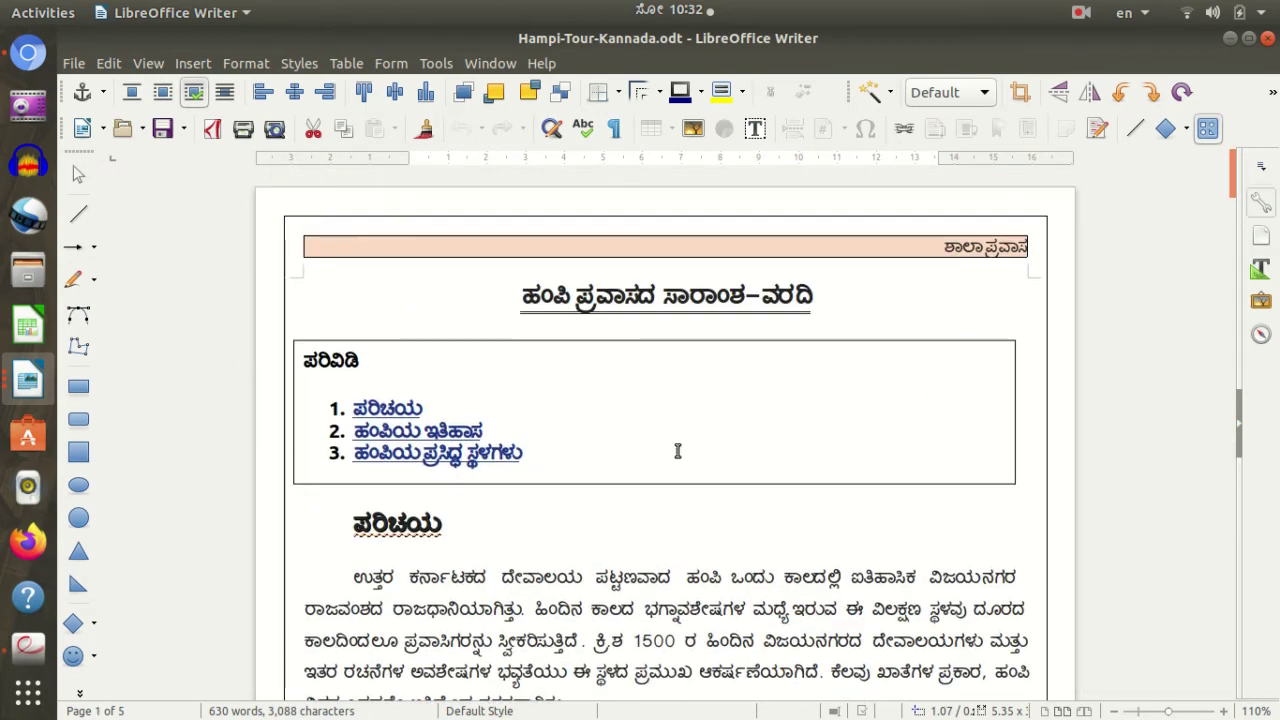
{"action": "scroll", "coordinate": [673, 420], "scroll_direction": "down", "scroll_amount": 2}
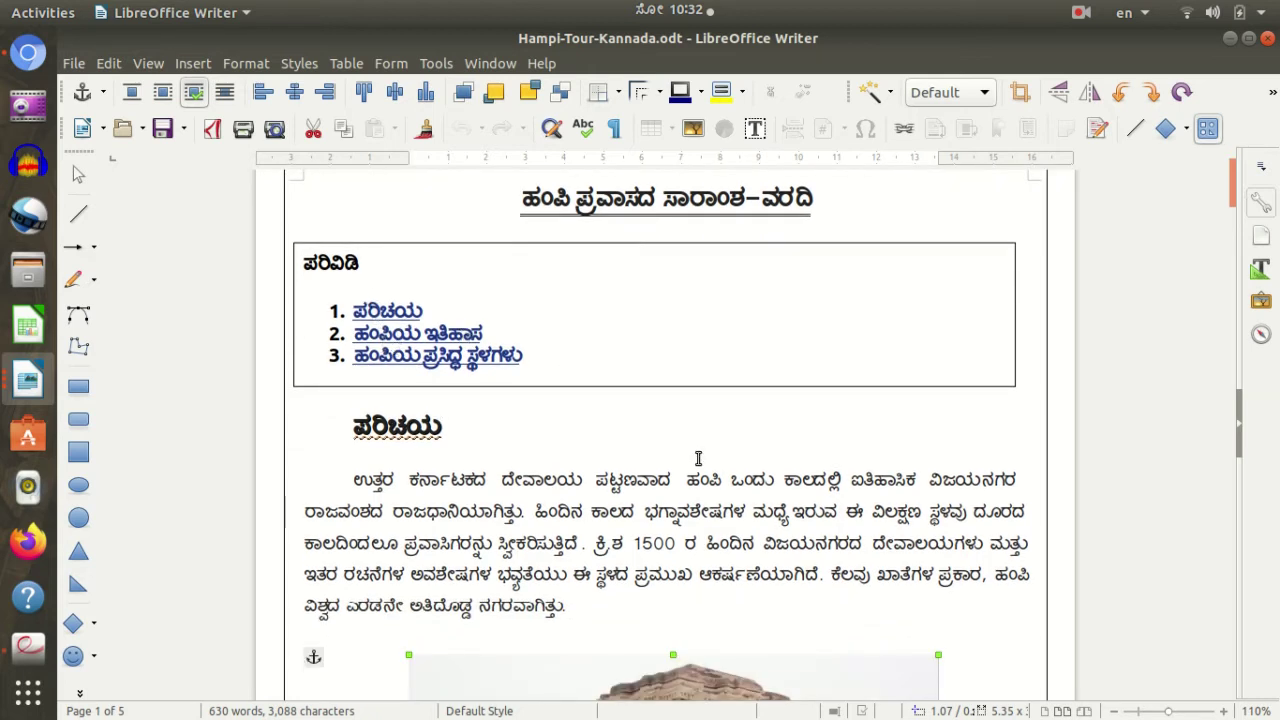
{"action": "scroll", "coordinate": [843, 440], "scroll_direction": "down", "scroll_amount": 4}
{"action": "scroll", "coordinate": [509, 409], "scroll_direction": "up", "scroll_amount": 4}
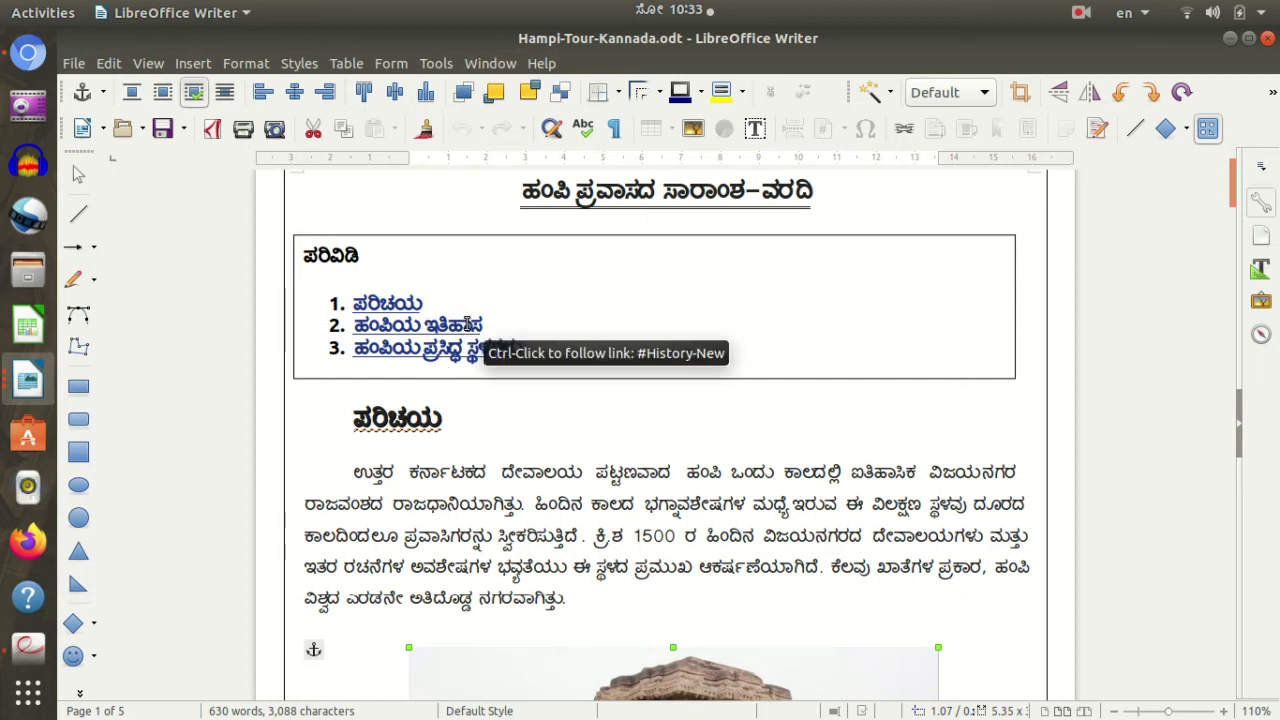
Step: Jump to the history section via its contents link, then scroll to the end of page 5
{"action": "left_click", "coordinate": [467, 324], "text": "ctrl"}
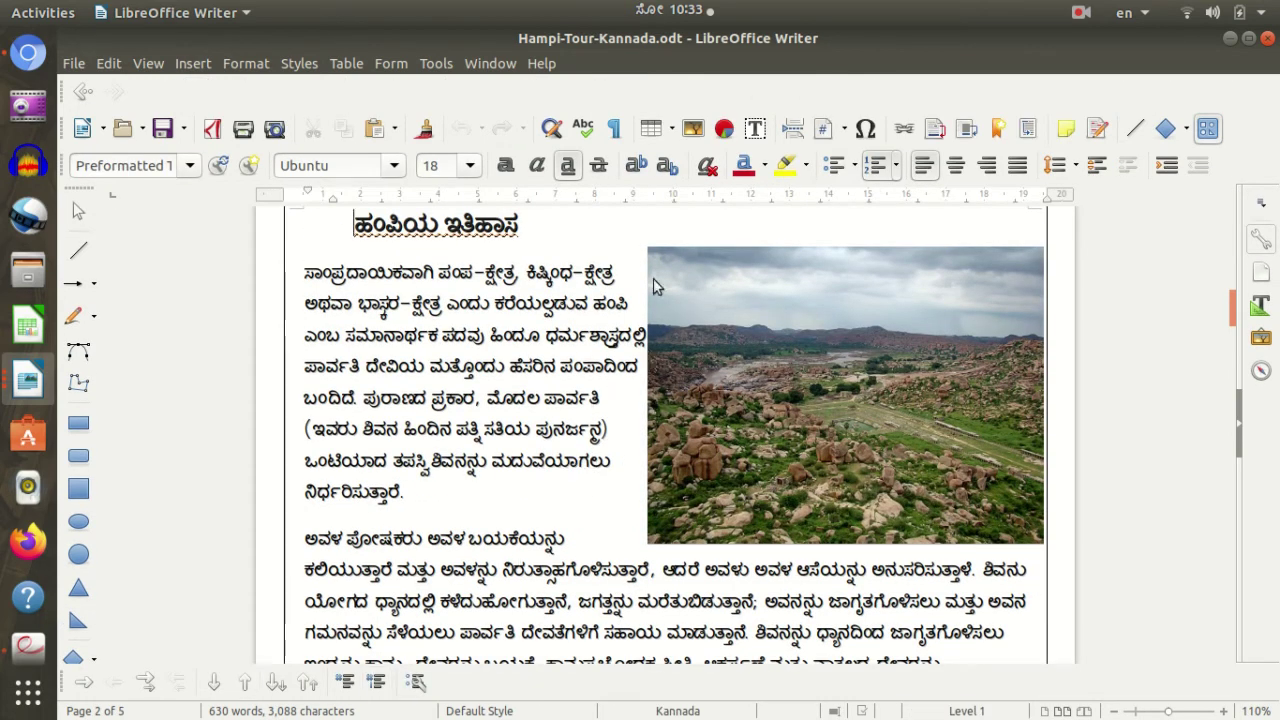
{"action": "scroll", "coordinate": [1046, 391], "scroll_direction": "down", "scroll_amount": 20}
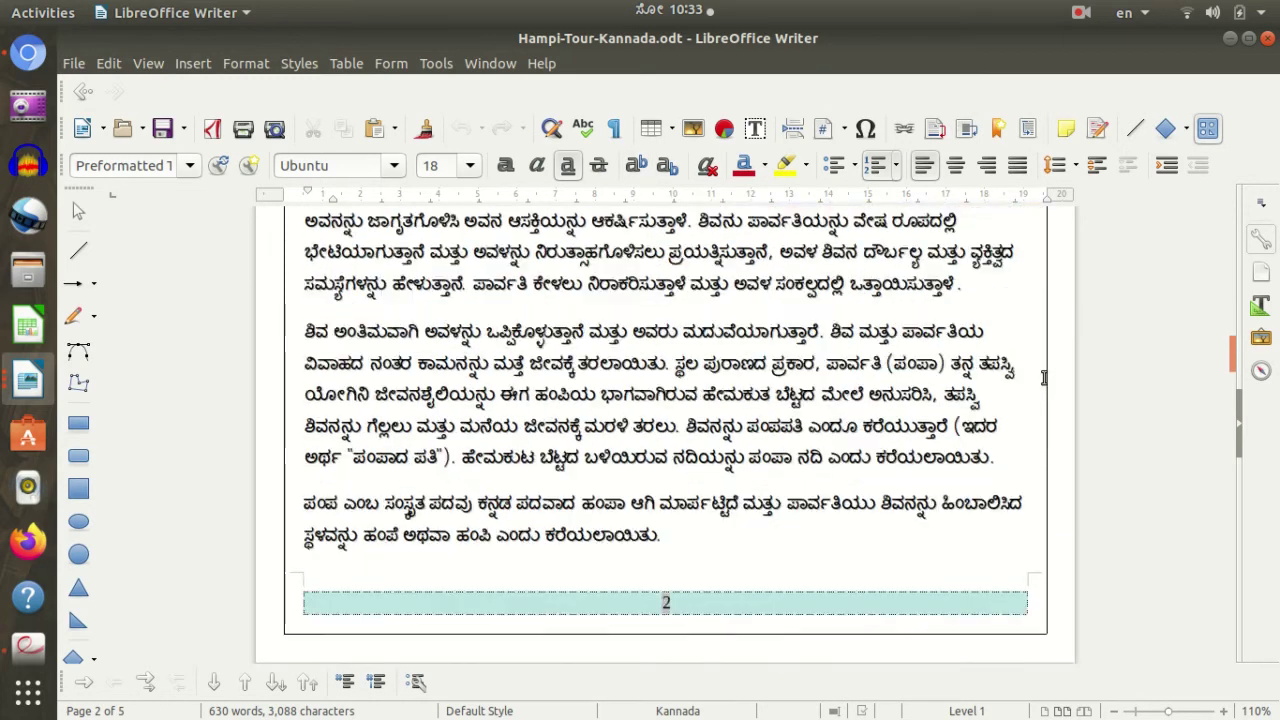
{"action": "scroll", "coordinate": [1166, 390], "scroll_direction": "down", "scroll_amount": 8}
{"action": "scroll", "coordinate": [1163, 387], "scroll_direction": "up", "scroll_amount": 18}
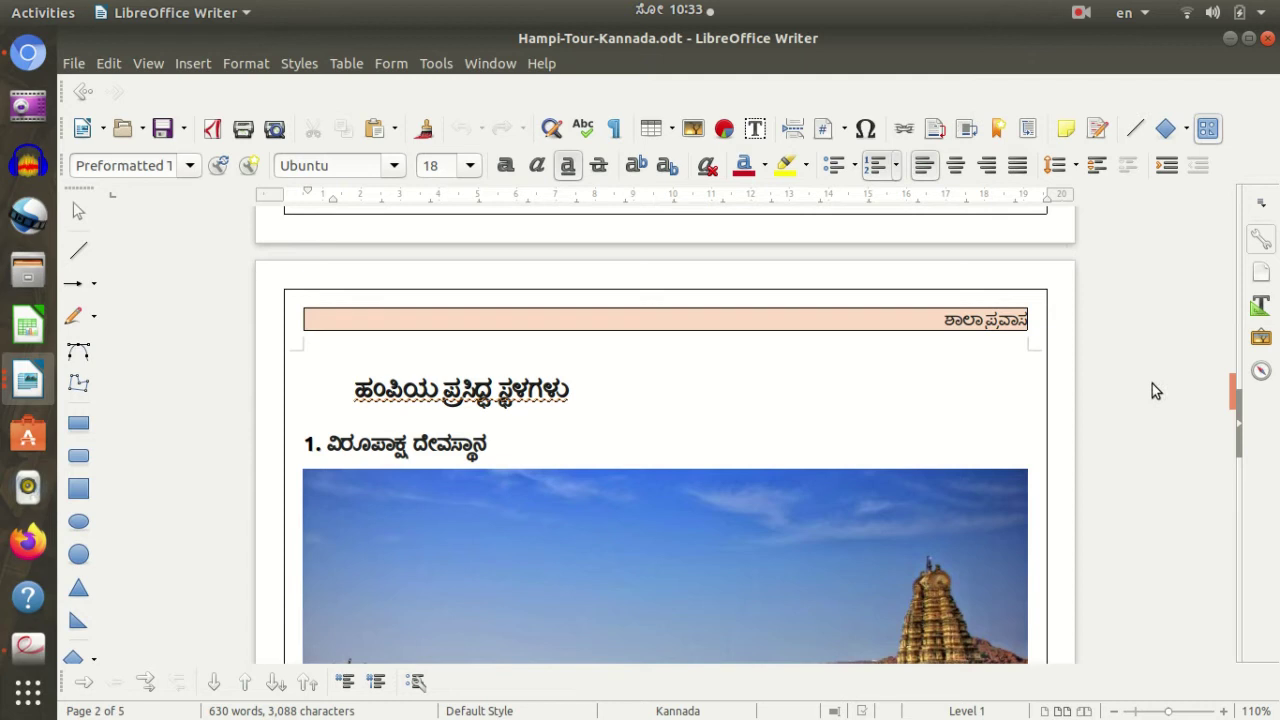
{"action": "scroll", "coordinate": [1145, 390], "scroll_direction": "down", "scroll_amount": 6}
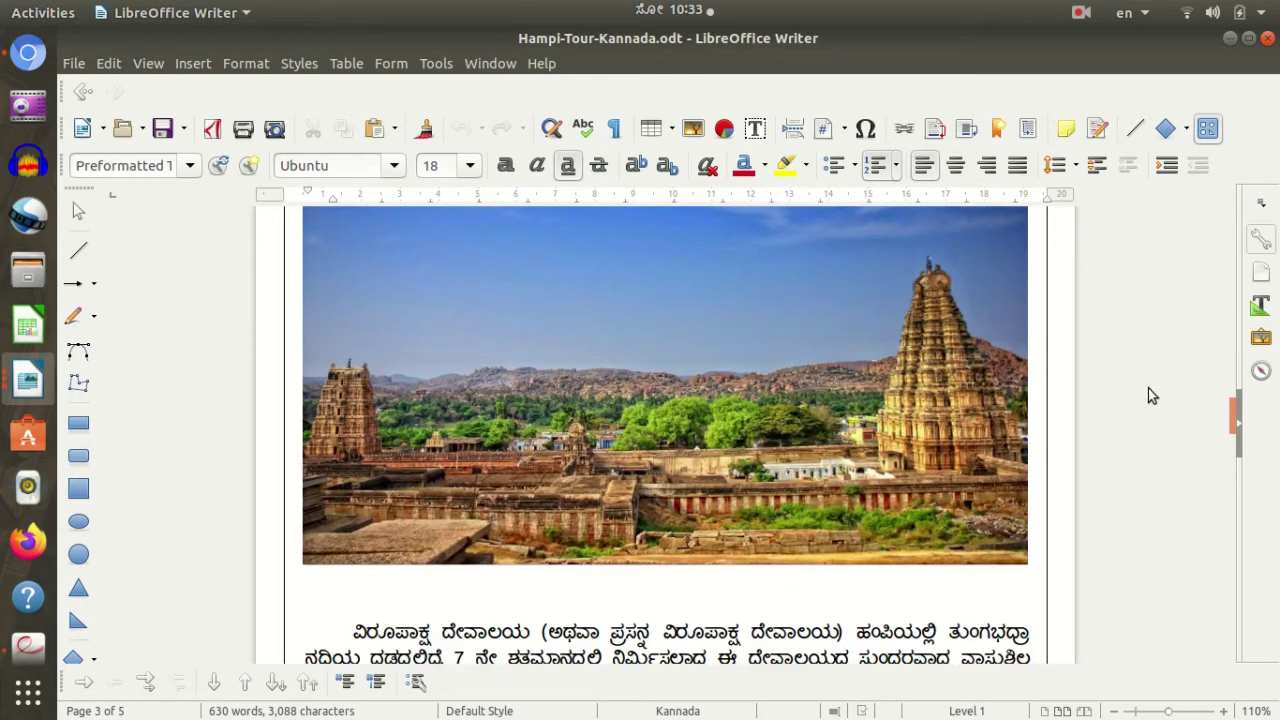
{"action": "scroll", "coordinate": [1148, 388], "scroll_direction": "down", "scroll_amount": 15}
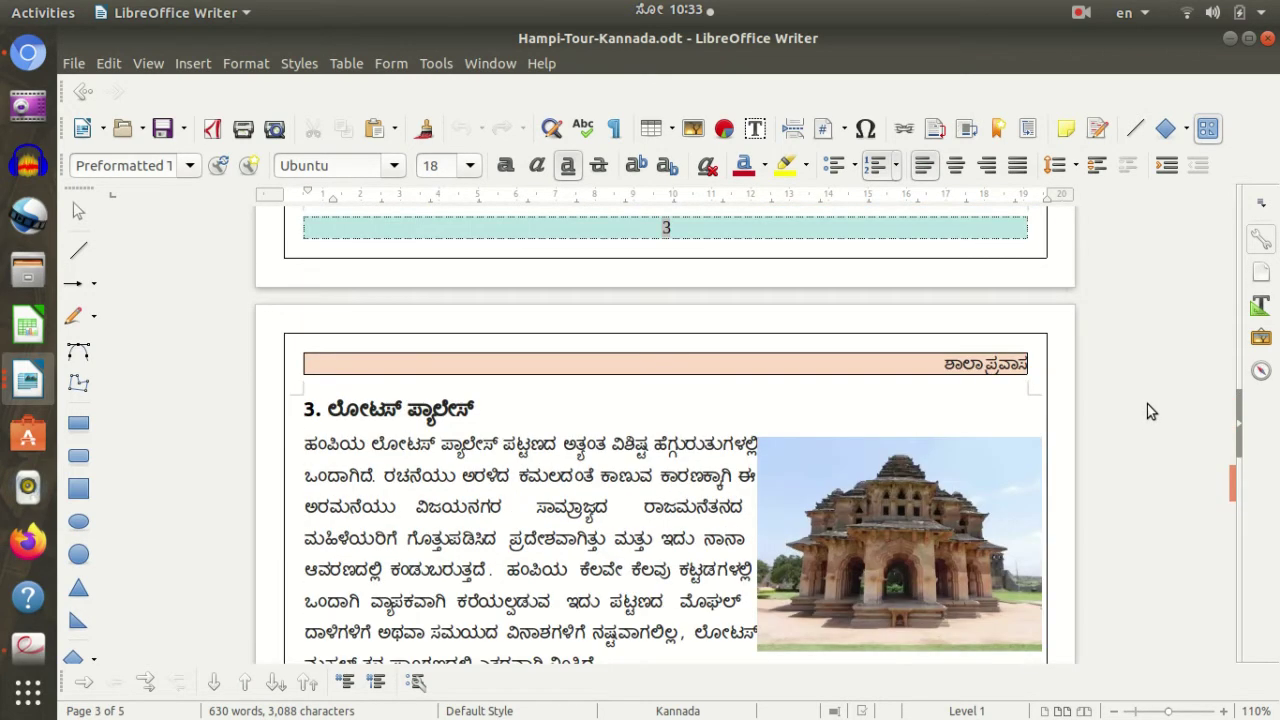
{"action": "scroll", "coordinate": [1124, 390], "scroll_direction": "down", "scroll_amount": 10}
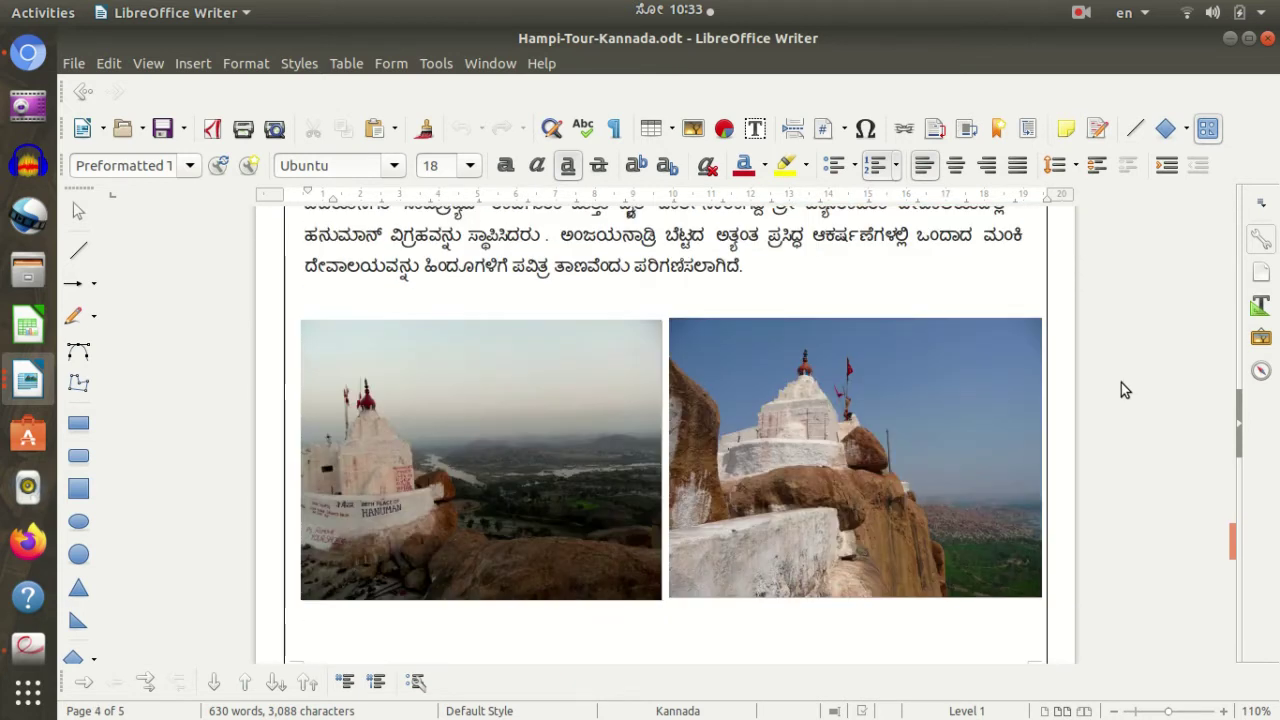
{"action": "scroll", "coordinate": [1121, 389], "scroll_direction": "down", "scroll_amount": 10}
{"action": "scroll", "coordinate": [1122, 389], "scroll_direction": "up", "scroll_amount": 4}
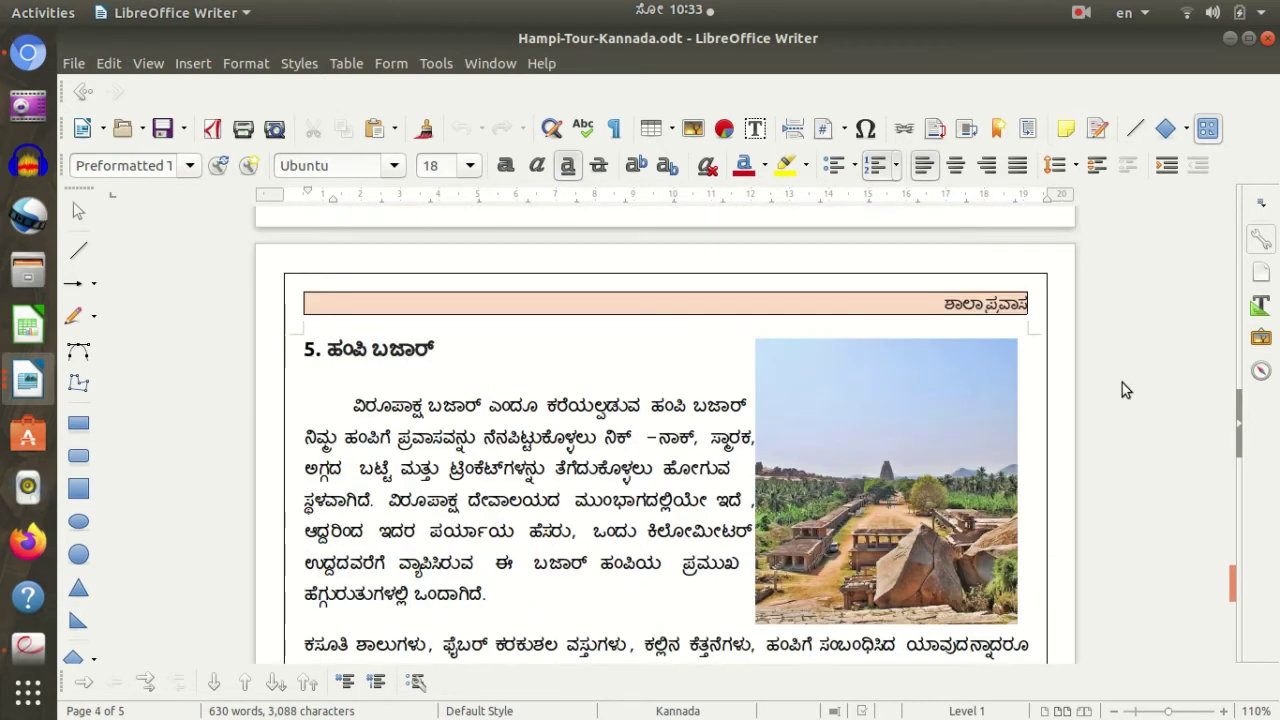
{"action": "scroll", "coordinate": [1122, 389], "scroll_direction": "down", "scroll_amount": 5}
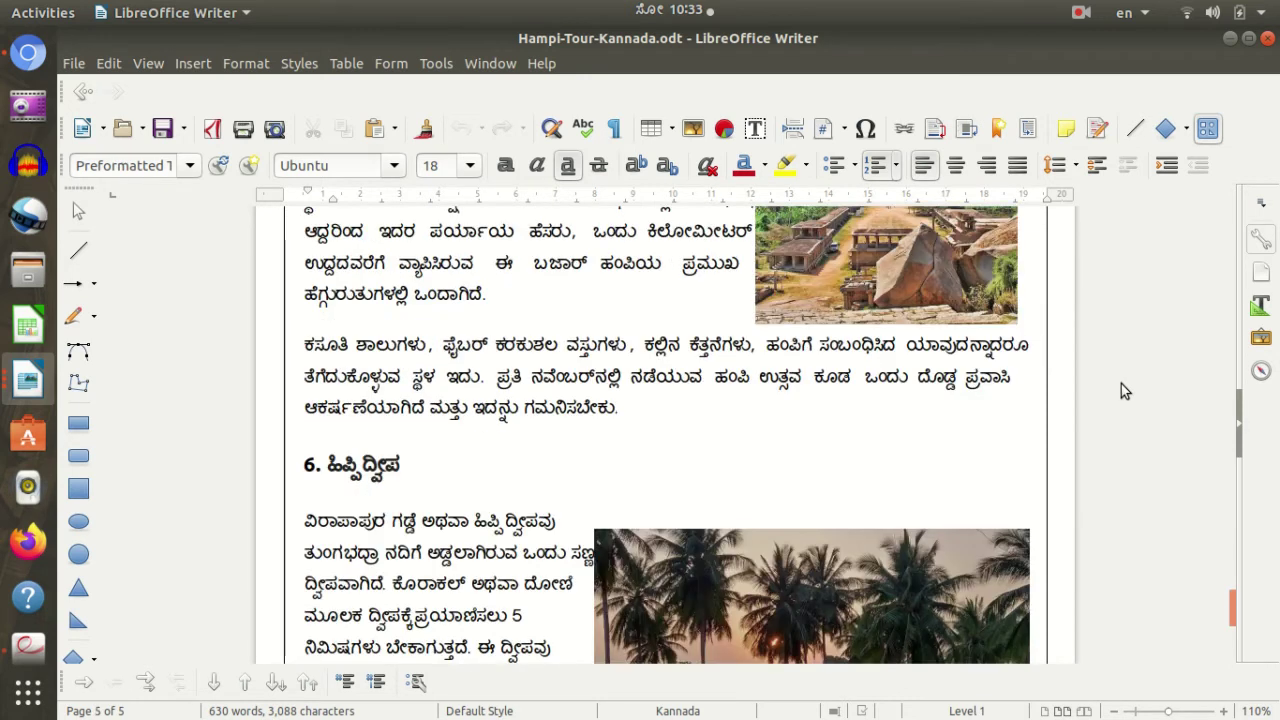
{"action": "scroll", "coordinate": [1121, 384], "scroll_direction": "down", "scroll_amount": 5}
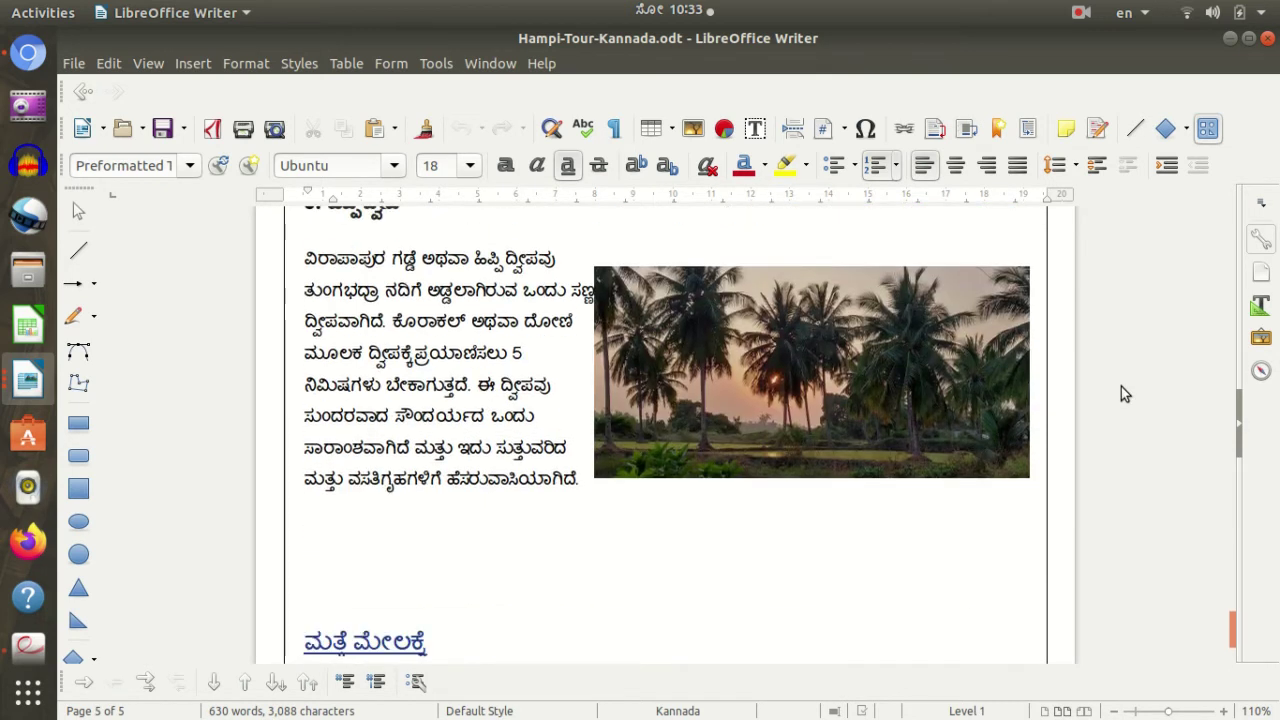
{"action": "scroll", "coordinate": [1121, 386], "scroll_direction": "down", "scroll_amount": 3}
{"action": "scroll", "coordinate": [1110, 410], "scroll_direction": "up", "scroll_amount": 5}
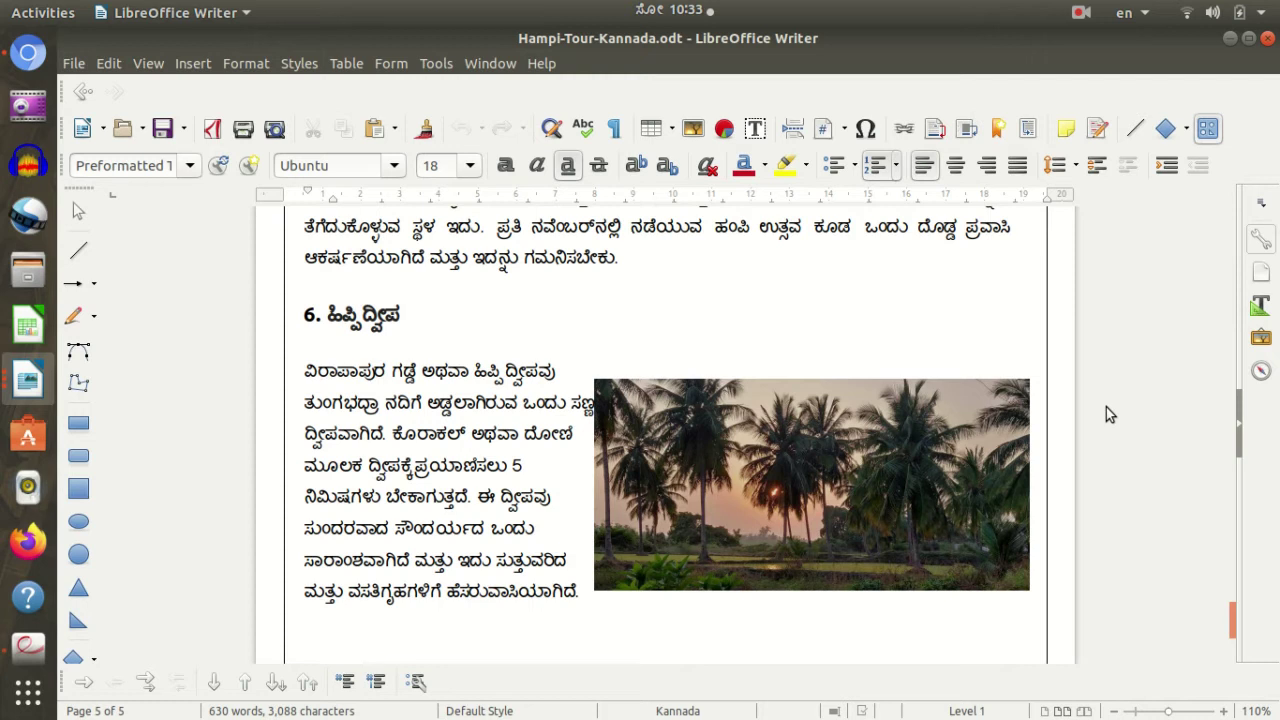
{"action": "scroll", "coordinate": [1102, 406], "scroll_direction": "down", "scroll_amount": 4}
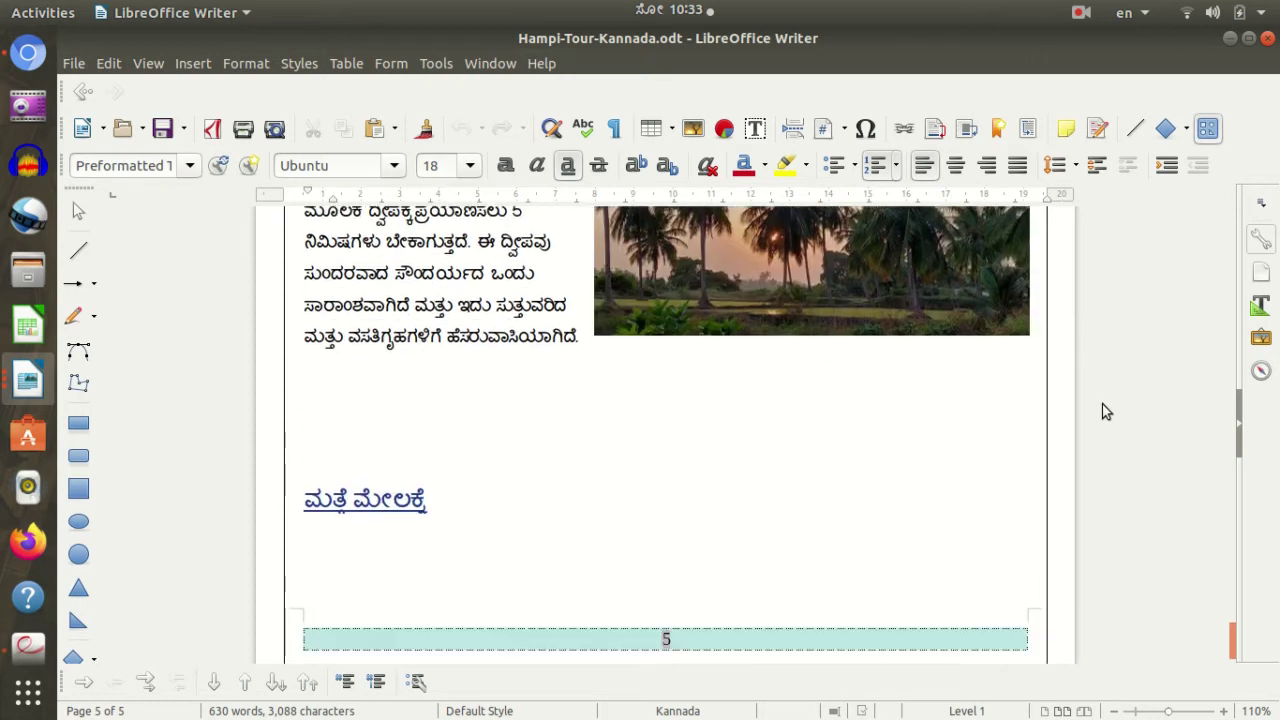
Step: Follow the back-to-top link to the report's title and contents box on page 1
{"action": "left_click", "coordinate": [372, 501]}
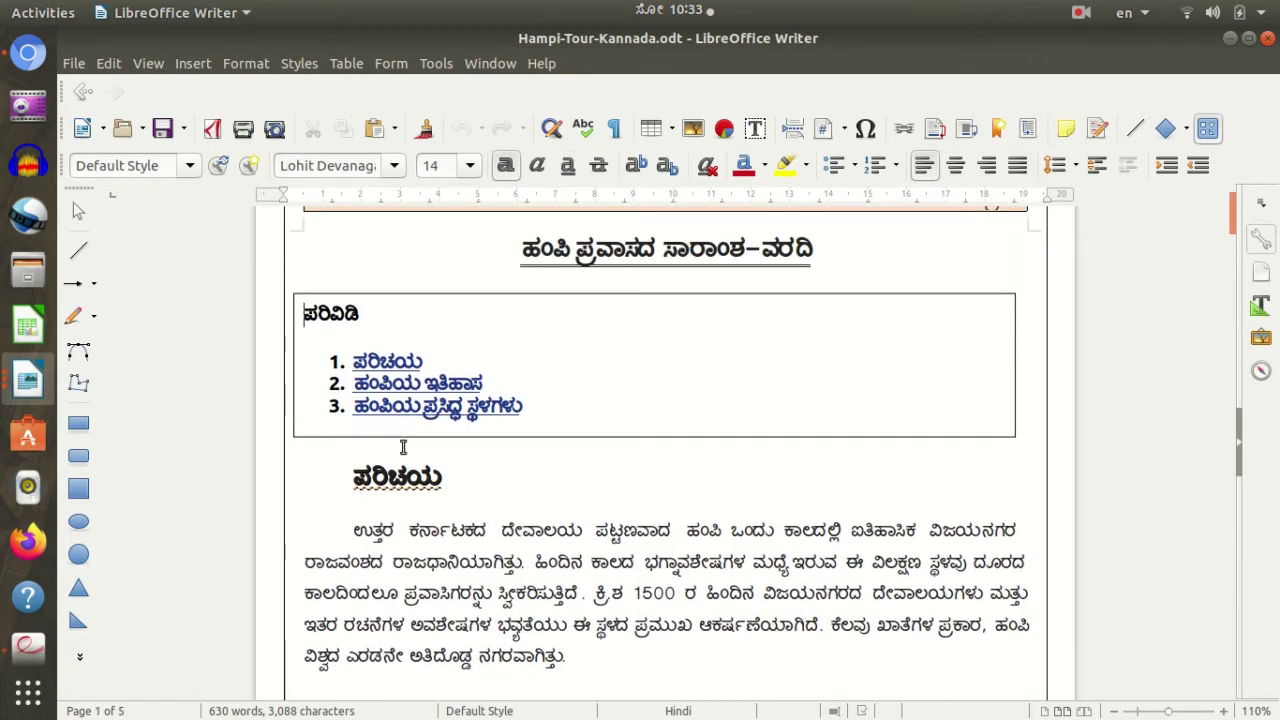
{"action": "scroll", "coordinate": [797, 533], "scroll_direction": "up", "scroll_amount": 1}
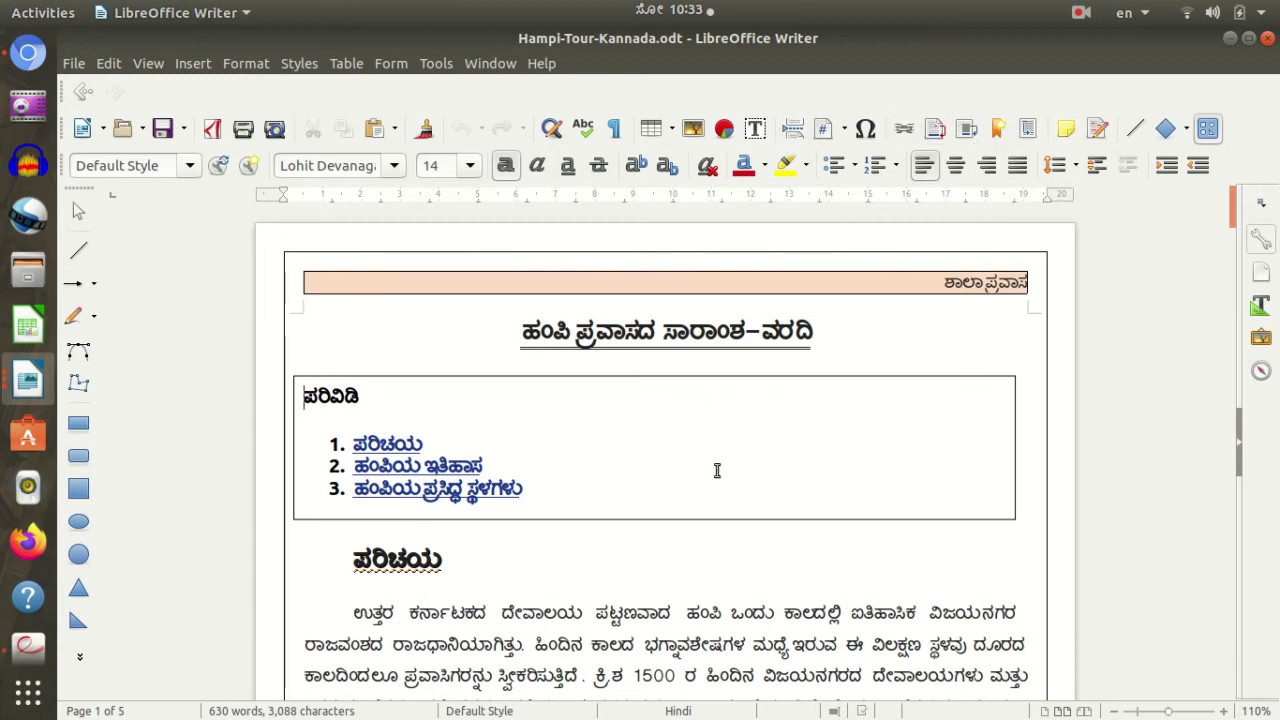
{"action": "scroll", "coordinate": [717, 470], "scroll_direction": "down", "scroll_amount": 2}
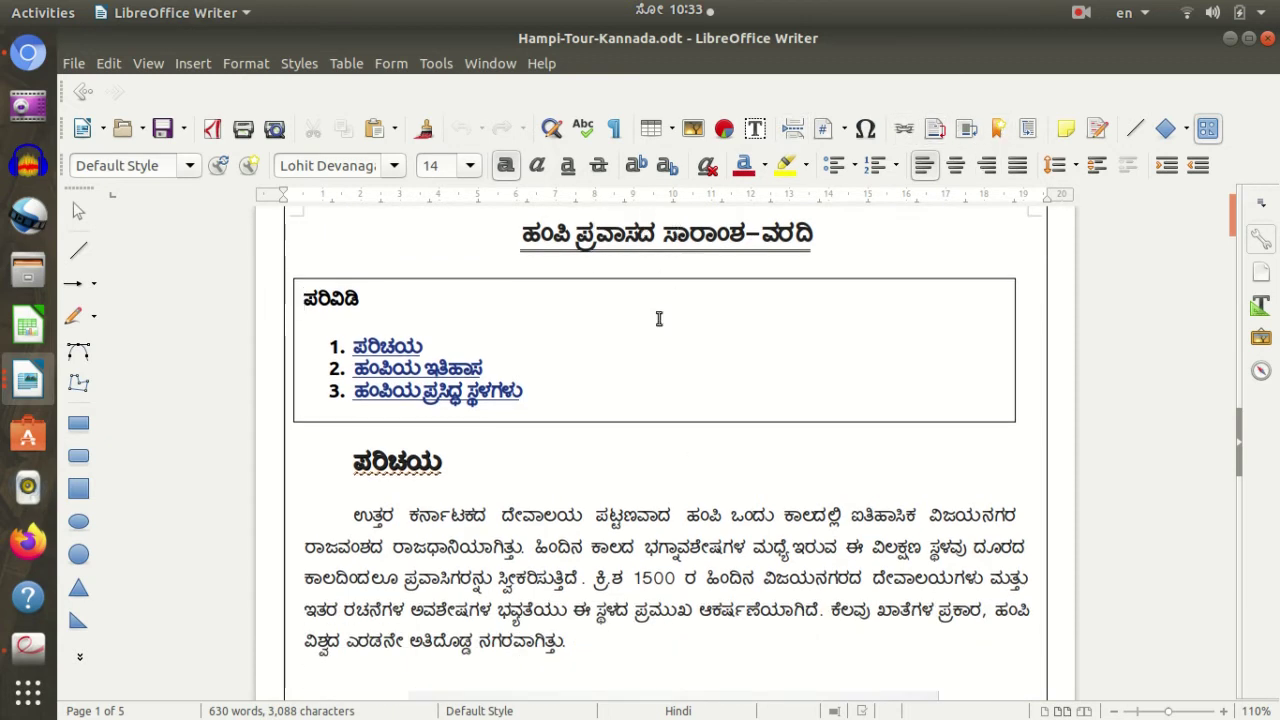
{"action": "scroll", "coordinate": [692, 415], "scroll_direction": "down", "scroll_amount": 4}
{"action": "scroll", "coordinate": [512, 426], "scroll_direction": "up", "scroll_amount": 2}
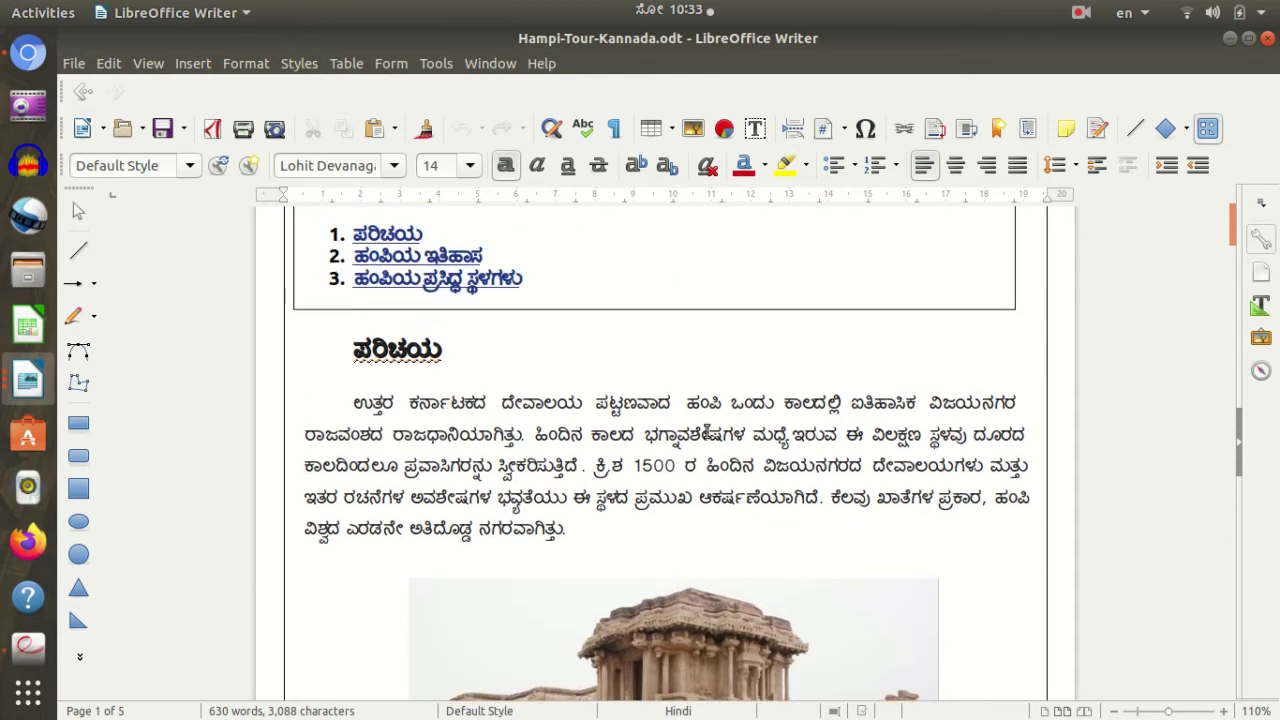
{"action": "scroll", "coordinate": [788, 487], "scroll_direction": "down", "scroll_amount": 4}
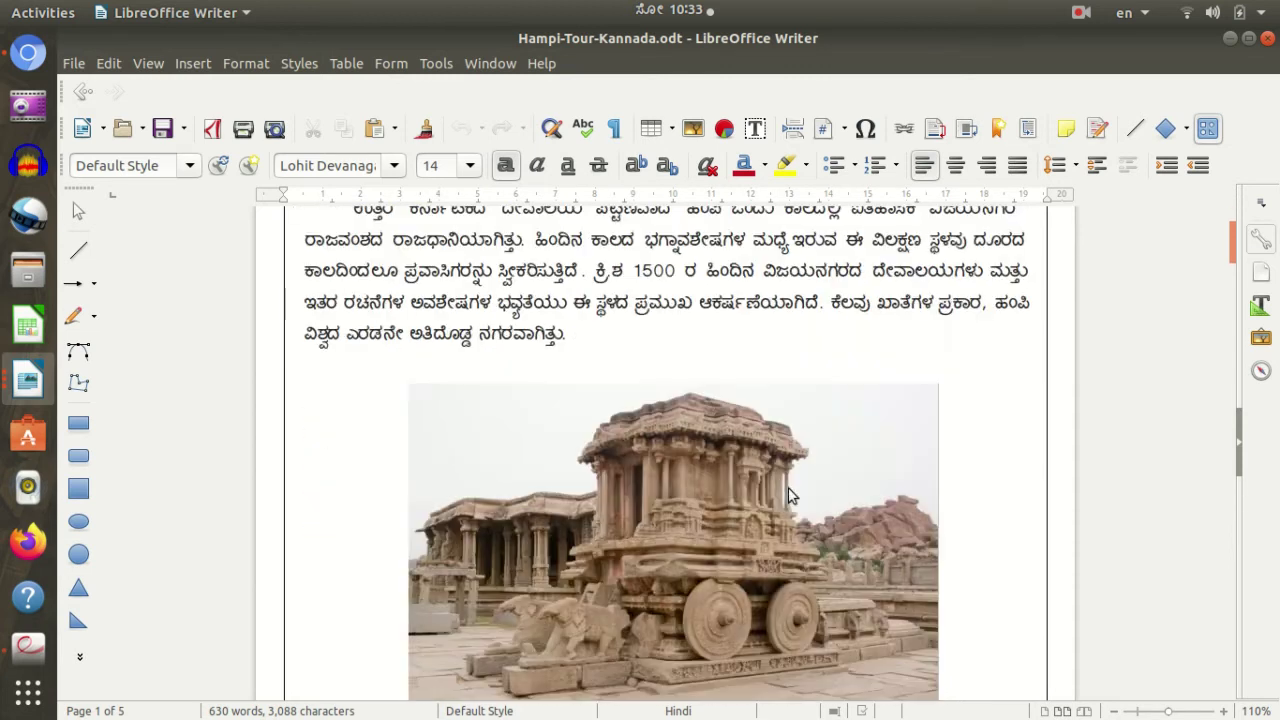
Step: Open and close the Properties sidebar deck, then show the Activities overview
{"action": "left_click", "coordinate": [1263, 244]}
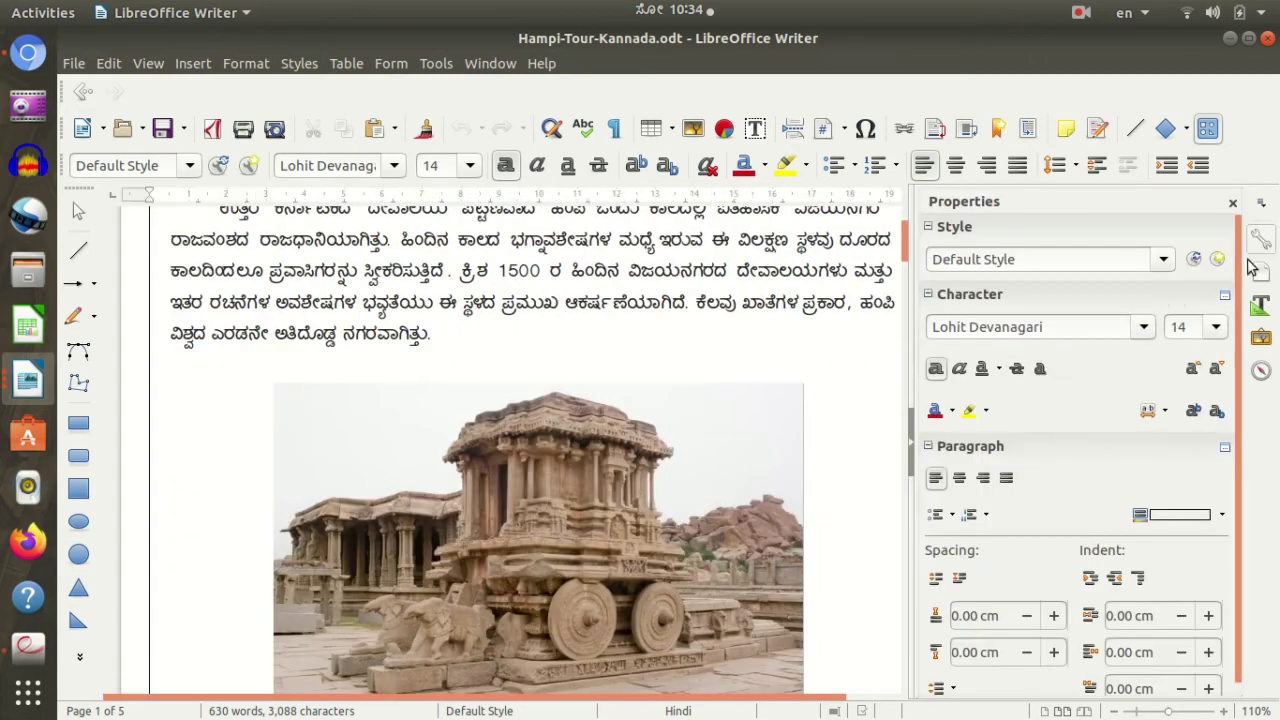
{"action": "left_click", "coordinate": [1233, 204]}
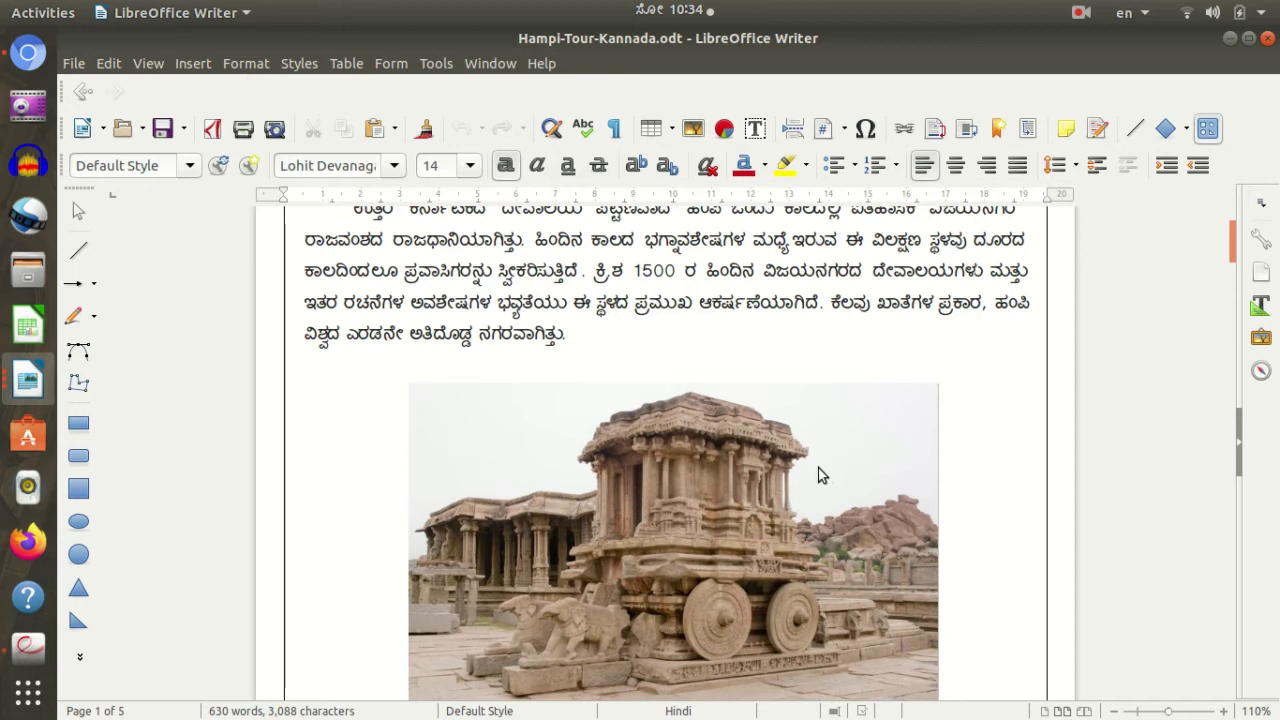
{"action": "scroll", "coordinate": [817, 472], "scroll_direction": "down", "scroll_amount": 5}
{"action": "scroll", "coordinate": [817, 466], "scroll_direction": "up", "scroll_amount": 10}
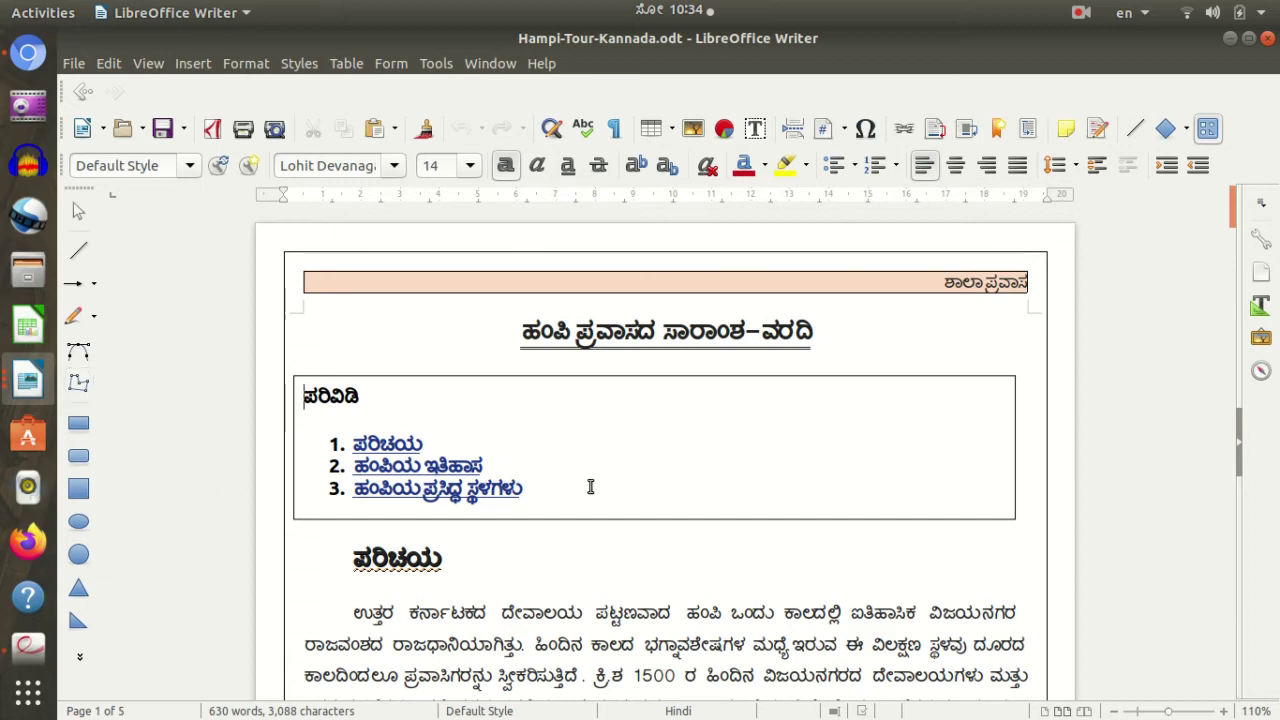
{"action": "key", "text": "super"}
Step: Switch to the PR.odt project ideas window, then Alt+Tab to the Science Fair Handbook PDF
{"action": "left_click", "coordinate": [48, 365]}
{"action": "left_click", "coordinate": [43, 12]}
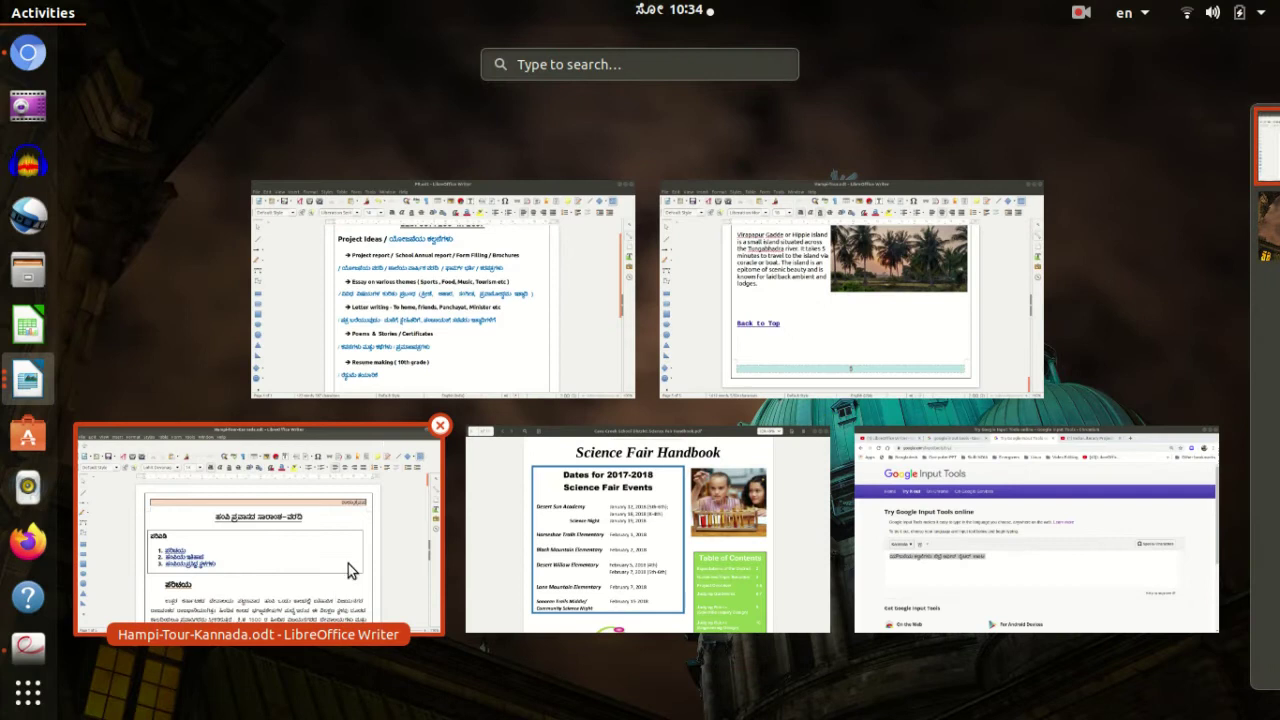
{"action": "left_click", "coordinate": [494, 300]}
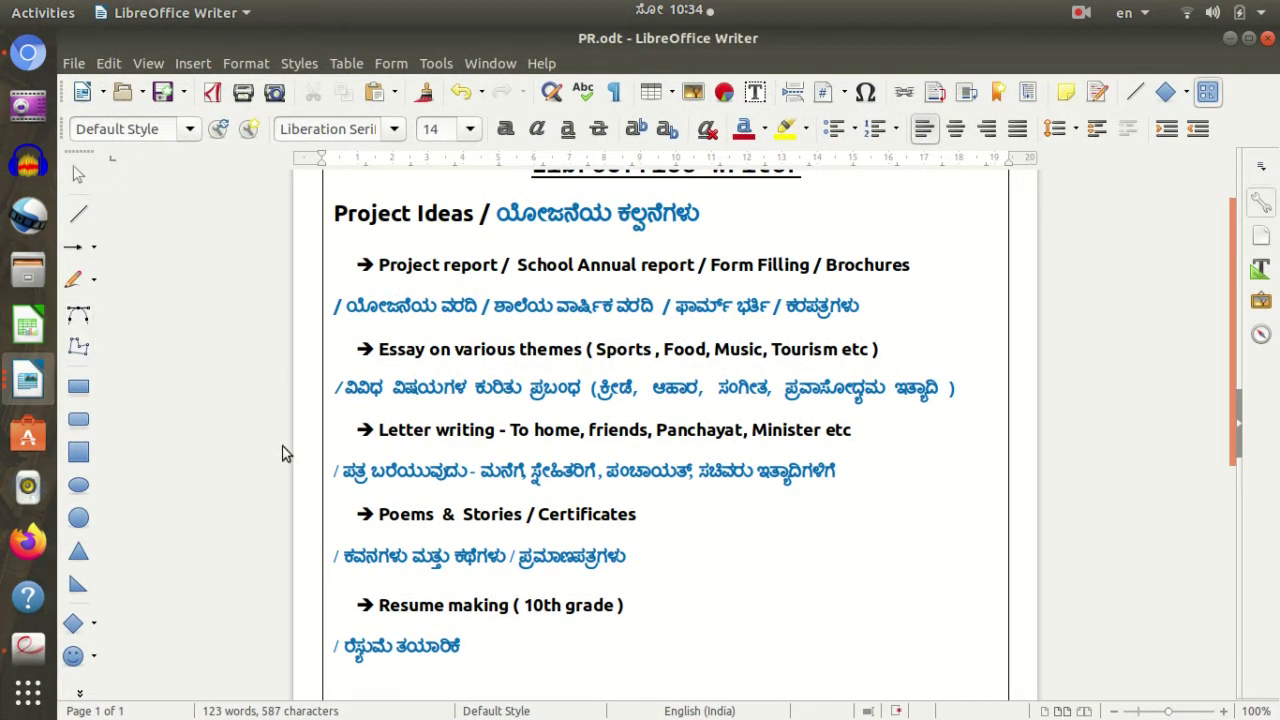
{"action": "key", "text": "alt+Tab"}
{"action": "key", "text": "alt+Tab"}
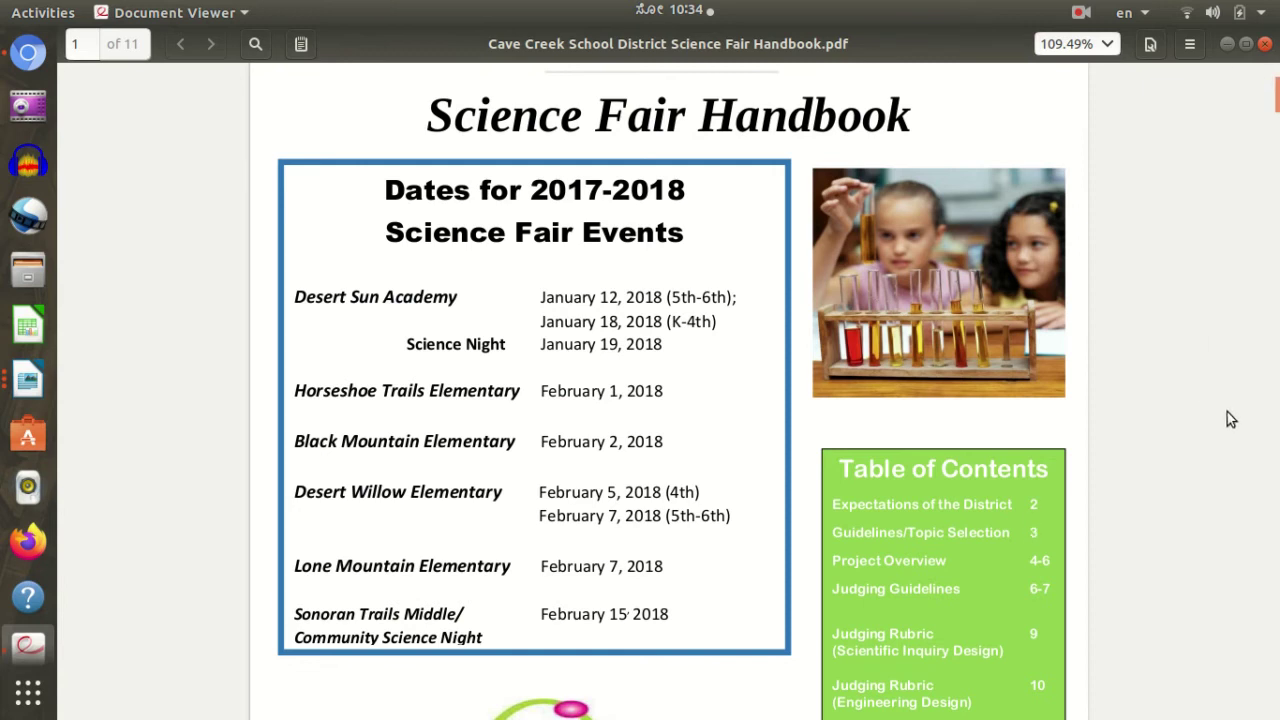
Step: Scroll through handbook pages 3–4 and open the Informed Consent Form link in Firefox
{"action": "scroll", "coordinate": [1196, 283], "scroll_direction": "down", "scroll_amount": 1}
{"action": "scroll", "coordinate": [565, 305], "scroll_direction": "up", "scroll_amount": 2}
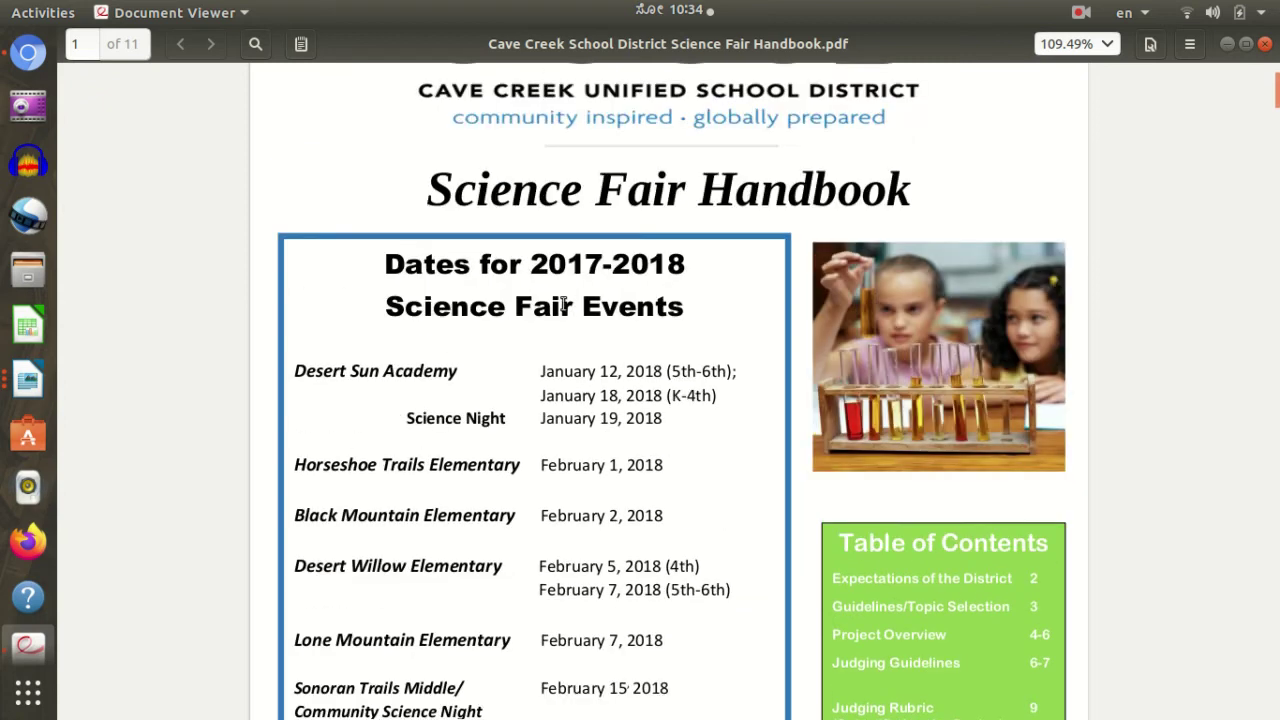
{"action": "scroll", "coordinate": [985, 388], "scroll_direction": "down", "scroll_amount": 6}
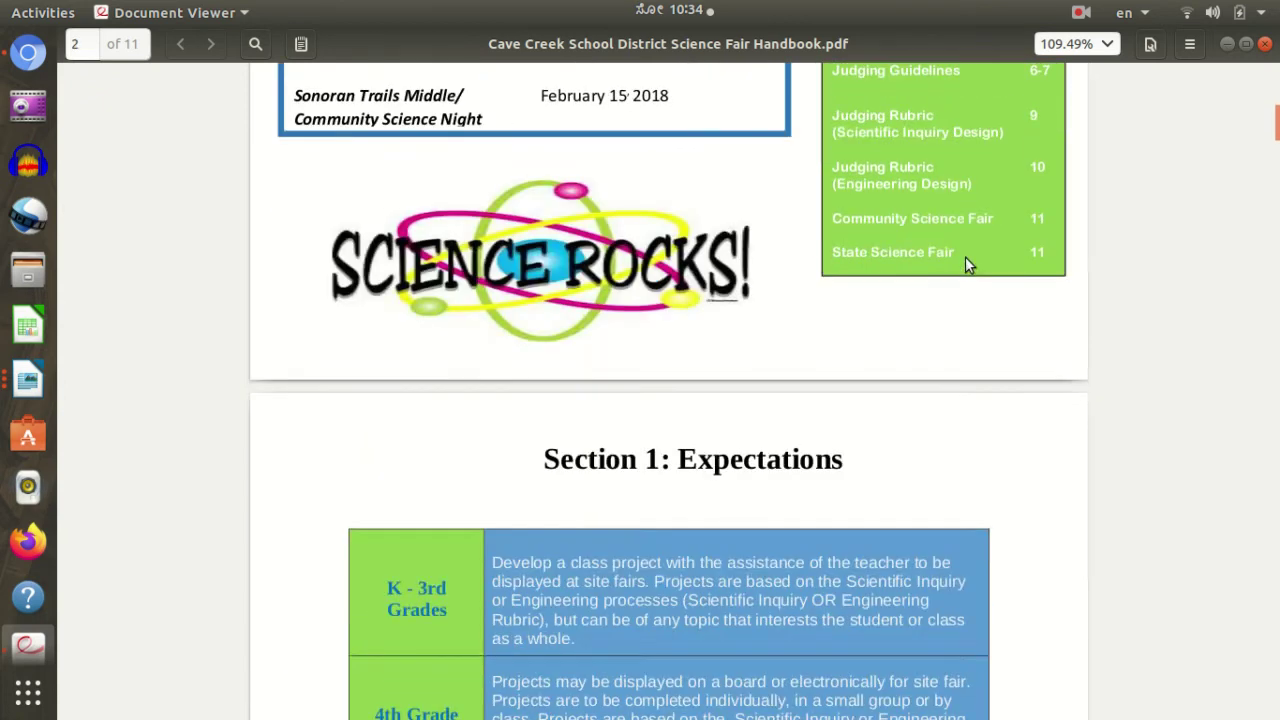
{"action": "scroll", "coordinate": [953, 238], "scroll_direction": "up", "scroll_amount": 1}
{"action": "scroll", "coordinate": [985, 265], "scroll_direction": "down", "scroll_amount": 4}
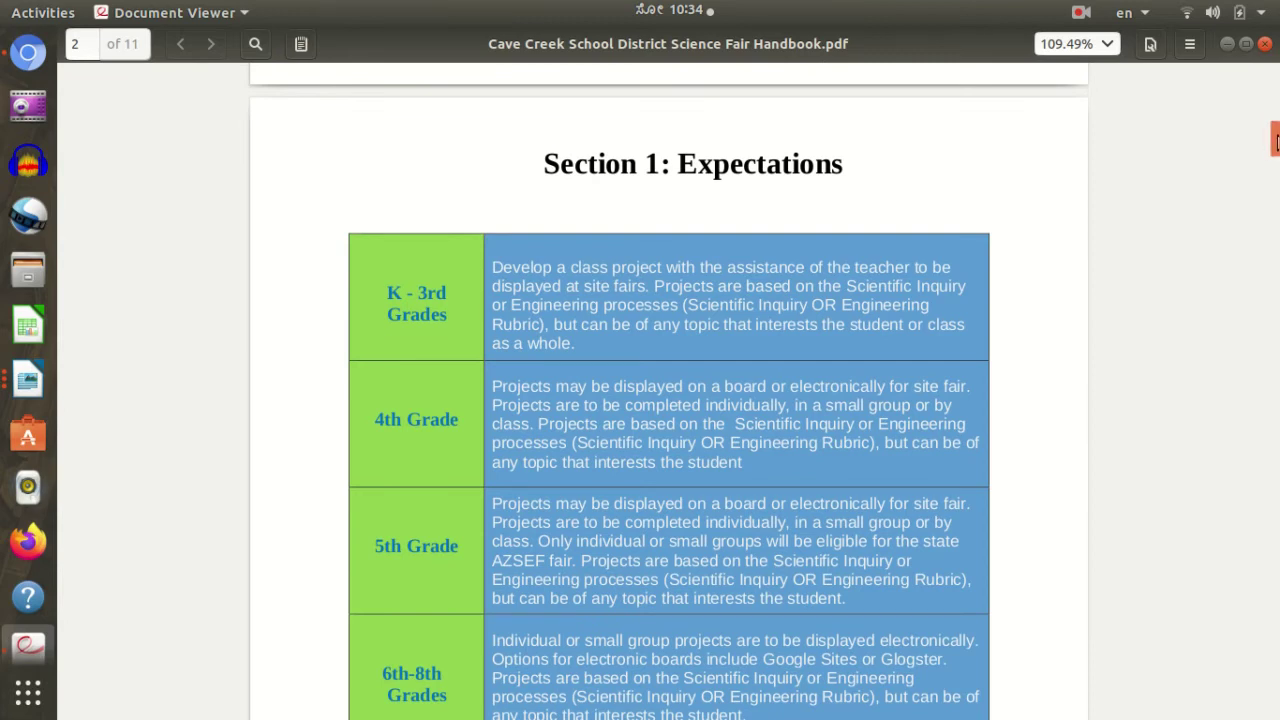
{"action": "left_click_drag", "start_coordinate": [1276, 142], "coordinate": [1276, 146]}
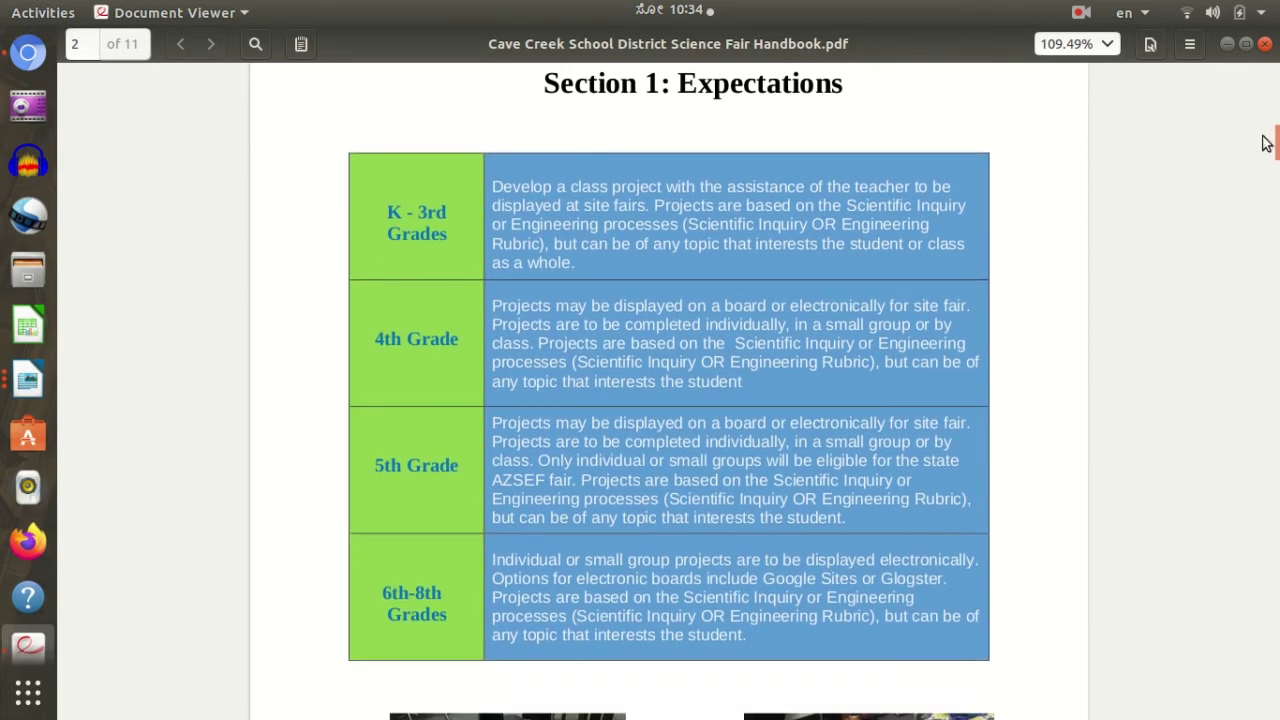
{"action": "scroll", "coordinate": [1276, 146], "scroll_direction": "down", "scroll_amount": 3}
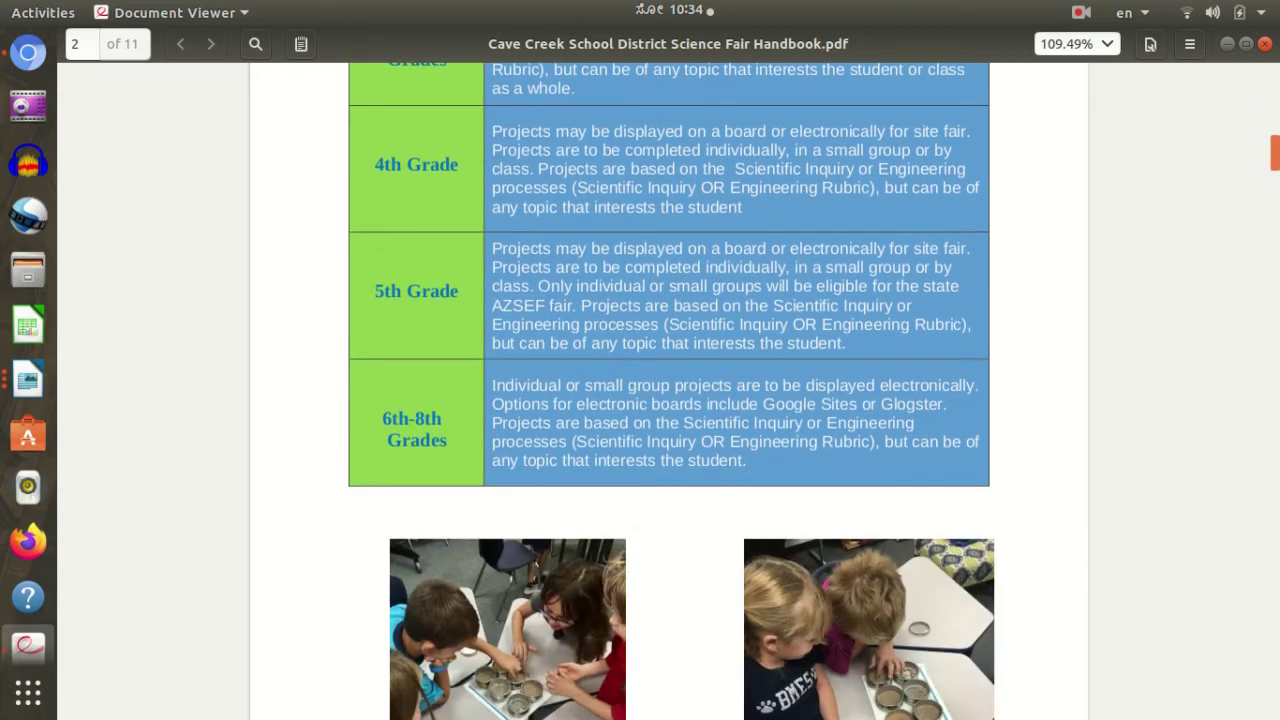
{"action": "scroll", "coordinate": [1276, 150], "scroll_direction": "up", "scroll_amount": 4}
{"action": "scroll", "coordinate": [1276, 150], "scroll_direction": "down", "scroll_amount": 10}
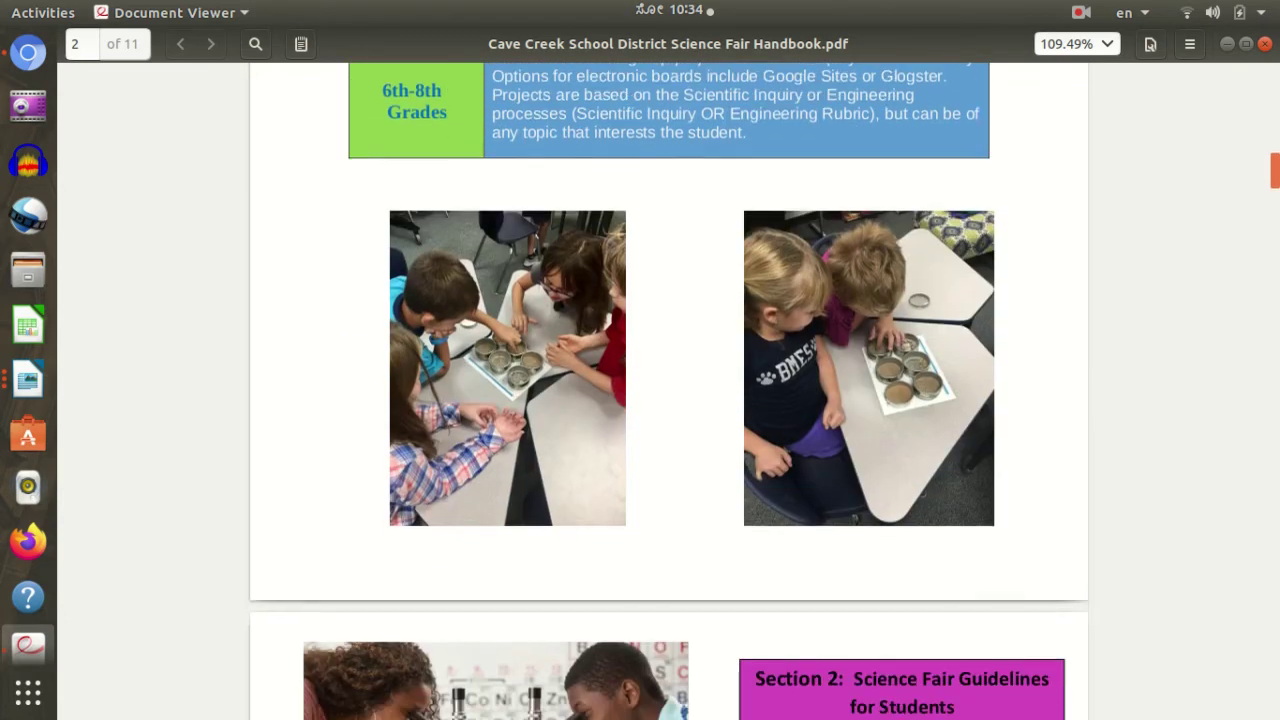
{"action": "scroll", "coordinate": [1276, 170], "scroll_direction": "down", "scroll_amount": 12}
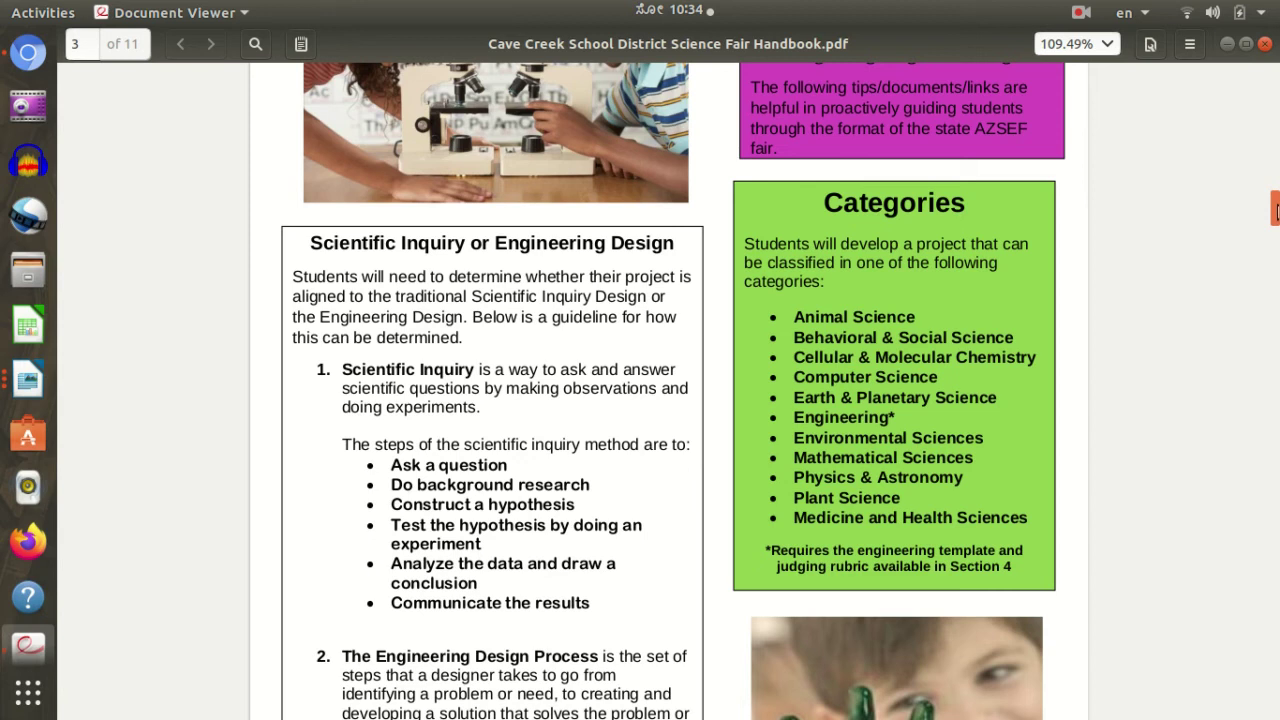
{"action": "scroll", "coordinate": [1276, 210], "scroll_direction": "down", "scroll_amount": 3}
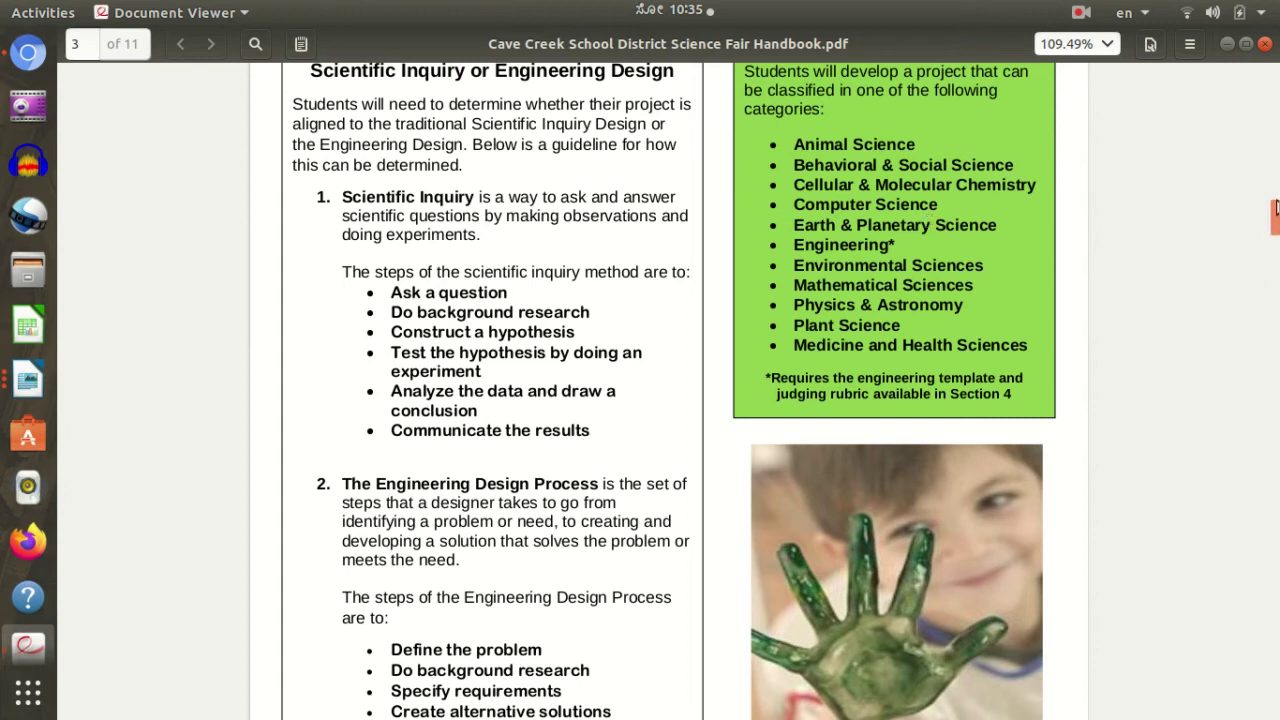
{"action": "scroll", "coordinate": [1274, 222], "scroll_direction": "down", "scroll_amount": 12}
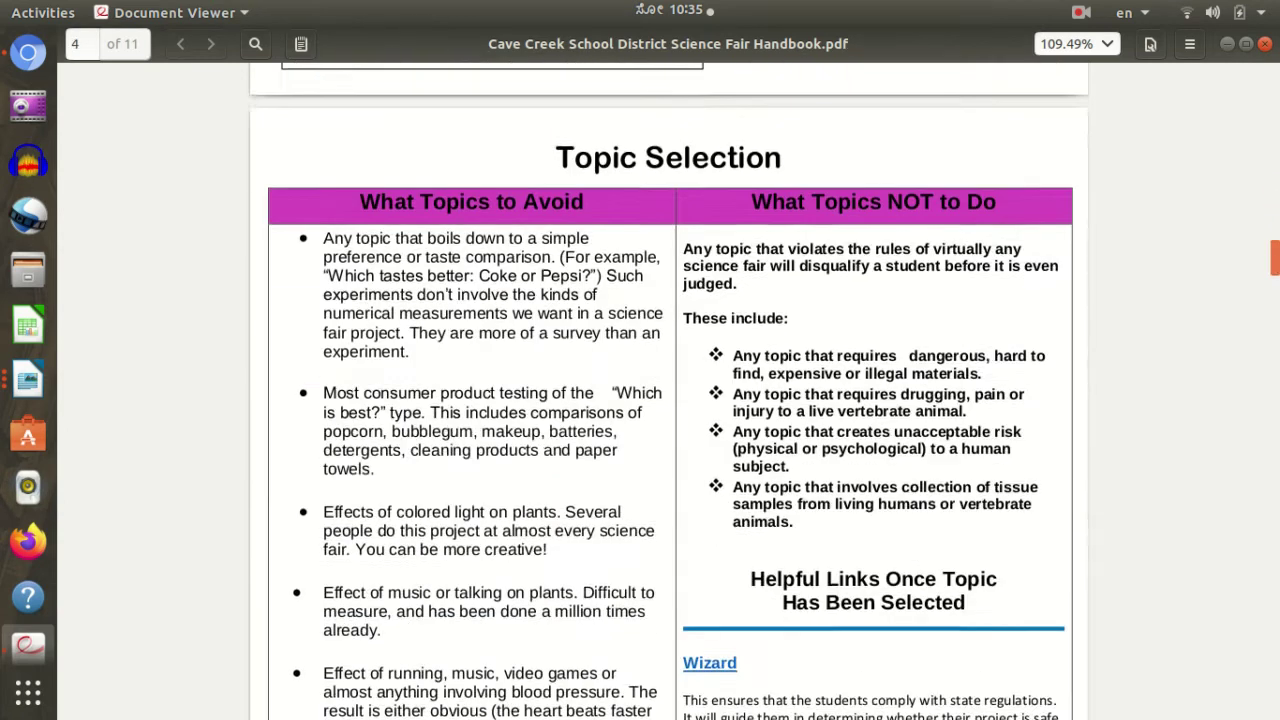
{"action": "scroll", "coordinate": [1274, 262], "scroll_direction": "up", "scroll_amount": 2}
{"action": "scroll", "coordinate": [845, 228], "scroll_direction": "down", "scroll_amount": 10}
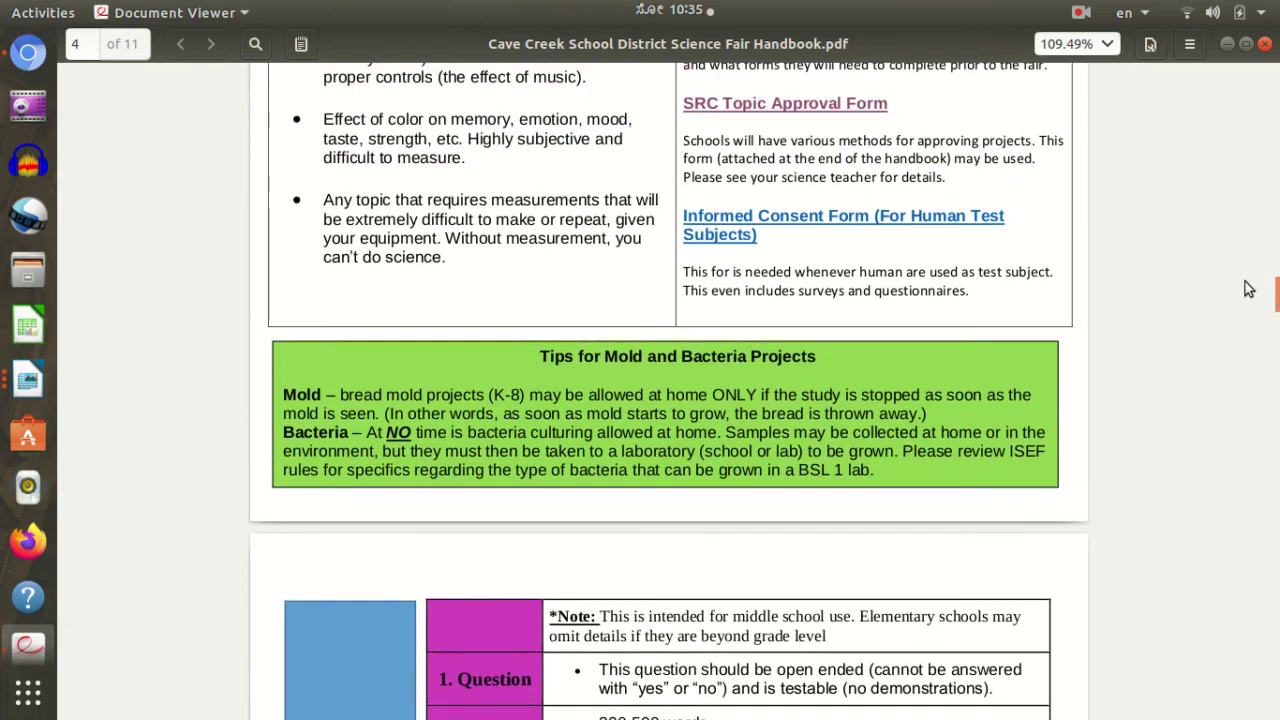
{"action": "left_click", "coordinate": [843, 222]}
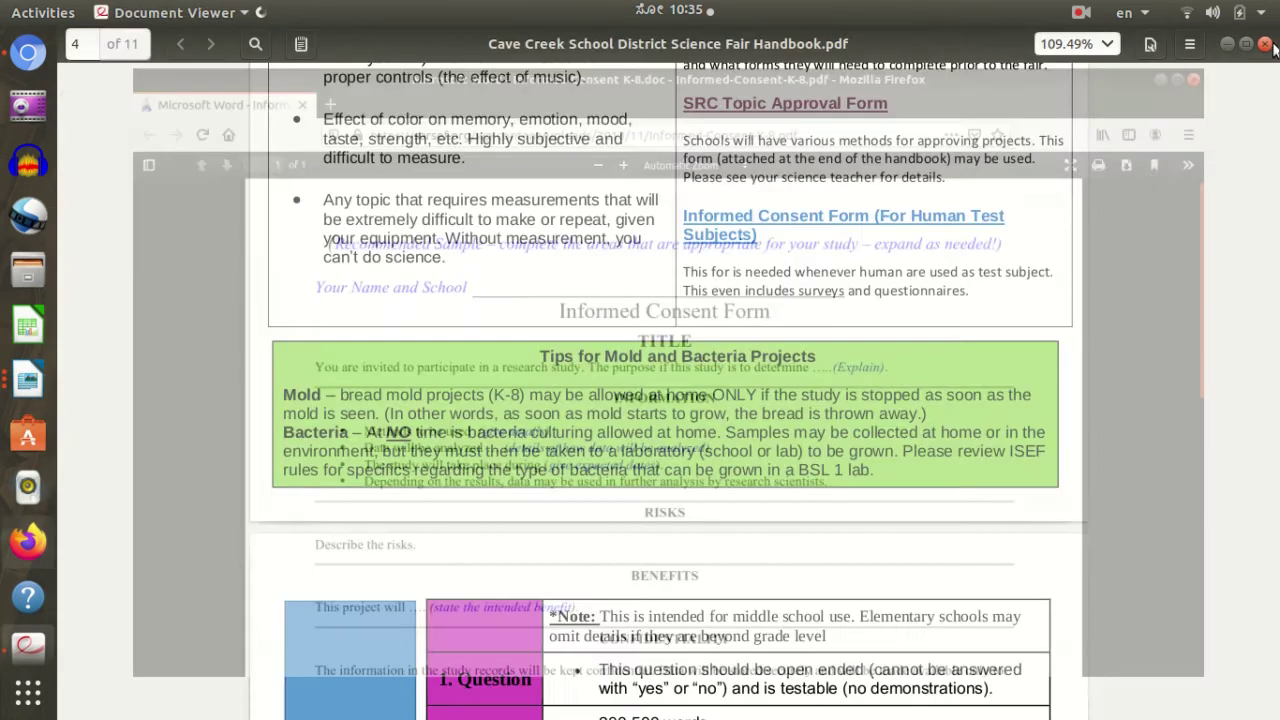
Step: Drag through the judging rubrics to page 10's Section 5: Community Science Fair (STMS)
{"action": "scroll", "coordinate": [886, 363], "scroll_direction": "down", "scroll_amount": 6}
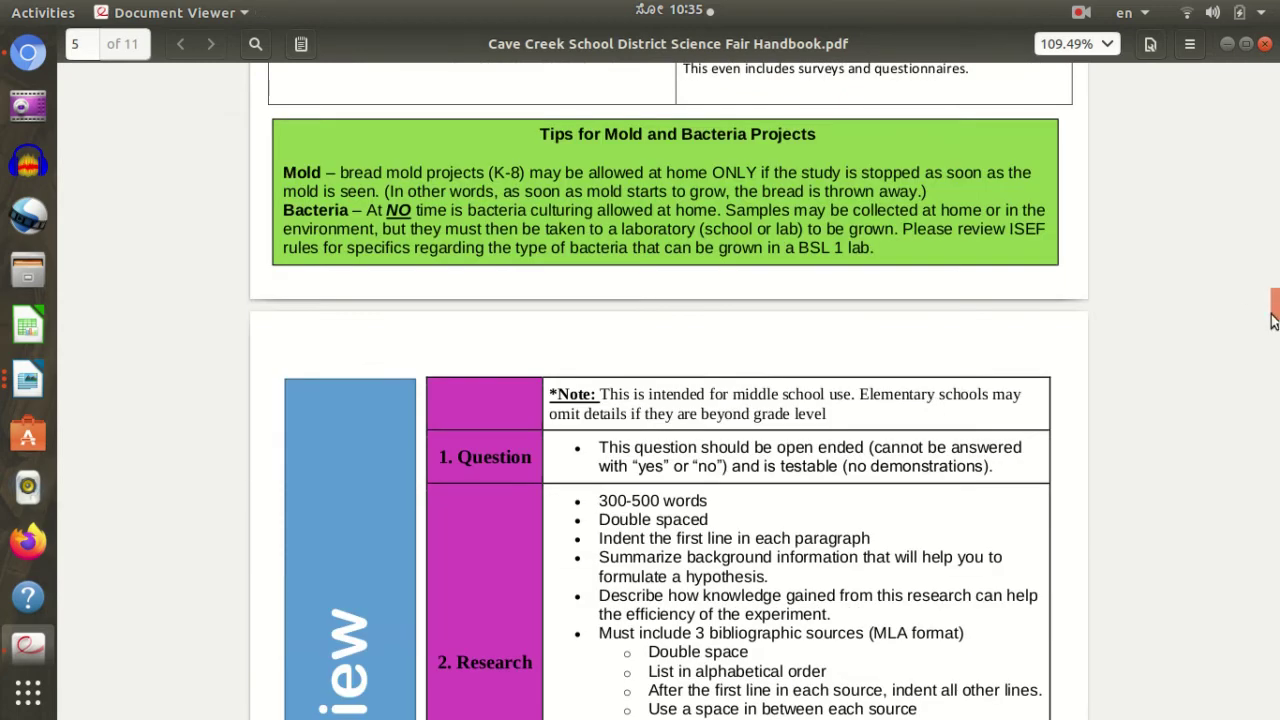
{"action": "left_click_drag", "start_coordinate": [1273, 320], "coordinate": [1275, 486]}
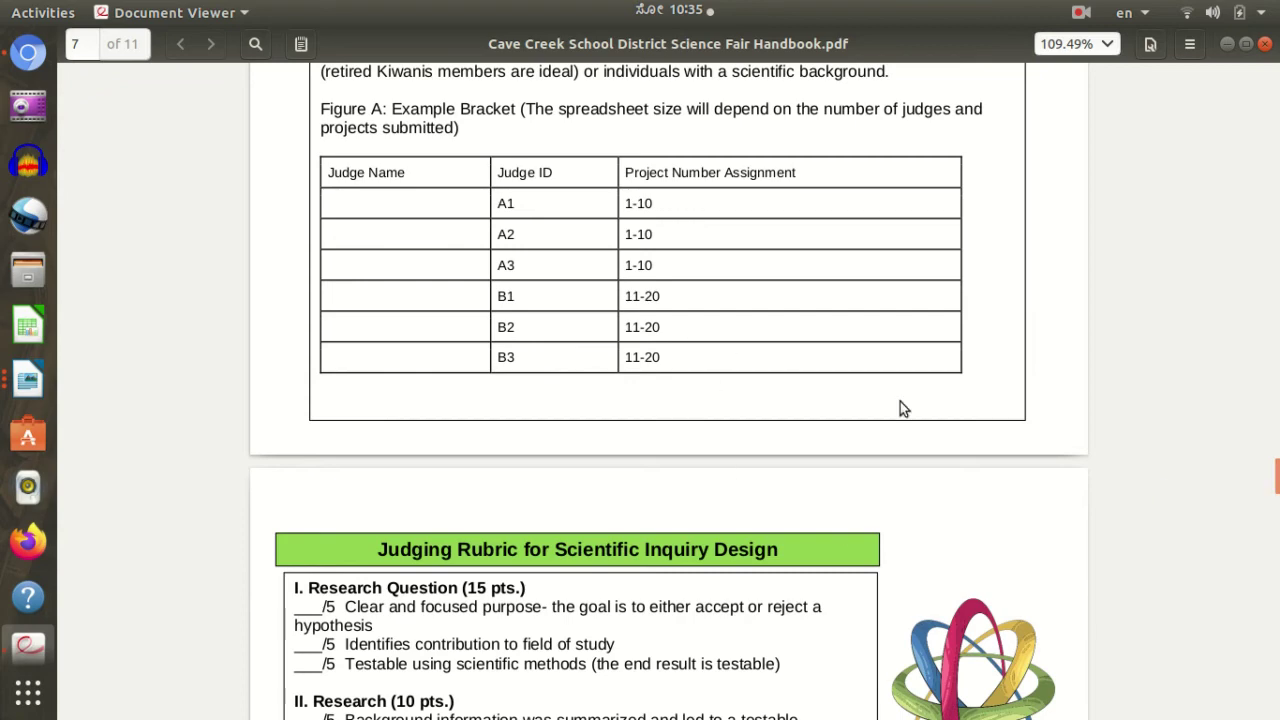
{"action": "left_click_drag", "start_coordinate": [1276, 482], "coordinate": [1276, 537]}
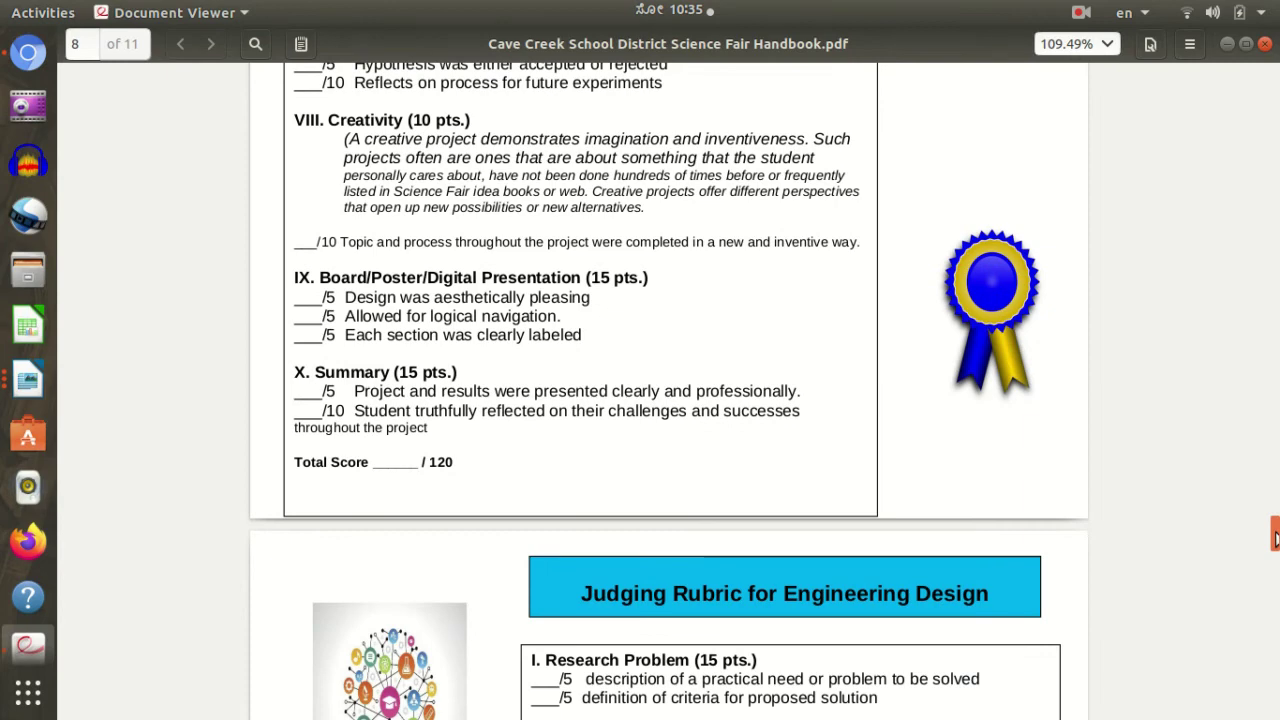
{"action": "left_click_drag", "start_coordinate": [1276, 538], "coordinate": [1276, 618]}
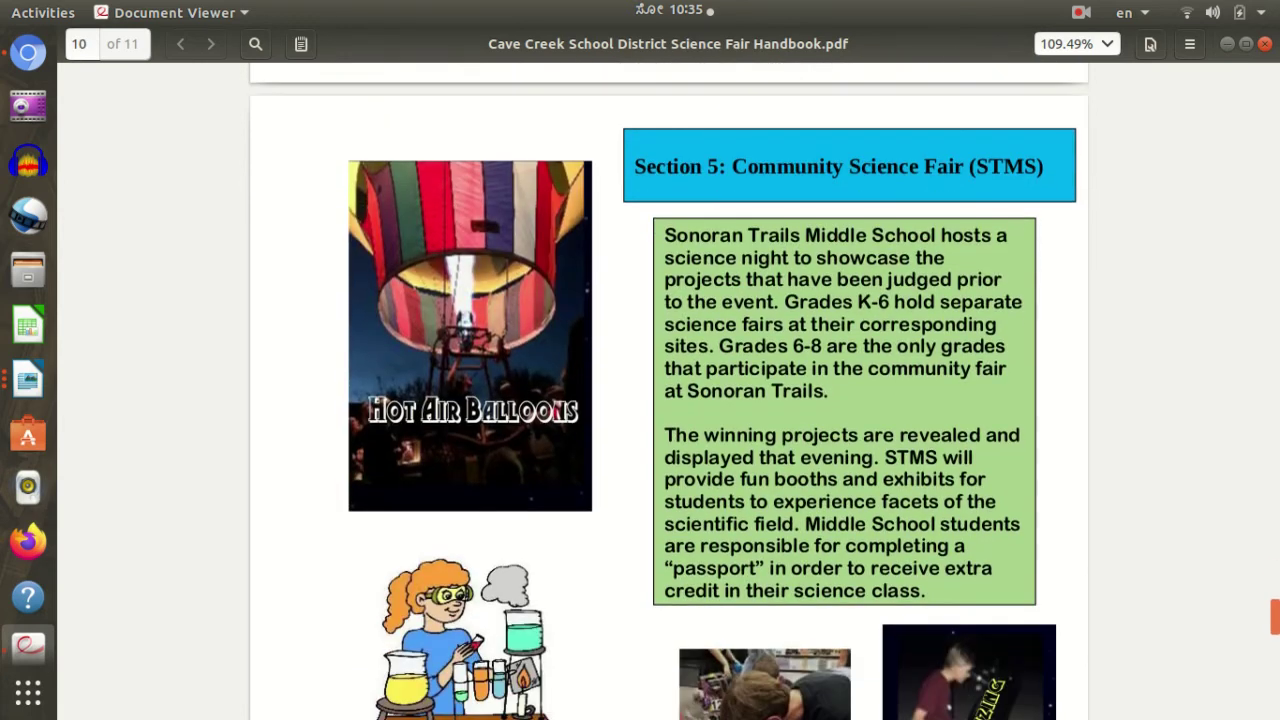
{"action": "left_click", "coordinate": [28, 378]}
Step: Bring the PR.odt Project Ideas window to the front from the Writer window list
{"action": "left_click", "coordinate": [205, 291]}
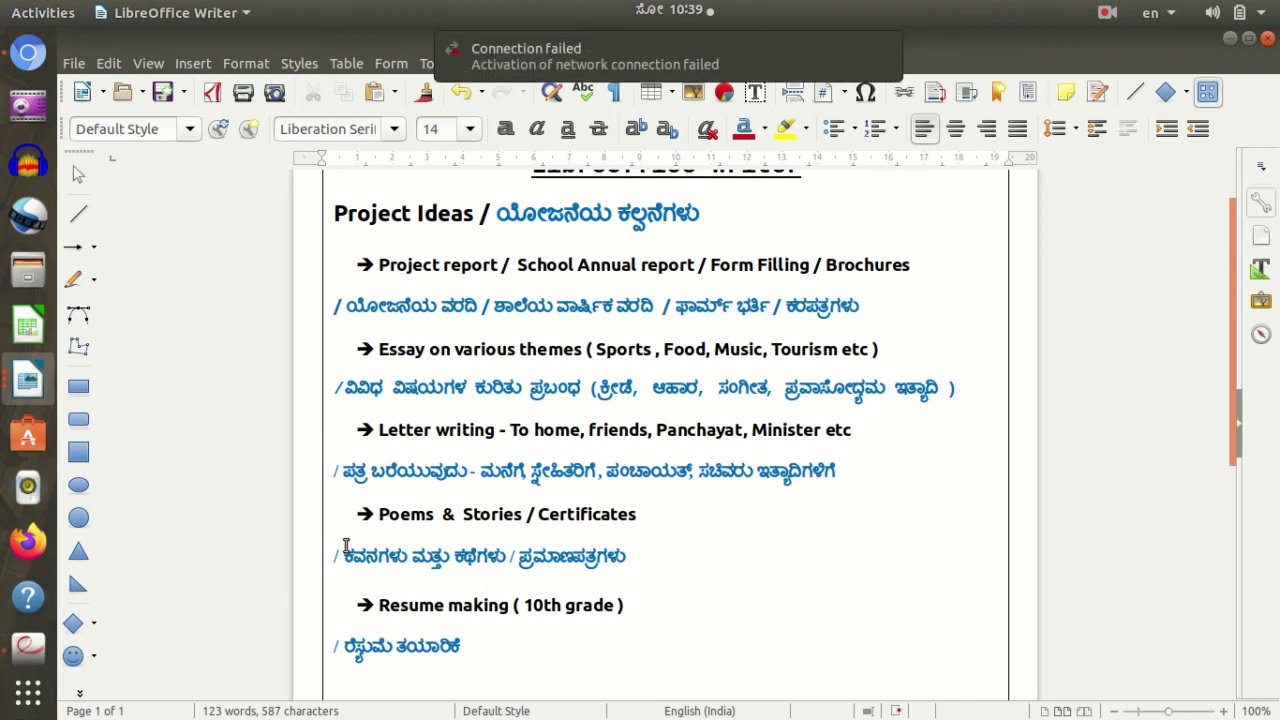
Step: Open the sample resume .doc from the desktop, scroll through it, then show the Activities overview
{"action": "key", "text": "super+d"}
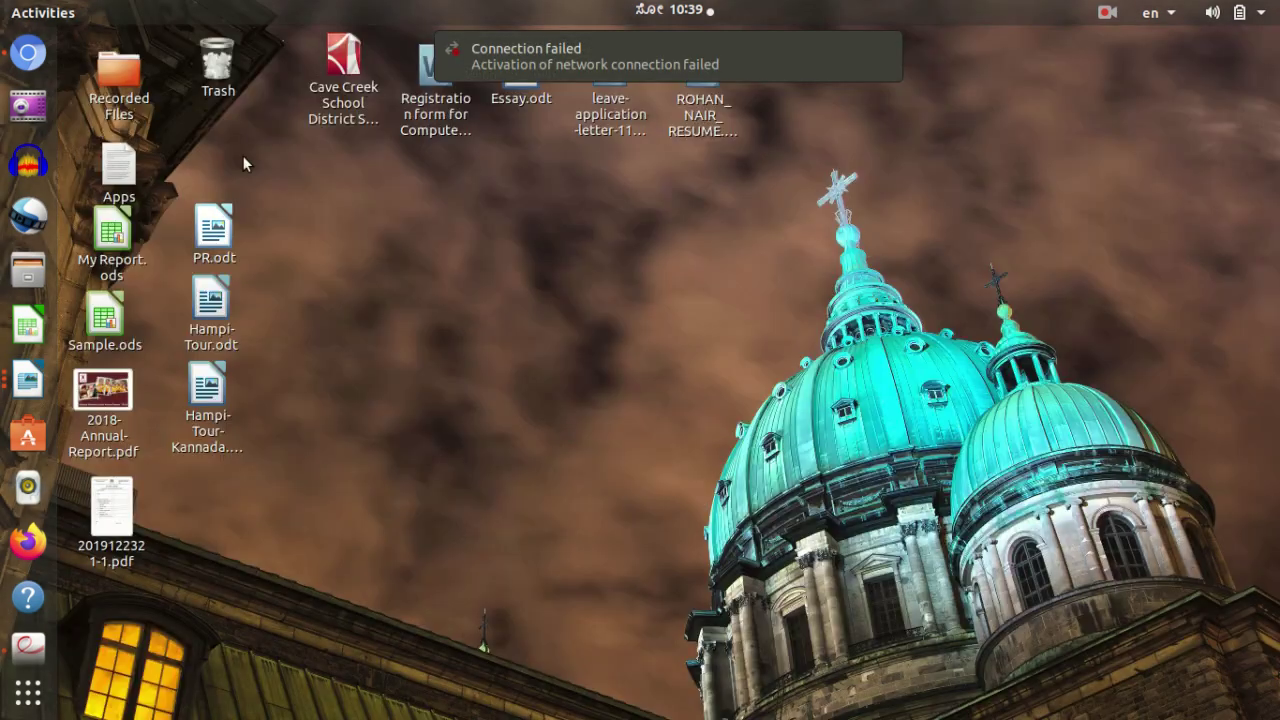
{"action": "double_click", "coordinate": [705, 110]}
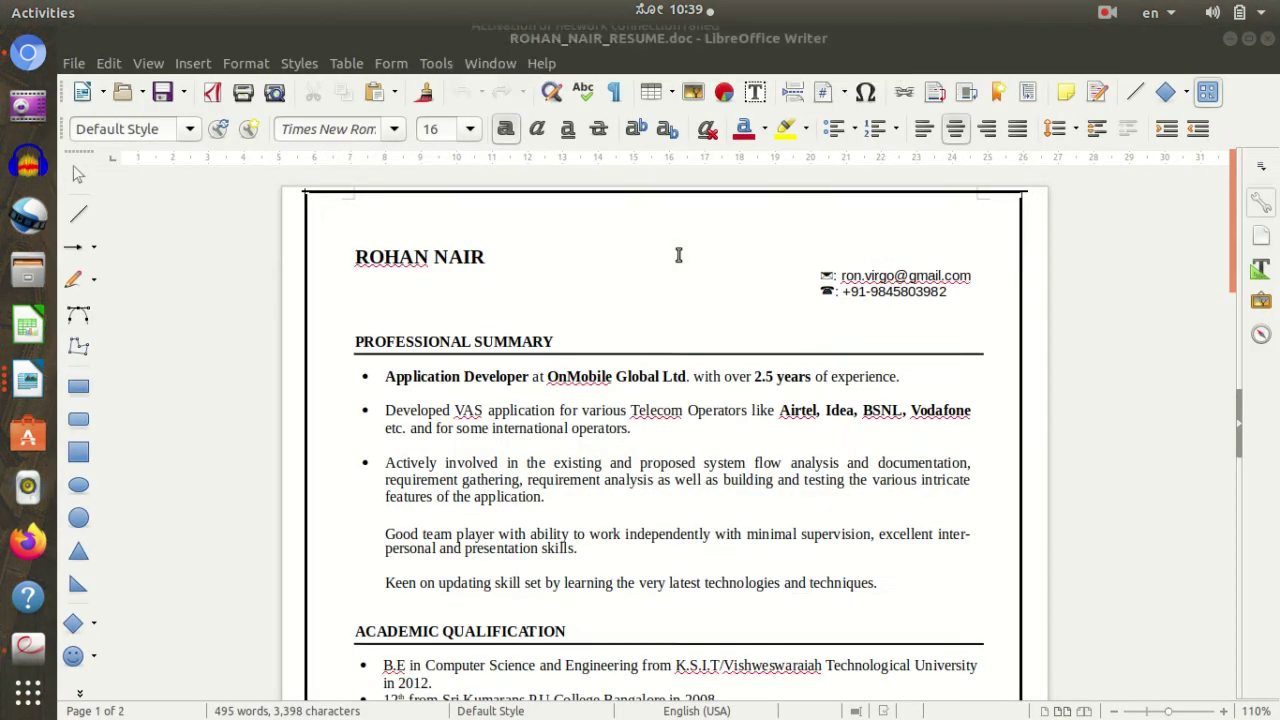
{"action": "scroll", "coordinate": [675, 268], "scroll_direction": "down", "scroll_amount": 10}
{"action": "scroll", "coordinate": [691, 292], "scroll_direction": "down", "scroll_amount": 4}
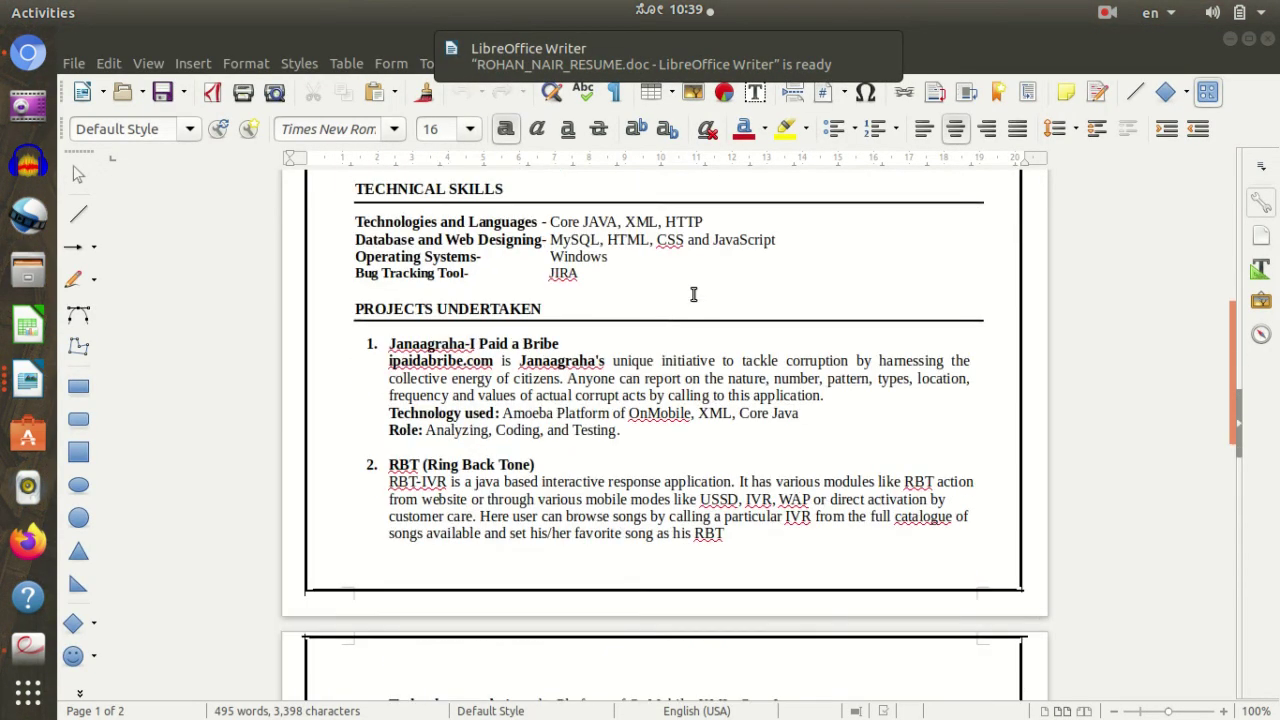
{"action": "scroll", "coordinate": [693, 294], "scroll_direction": "up", "scroll_amount": 8}
{"action": "scroll", "coordinate": [693, 294], "scroll_direction": "down", "scroll_amount": 5}
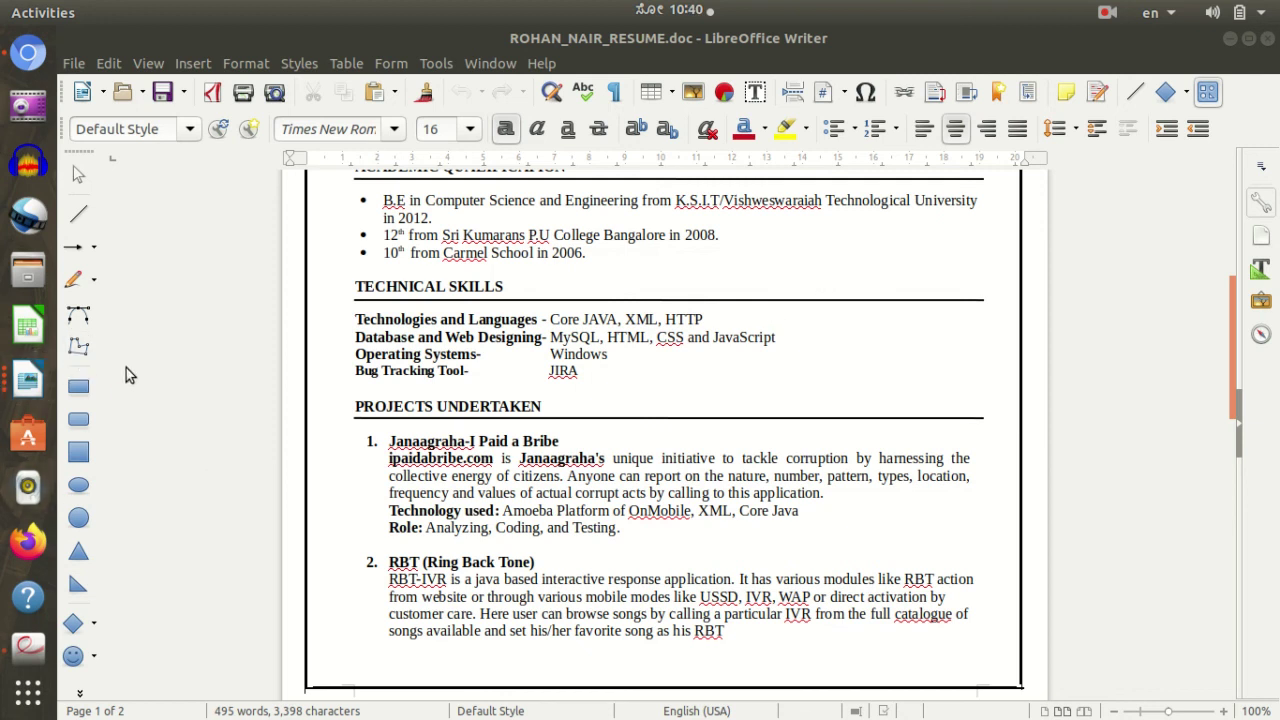
{"action": "key", "text": "super"}
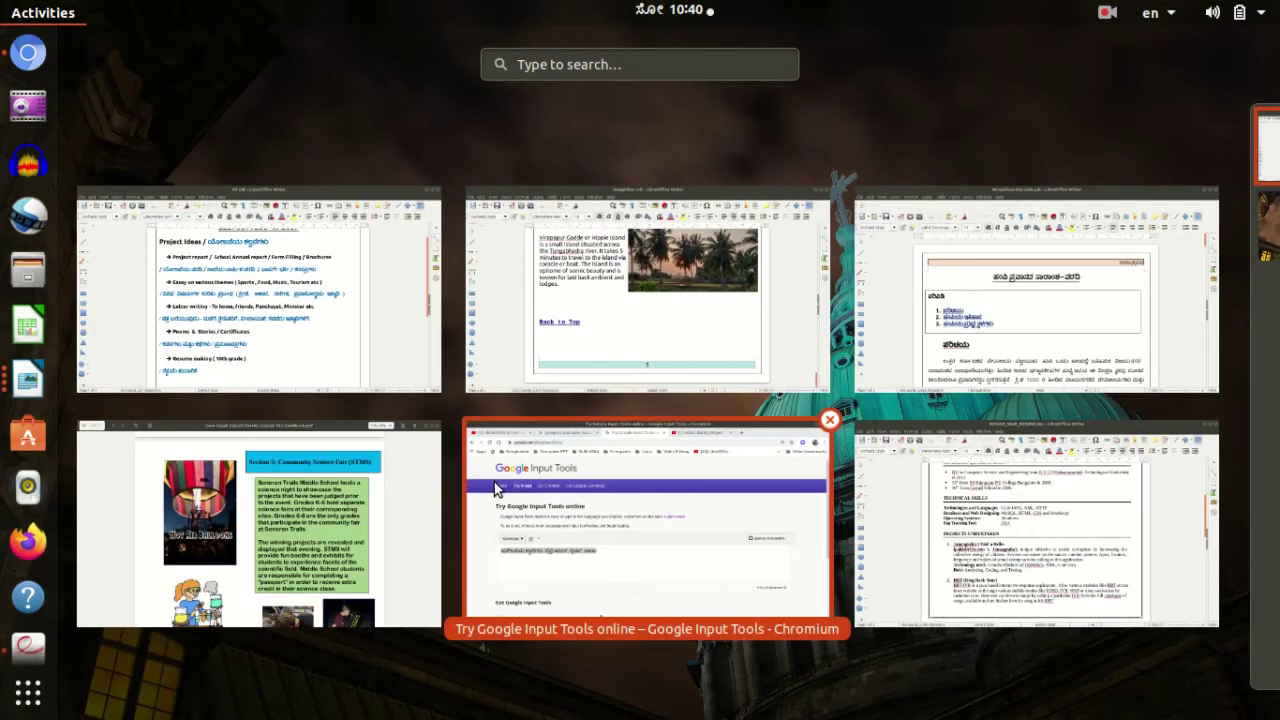
Step: Open the Dell Model Skilling Centre registration form from the desktop, scroll through it, then close it
{"action": "left_click", "coordinate": [338, 309]}
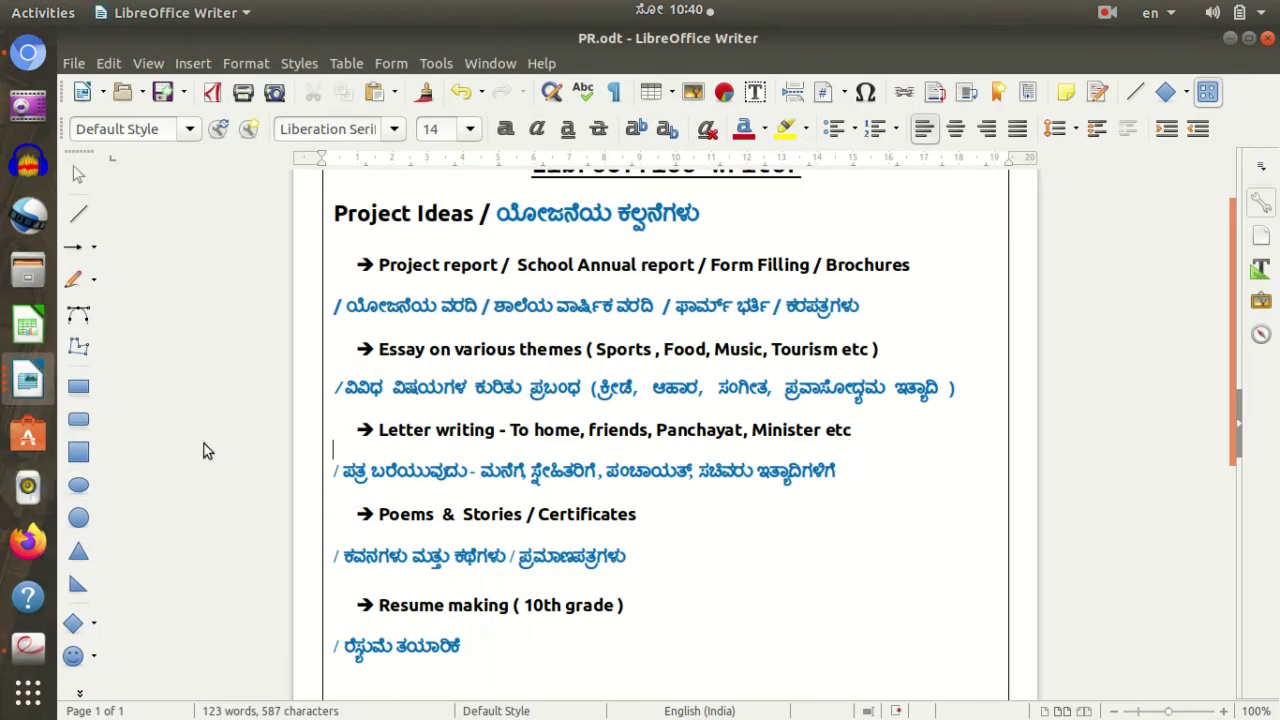
{"action": "key", "text": "super+d"}
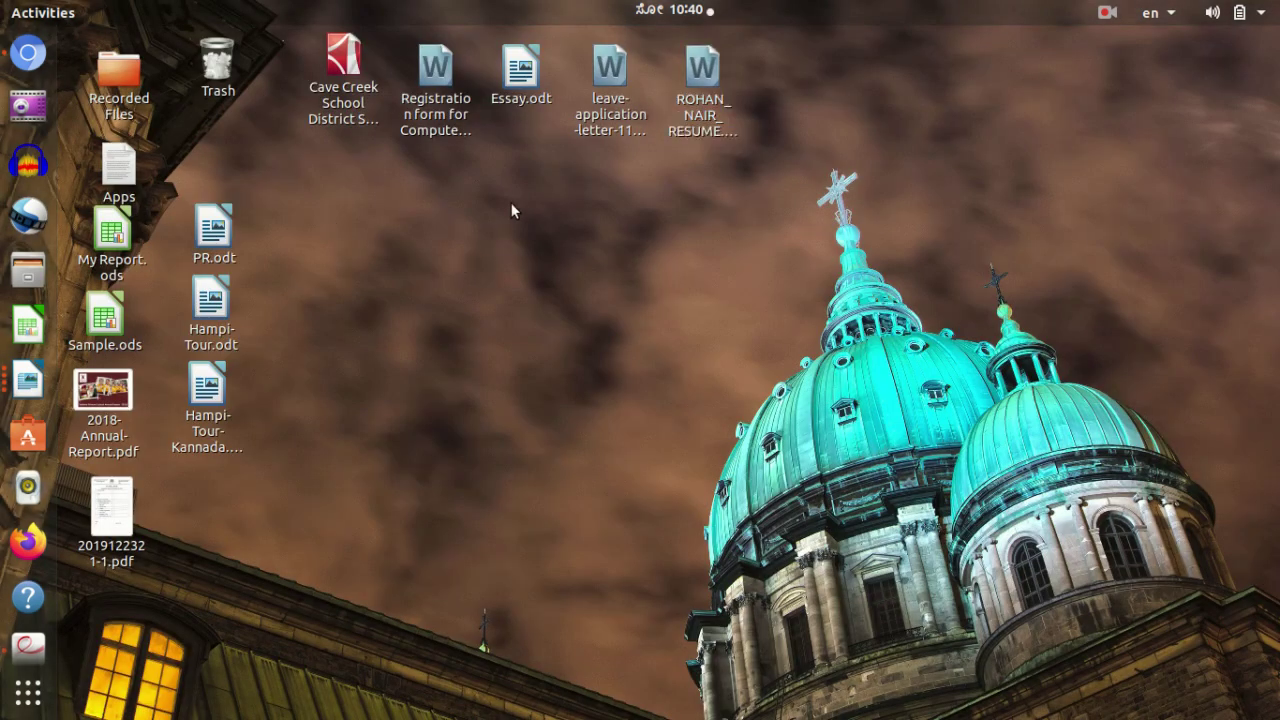
{"action": "double_click", "coordinate": [434, 103]}
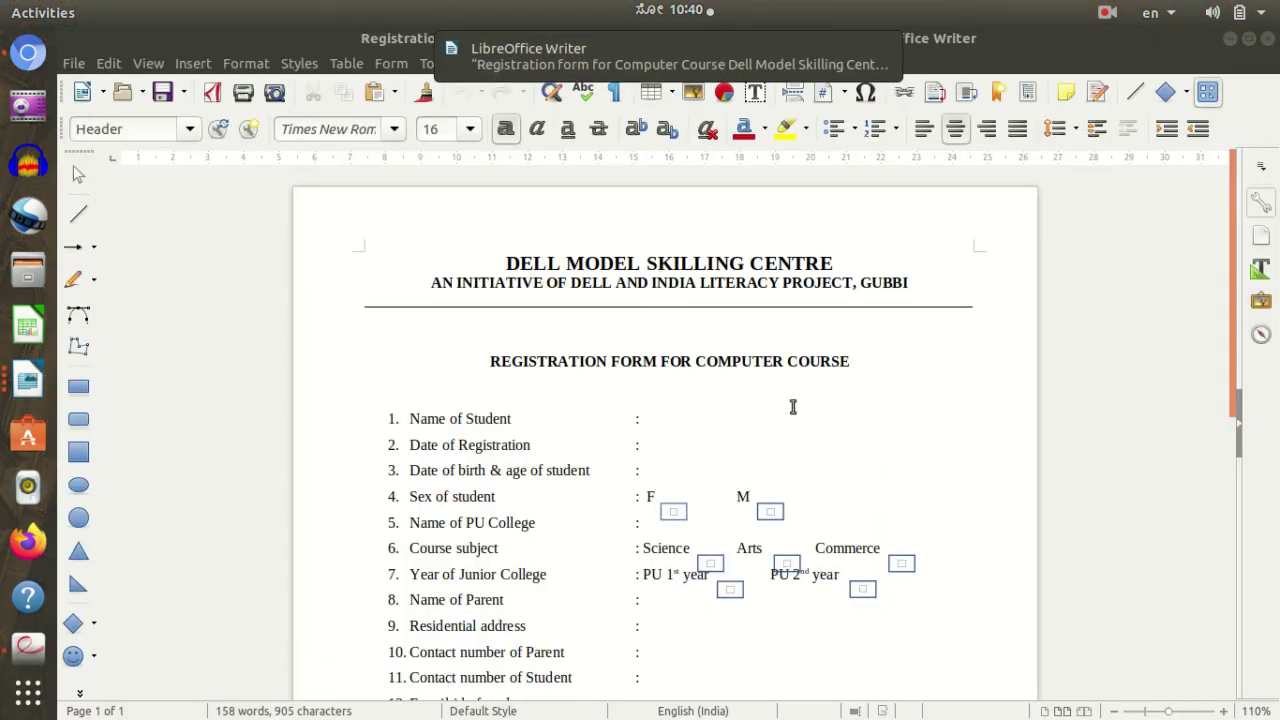
{"action": "scroll", "coordinate": [795, 408], "scroll_direction": "down", "scroll_amount": 7}
{"action": "scroll", "coordinate": [808, 416], "scroll_direction": "up", "scroll_amount": 1}
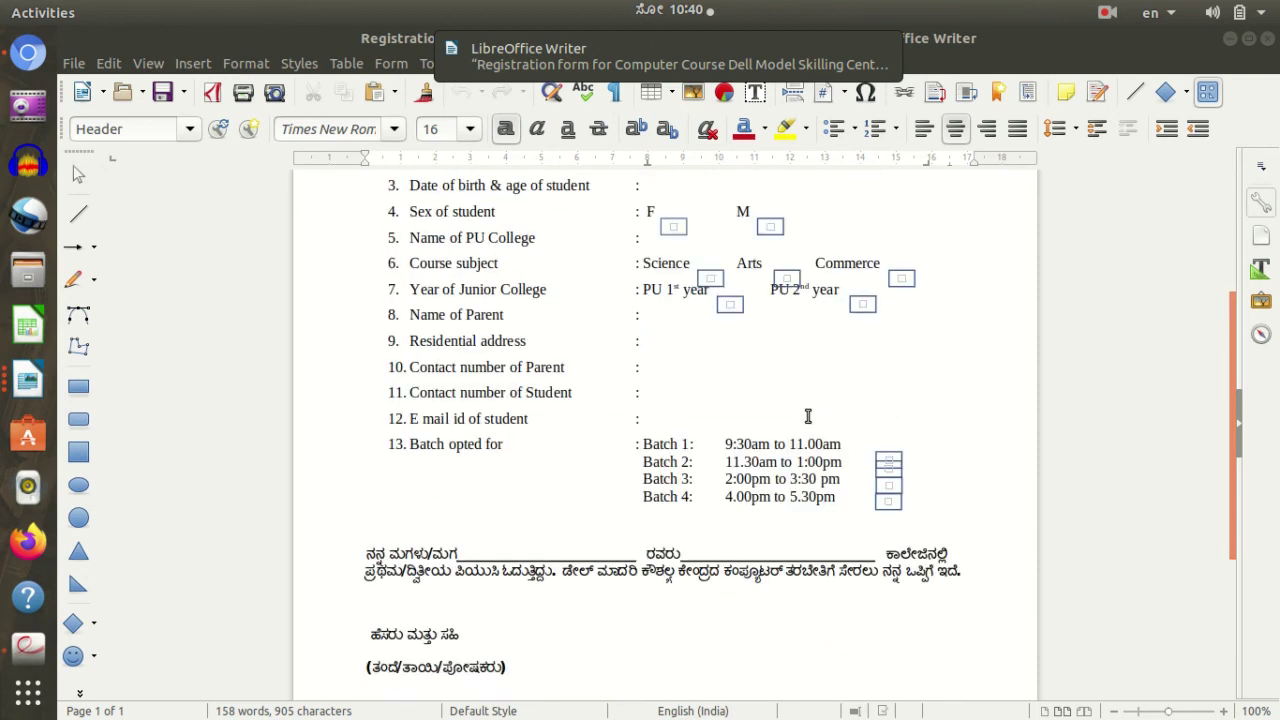
{"action": "scroll", "coordinate": [808, 416], "scroll_direction": "up", "scroll_amount": 4}
{"action": "key", "text": "ctrl+q"}
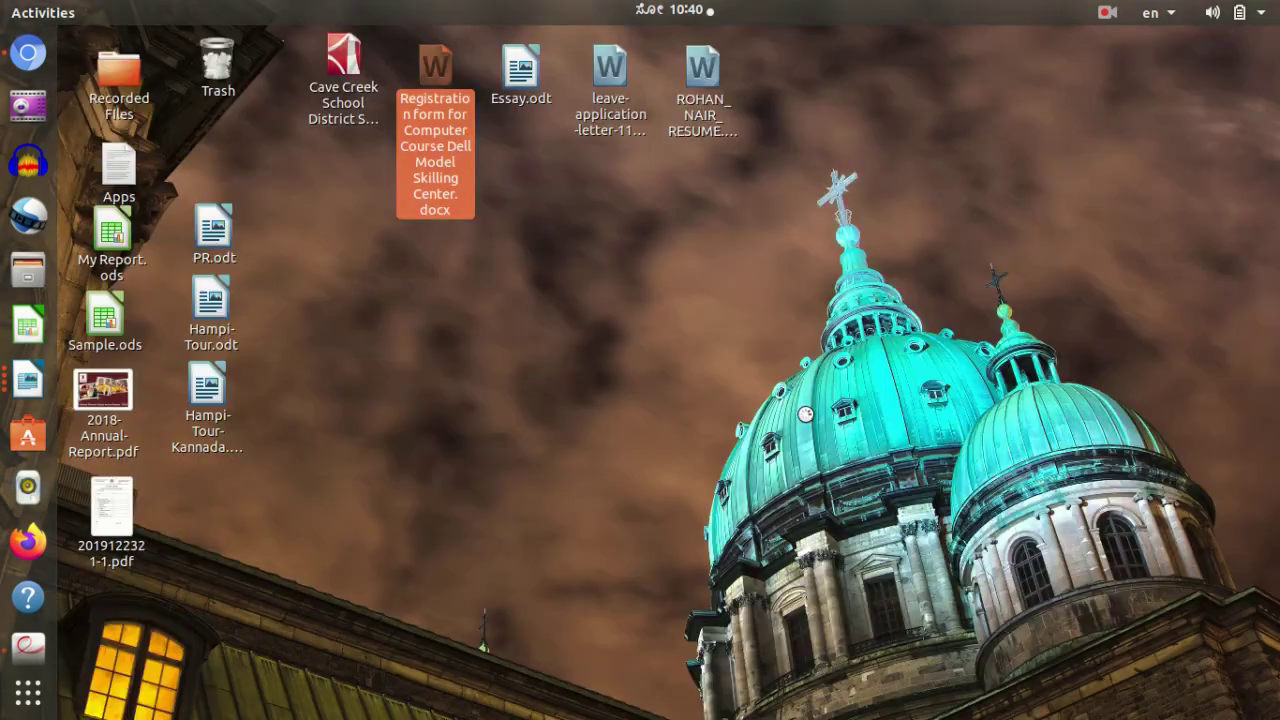
Step: Open Essay.odt, 'My First Day at School', scroll through the essay, then close it
{"action": "left_click", "coordinate": [534, 155]}
{"action": "double_click", "coordinate": [520, 68]}
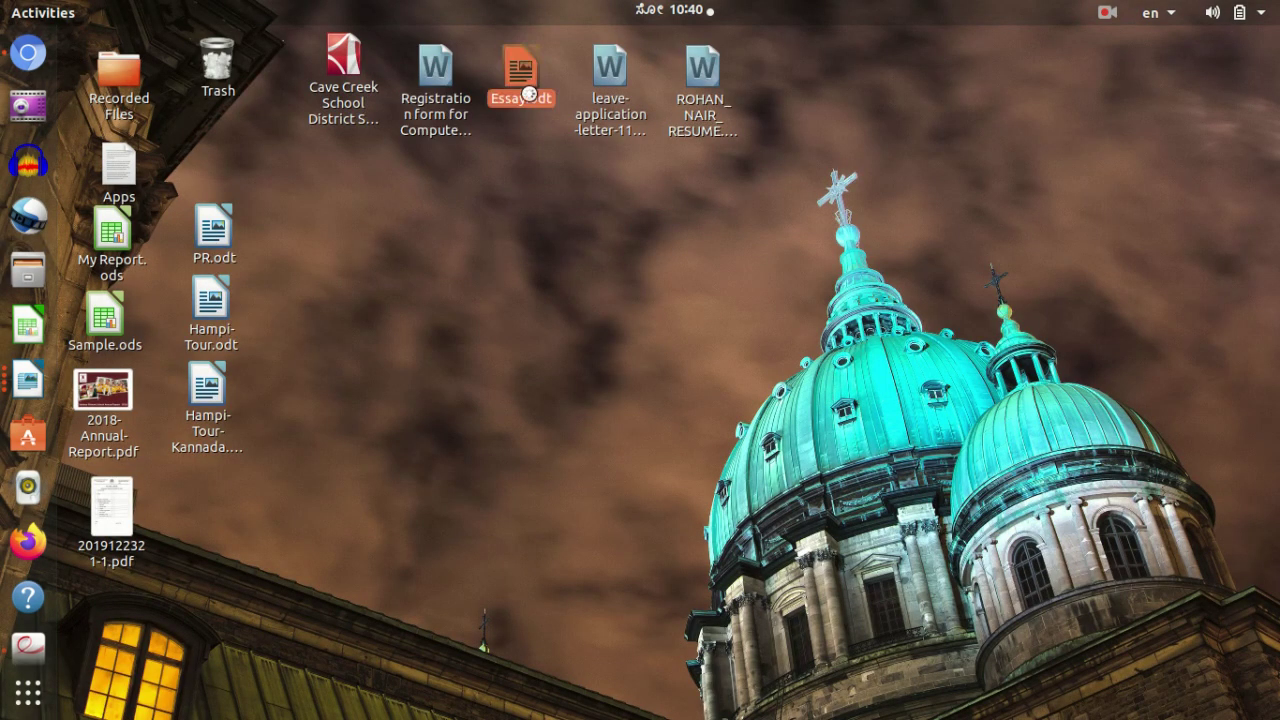
{"action": "scroll", "coordinate": [763, 374], "scroll_direction": "down", "scroll_amount": 8}
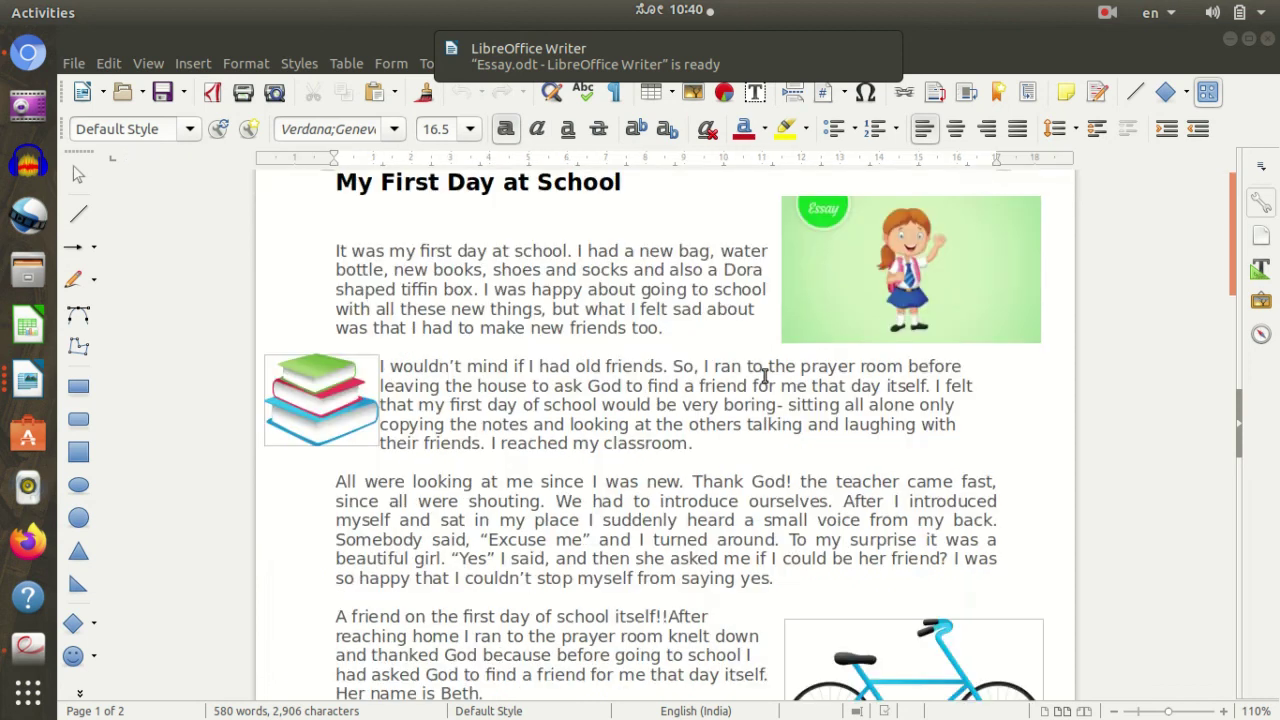
{"action": "scroll", "coordinate": [901, 432], "scroll_direction": "up", "scroll_amount": 8}
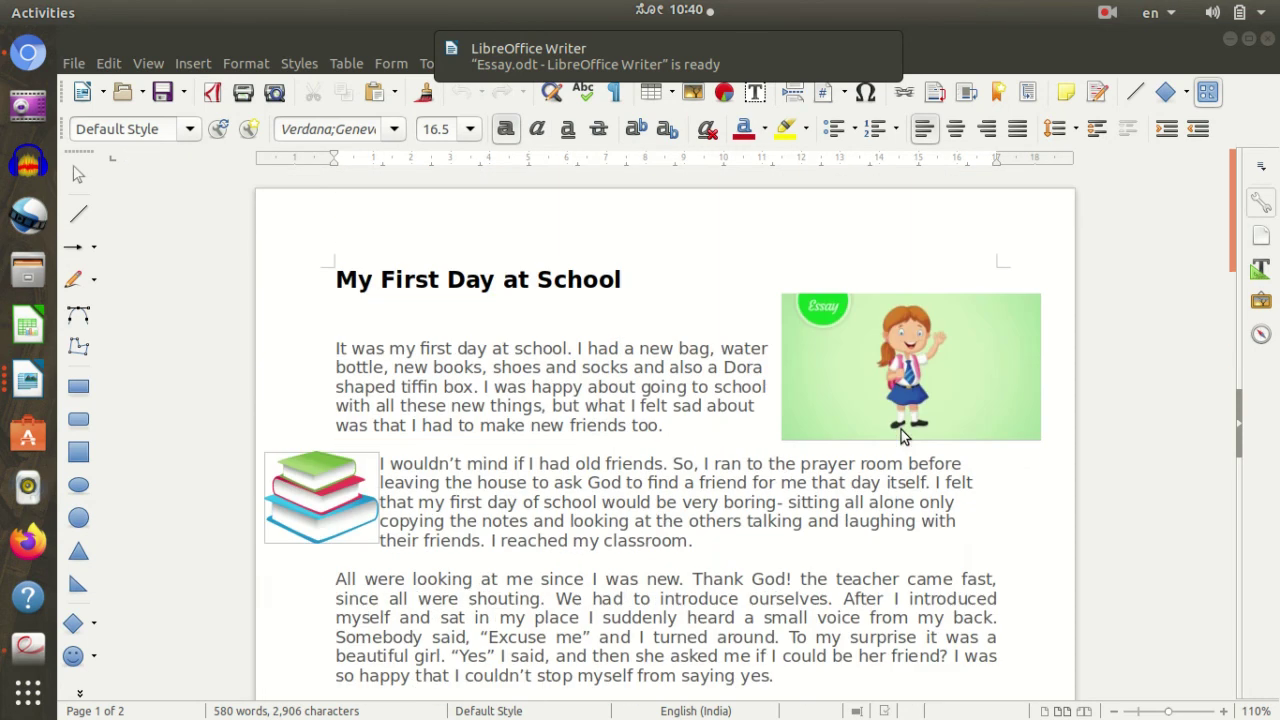
{"action": "scroll", "coordinate": [901, 432], "scroll_direction": "down", "scroll_amount": 7}
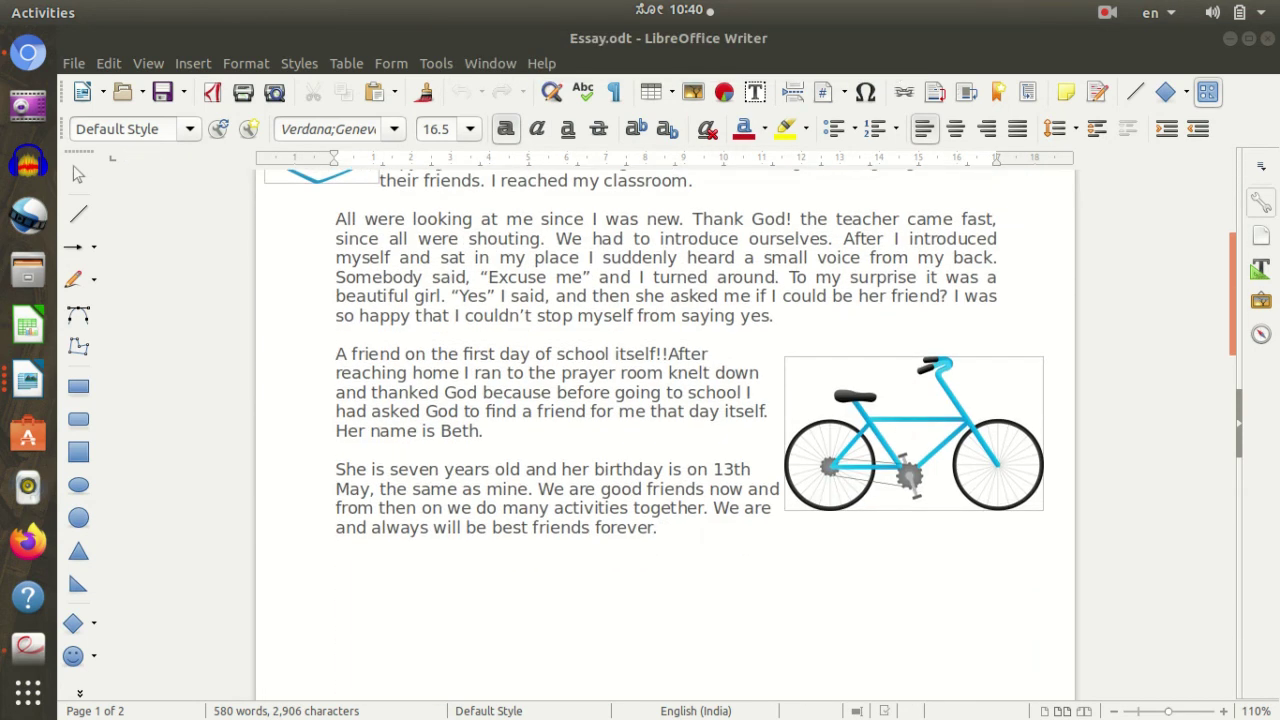
{"action": "key", "text": "ctrl+q"}
Step: Open leave-application-letter-111.docx, scroll through the dentist leave letter, then close it
{"action": "double_click", "coordinate": [610, 120]}
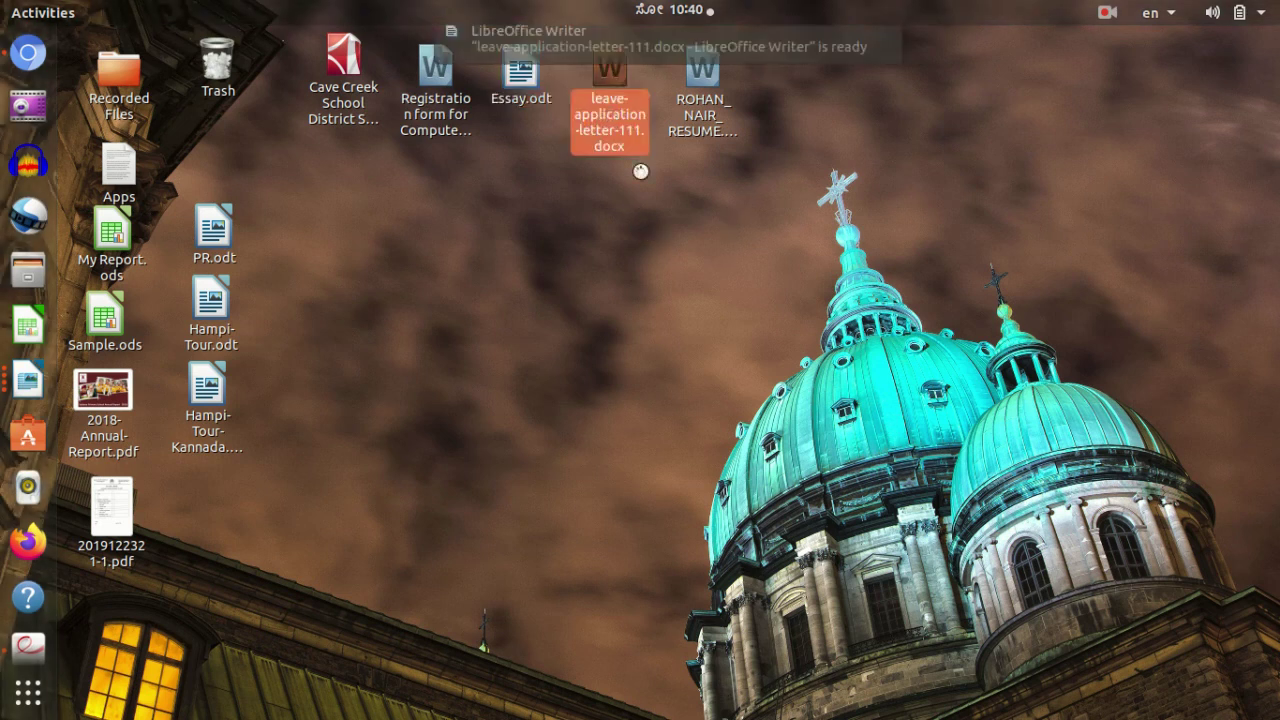
{"action": "scroll", "coordinate": [775, 411], "scroll_direction": "down", "scroll_amount": 7}
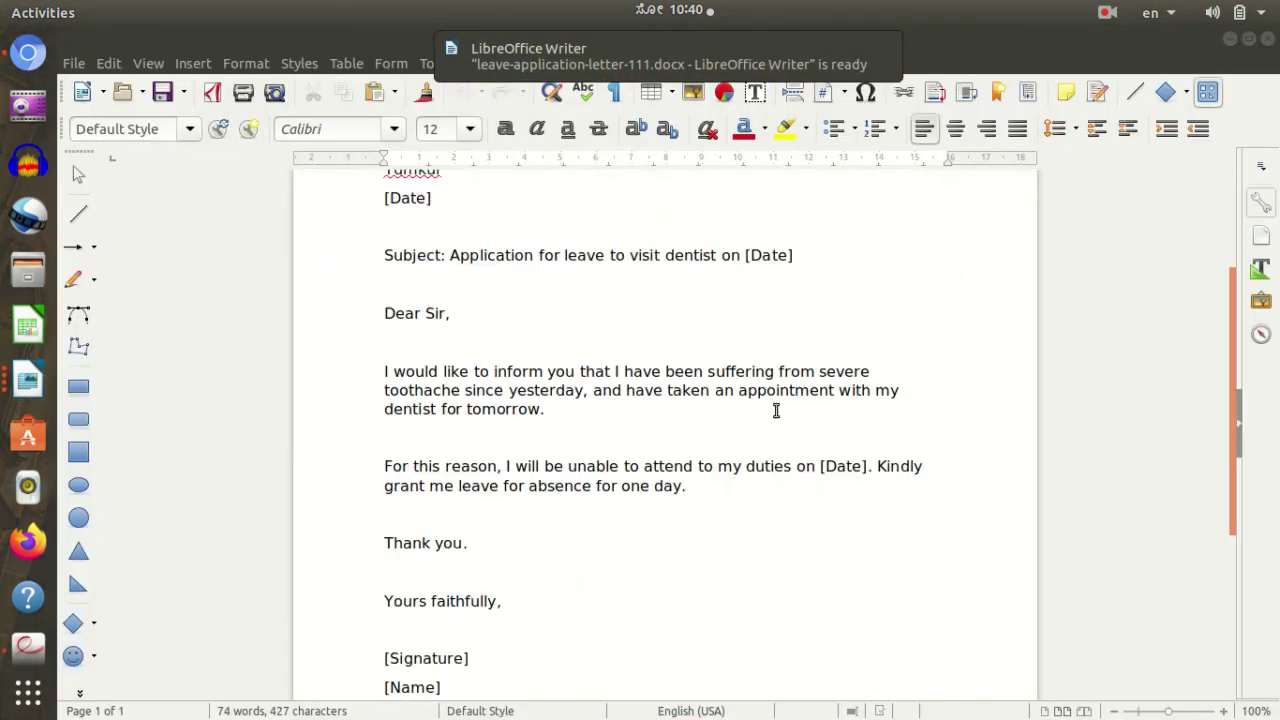
{"action": "scroll", "coordinate": [775, 411], "scroll_direction": "up", "scroll_amount": 5}
{"action": "key", "text": "ctrl+q"}
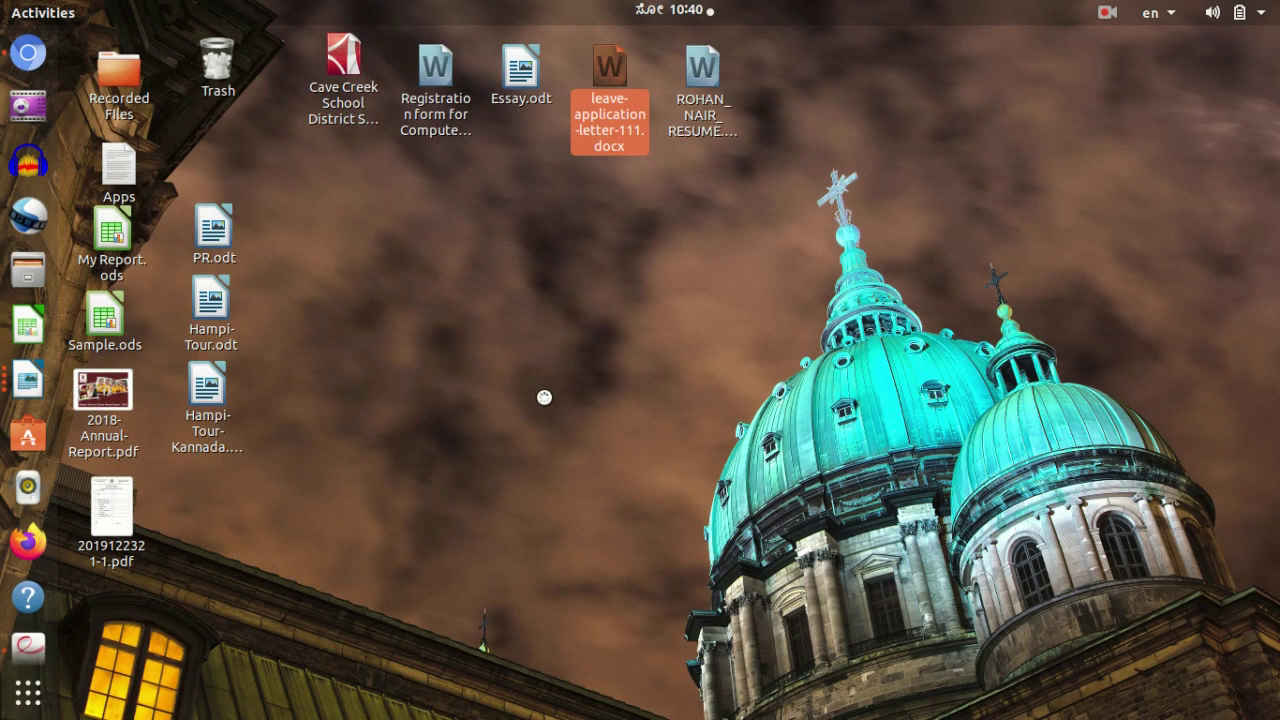
{"action": "left_click", "coordinate": [28, 380]}
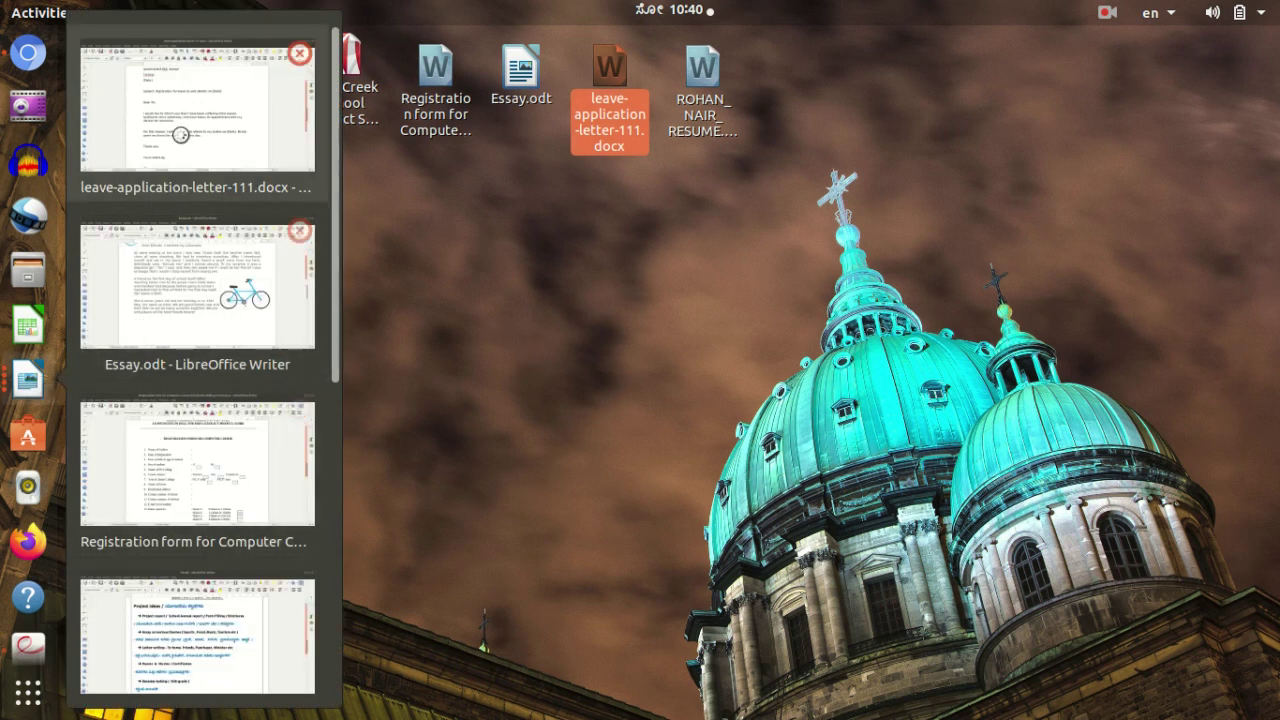
Step: Bring the PR.odt Project Ideas document back to the front from the Writer window previews
{"action": "left_click", "coordinate": [197, 667]}
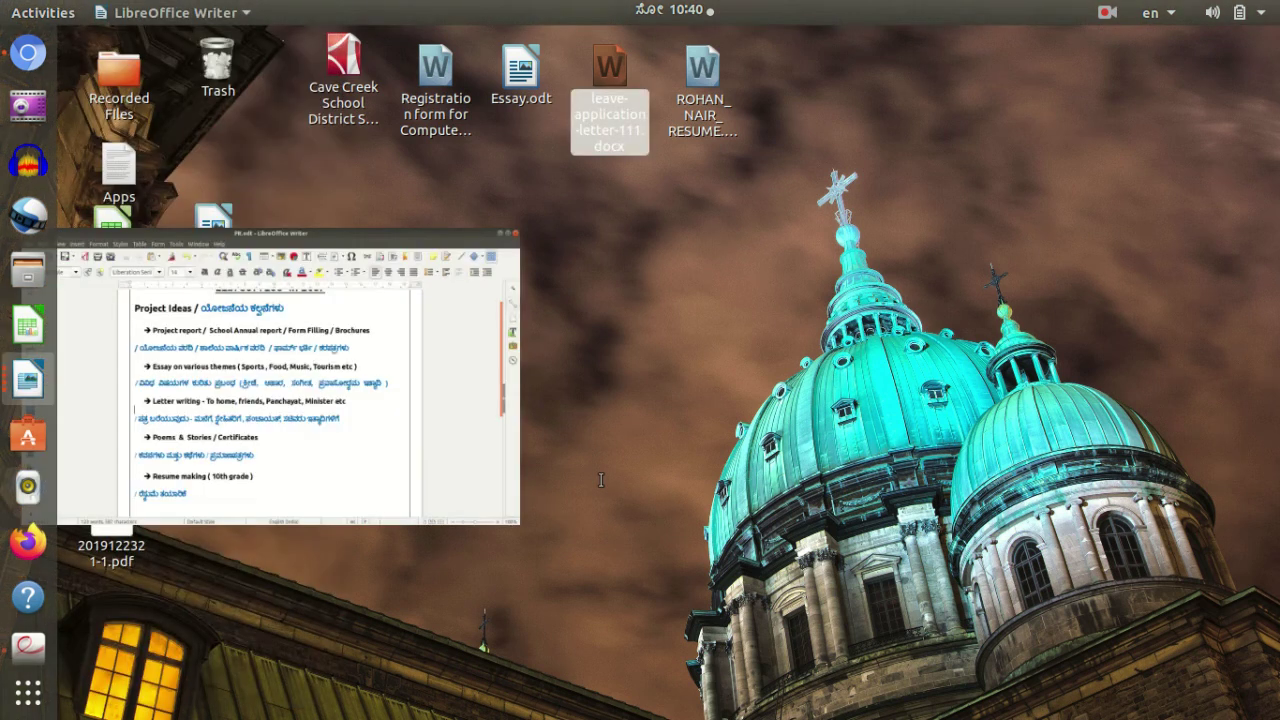